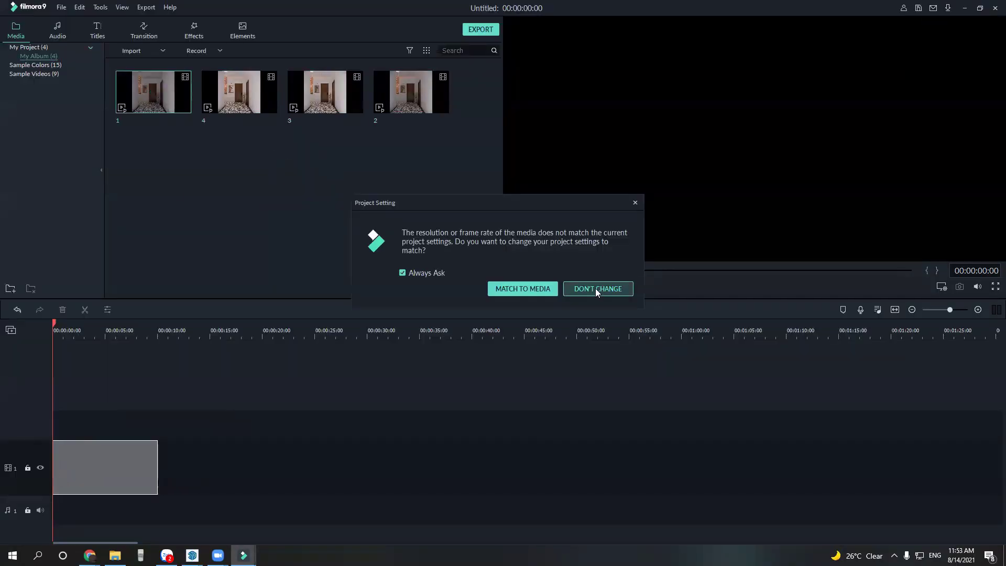
Keep the current project resolution and frame rate when adding the hallway clips.
click(597, 289)
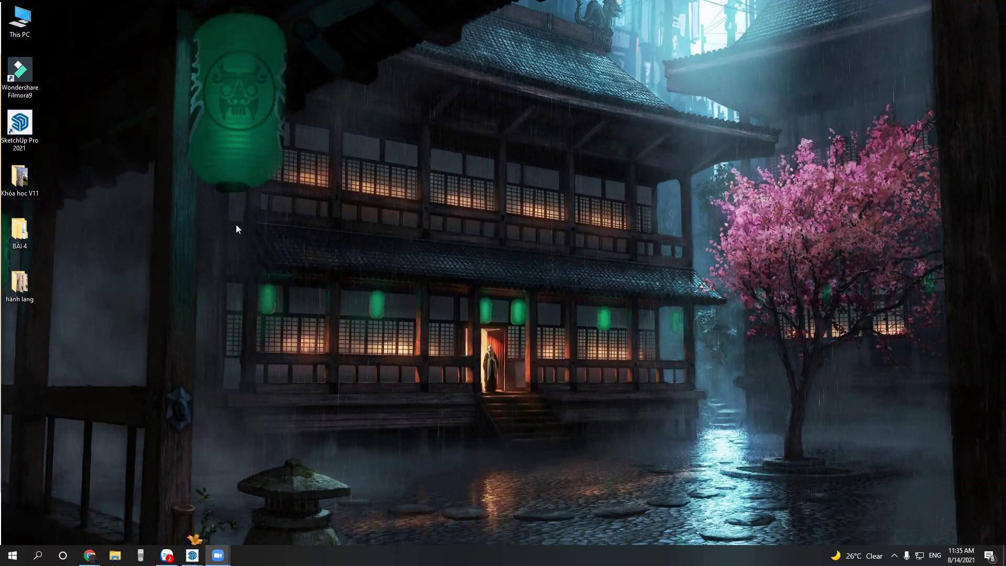
Refresh the desktop, then open the Key file from BAI 4 > Fimora9 full crack in Notepad.
right_click(139, 150)
click(157, 180)
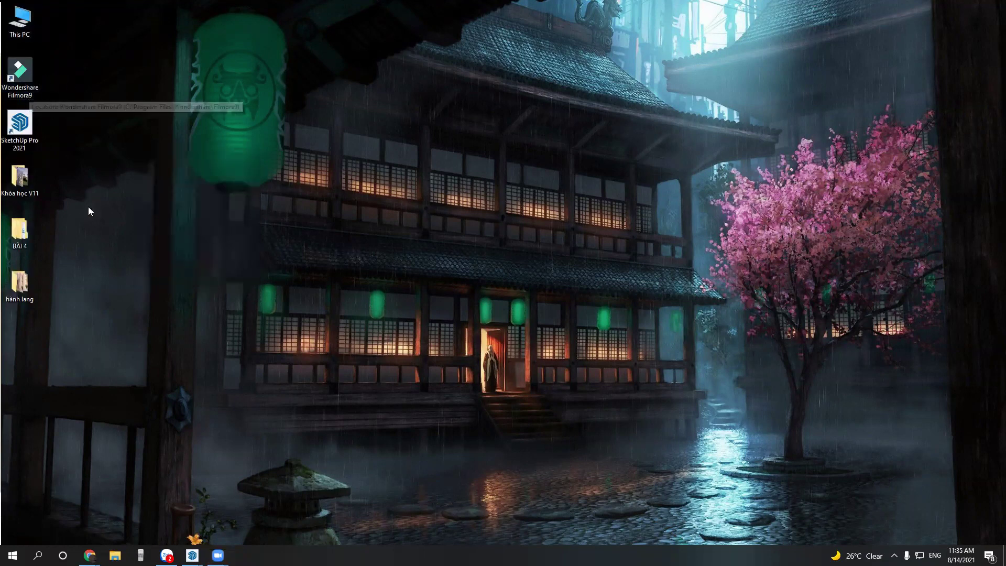
double_click(23, 240)
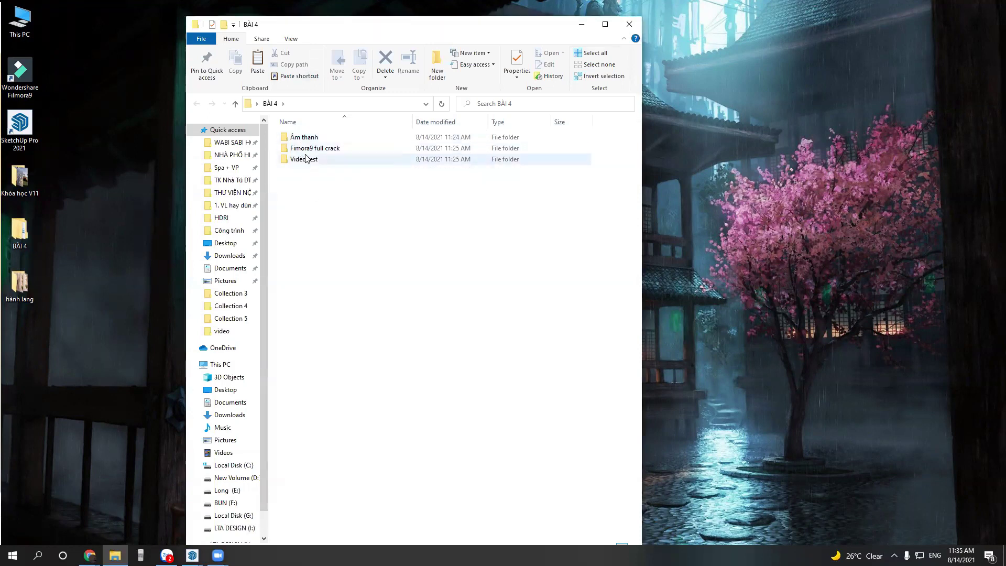
double_click(304, 149)
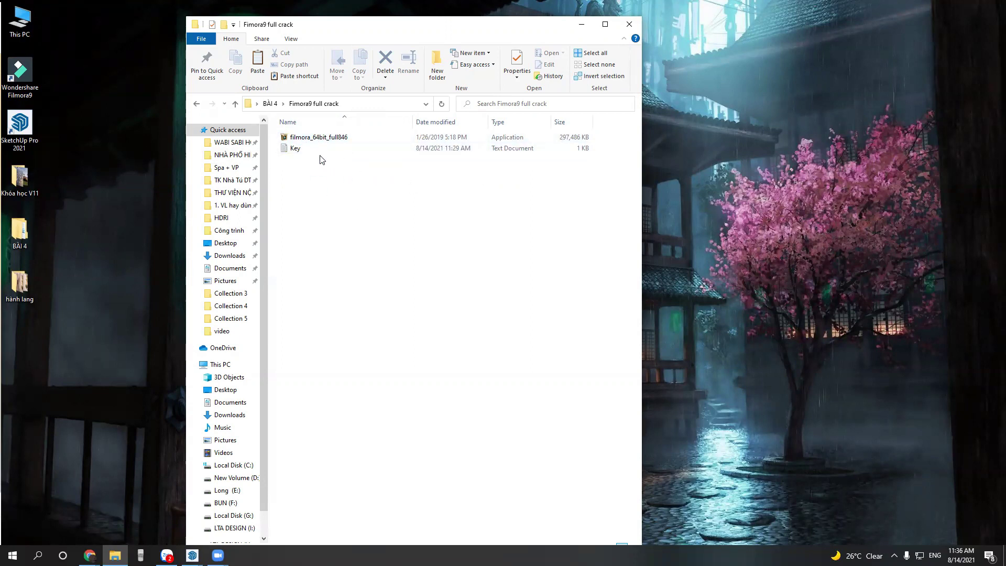
click(296, 151)
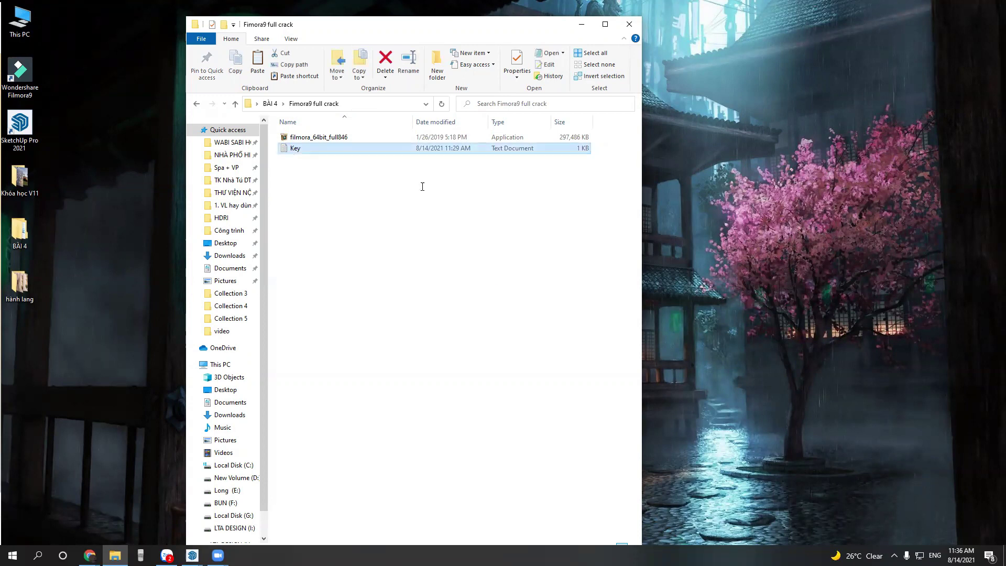
key(Return)
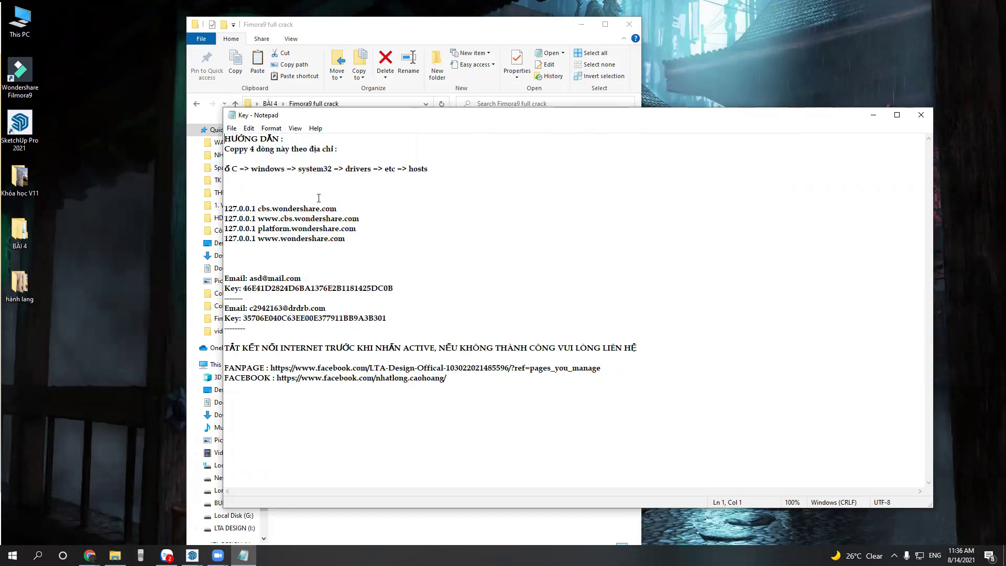
Open a This PC window and arrange it beside the Key notes.
double_click(22, 39)
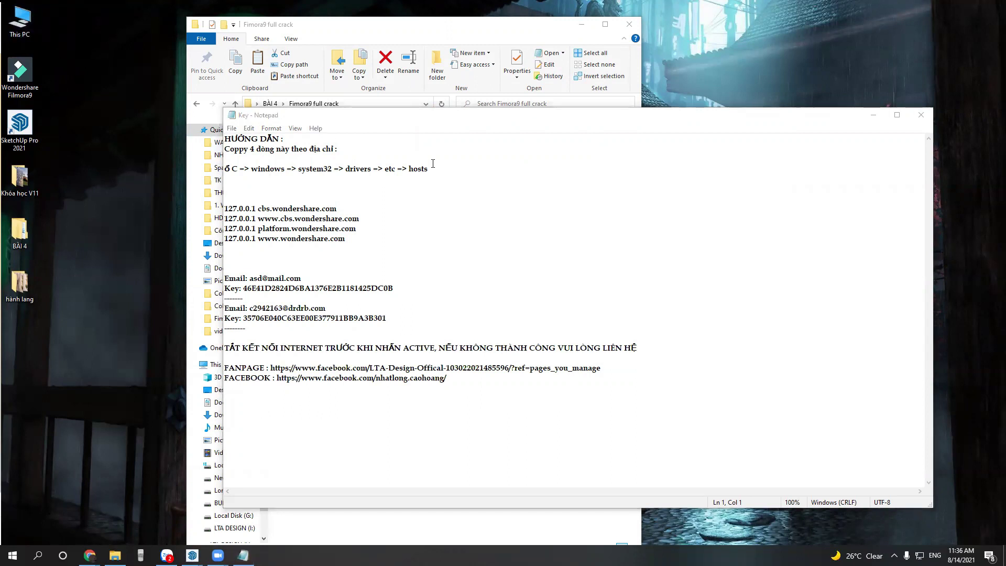
drag(367, 8, 222, 33)
click(603, 123)
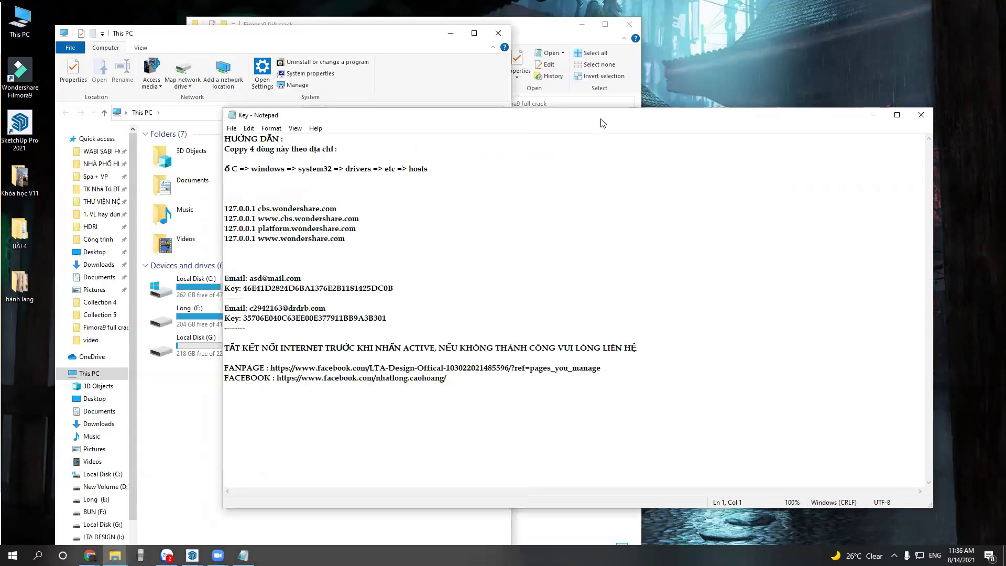
drag(602, 122, 930, 130)
Browse into Local Disk (C:) and then the Windows folder.
double_click(191, 286)
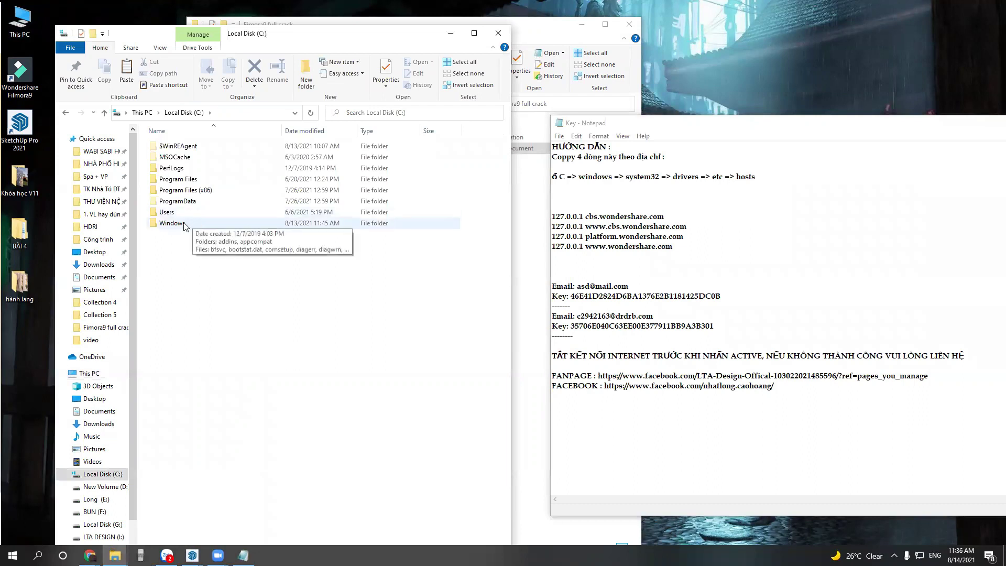
double_click(167, 223)
scroll(217, 275, down, 6)
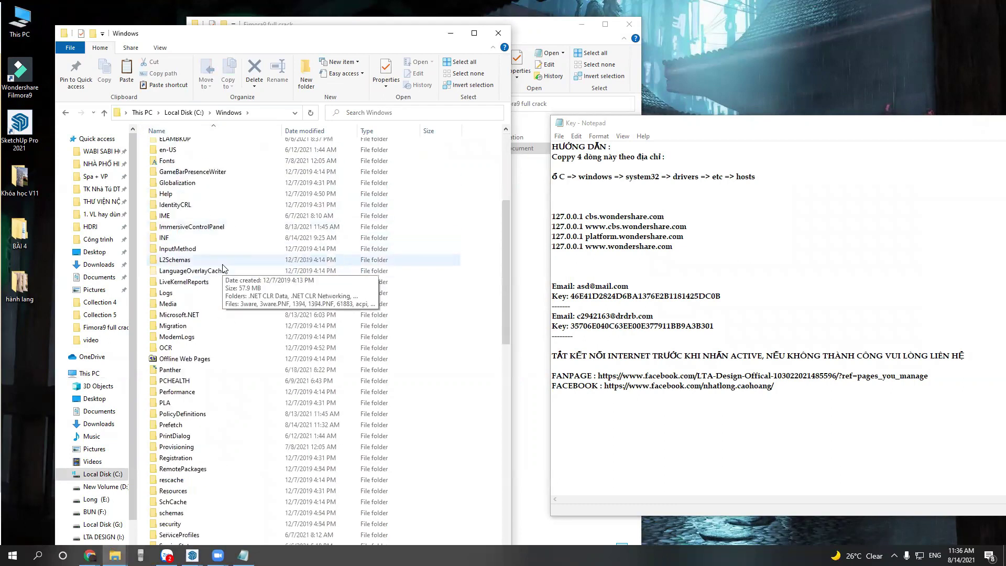
scroll(220, 268, down, 9)
scroll(183, 265, down, 4)
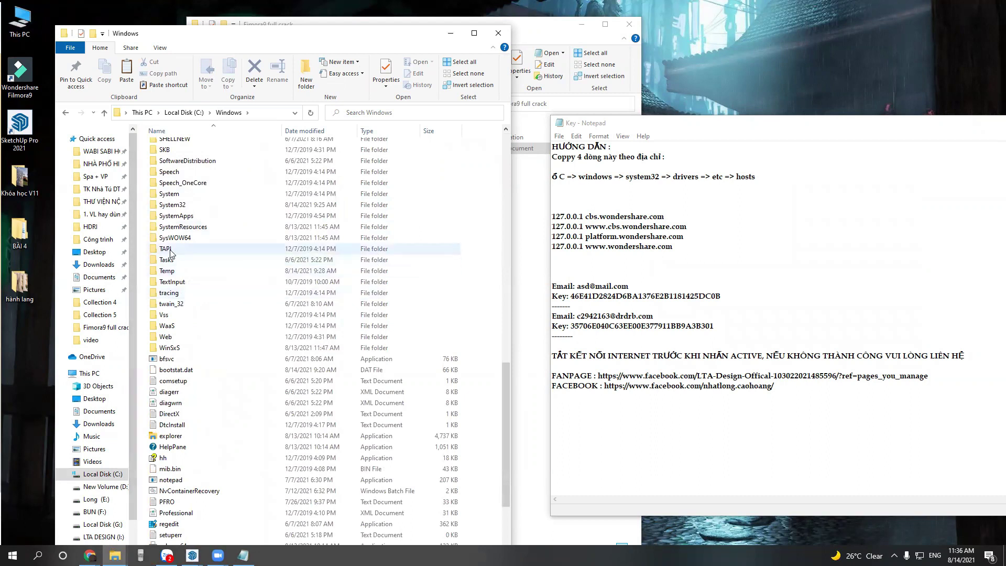
Continue through System32 and drivers into the etc folder.
double_click(175, 205)
scroll(213, 312, down, 15)
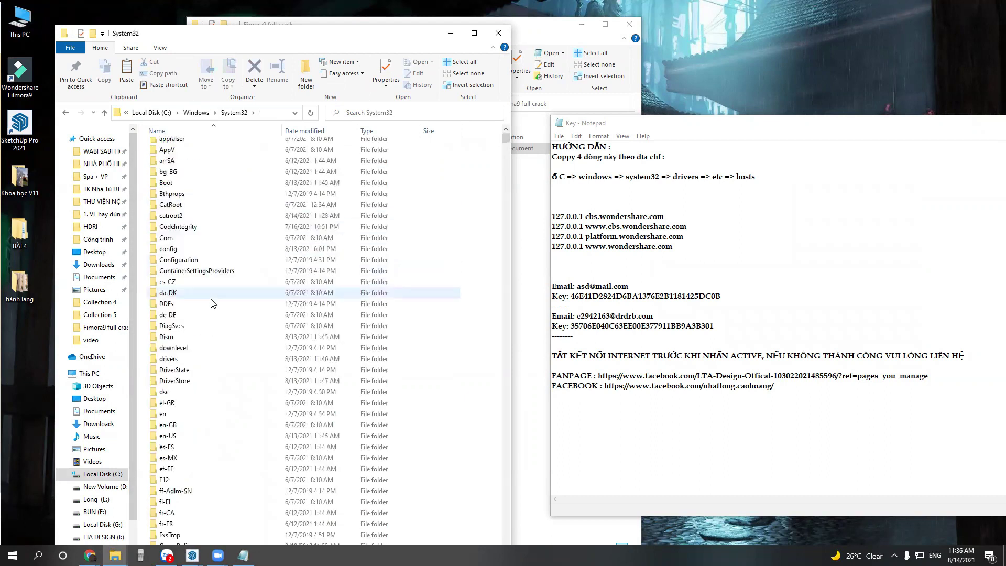
scroll(216, 296, down, 4)
scroll(212, 298, down, 3)
scroll(211, 298, down, 7)
scroll(209, 297, up, 5)
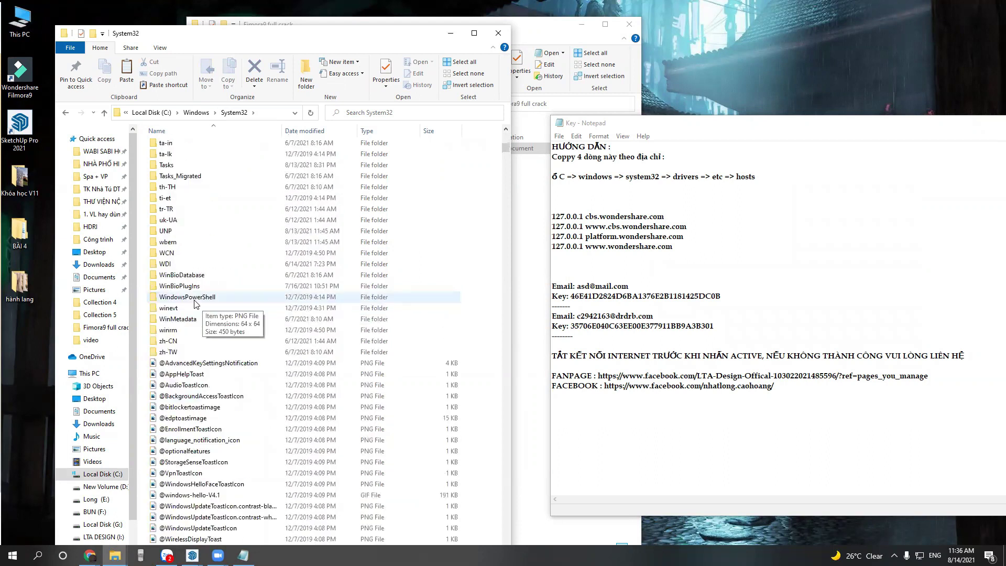
scroll(191, 295, up, 5)
scroll(190, 293, up, 5)
scroll(187, 291, up, 5)
scroll(184, 288, up, 5)
scroll(182, 288, up, 1)
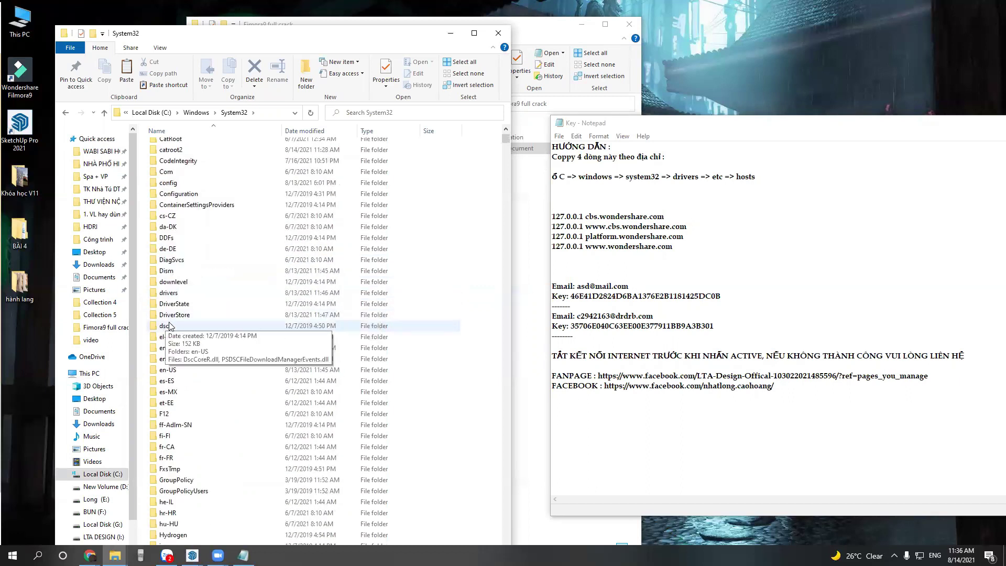
double_click(169, 293)
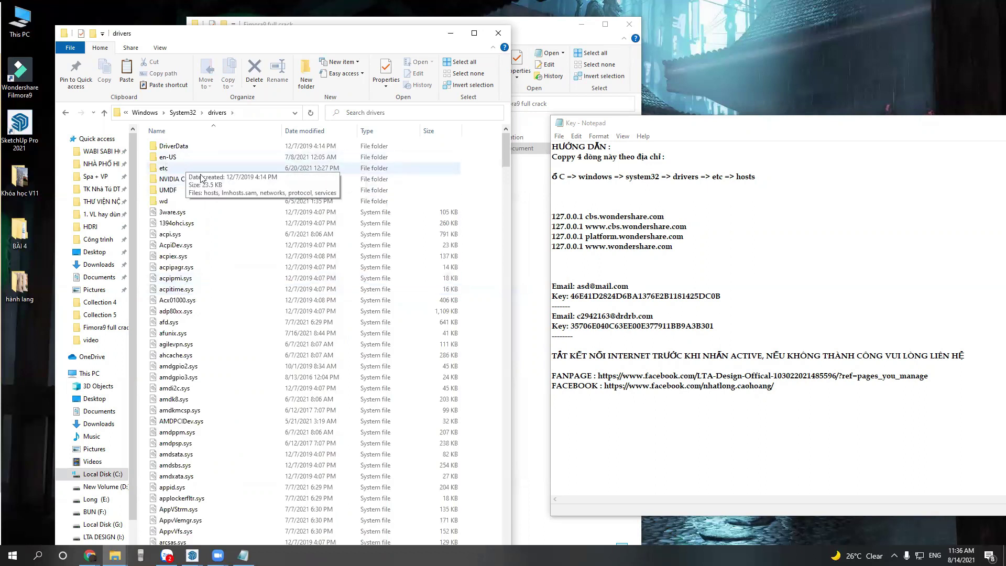
double_click(164, 167)
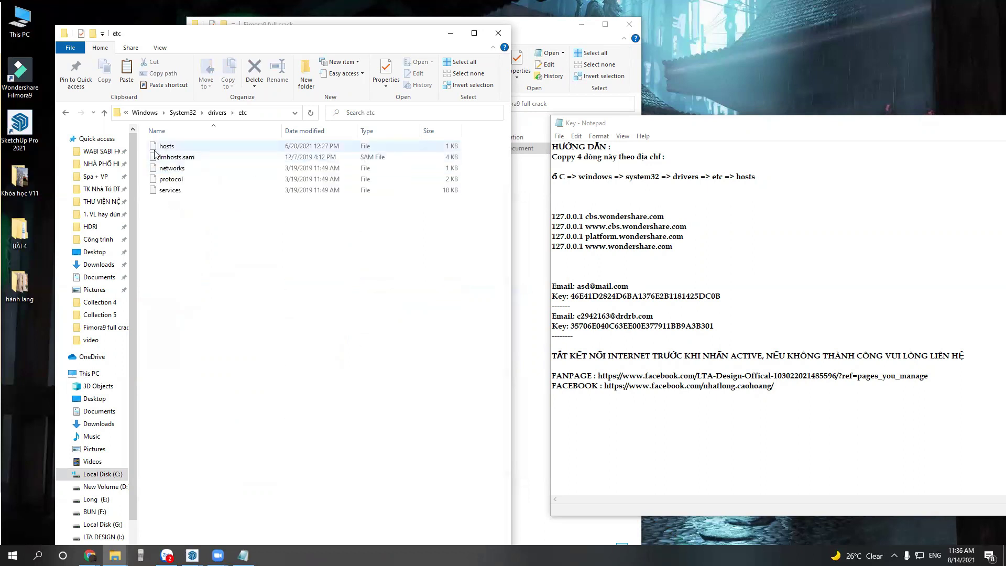
drag(236, 37, 287, 39)
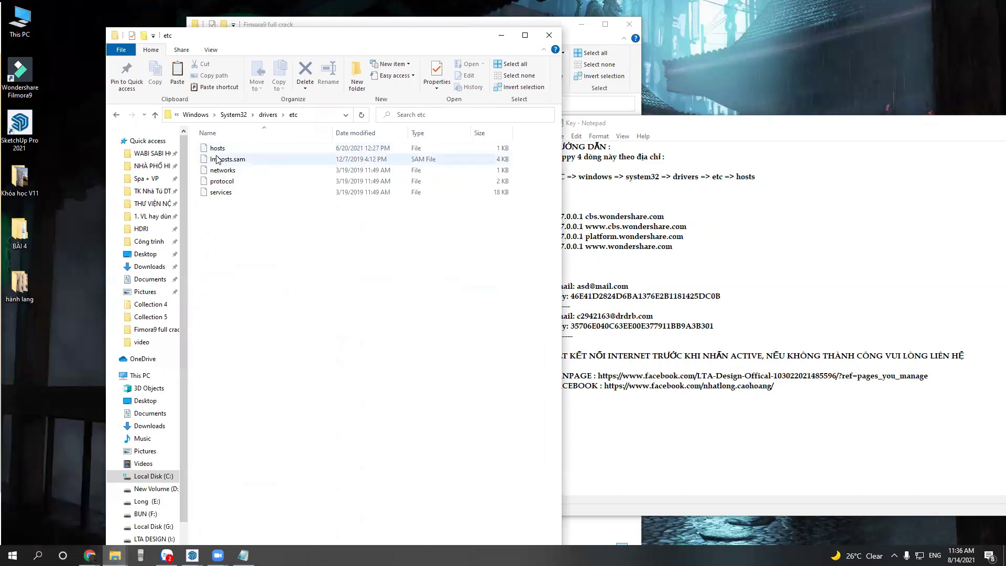
Copy the hosts file from etc and paste it onto the desktop.
click(216, 149)
right_click(216, 150)
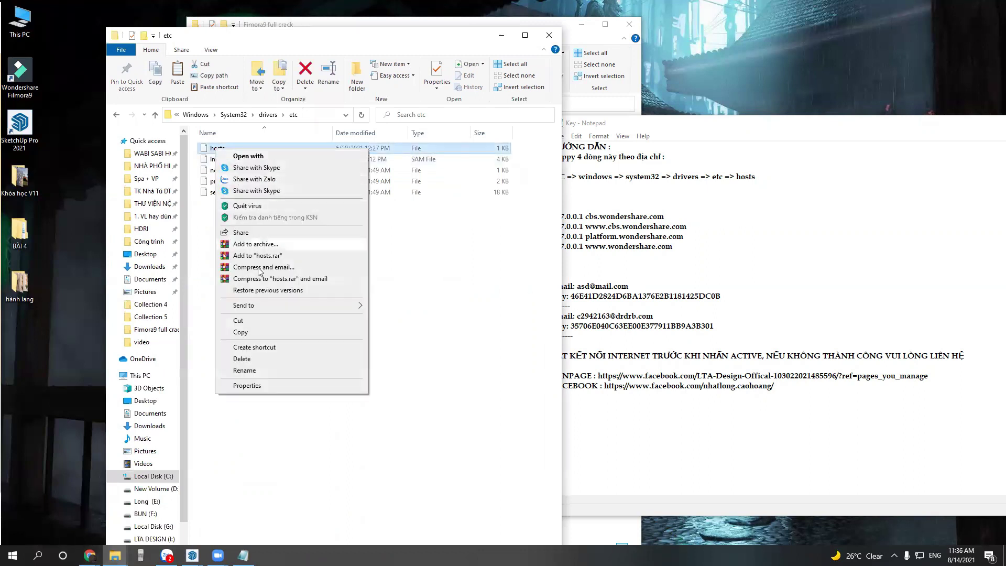
click(250, 330)
right_click(55, 255)
click(77, 303)
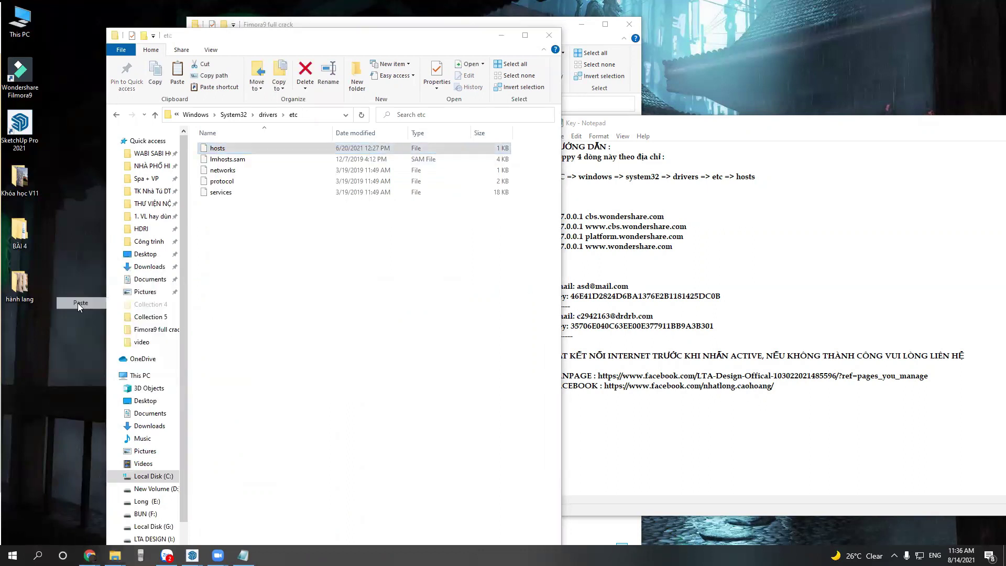
drag(61, 230, 28, 324)
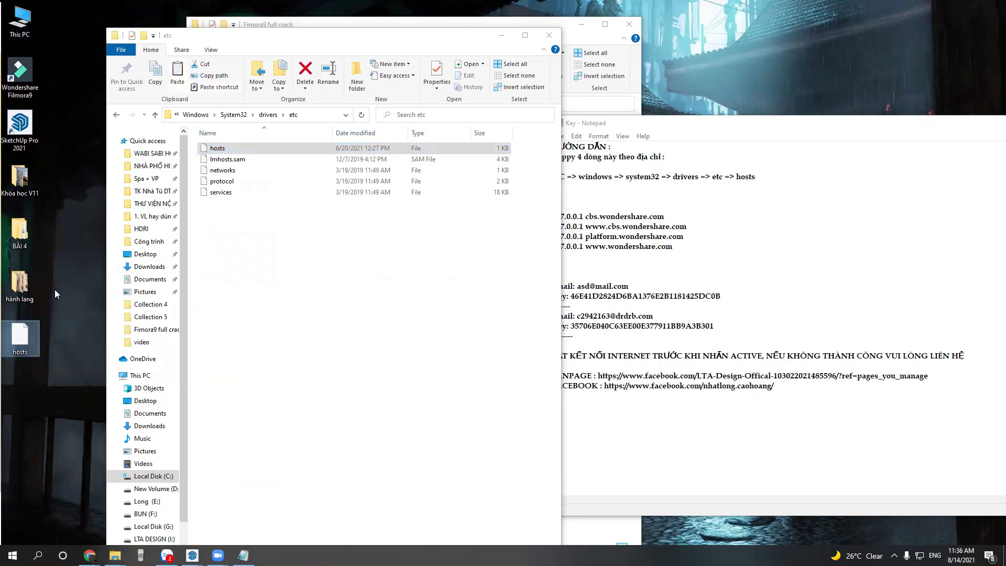
Open the desktop hosts copy in Notepad.
right_click(22, 341)
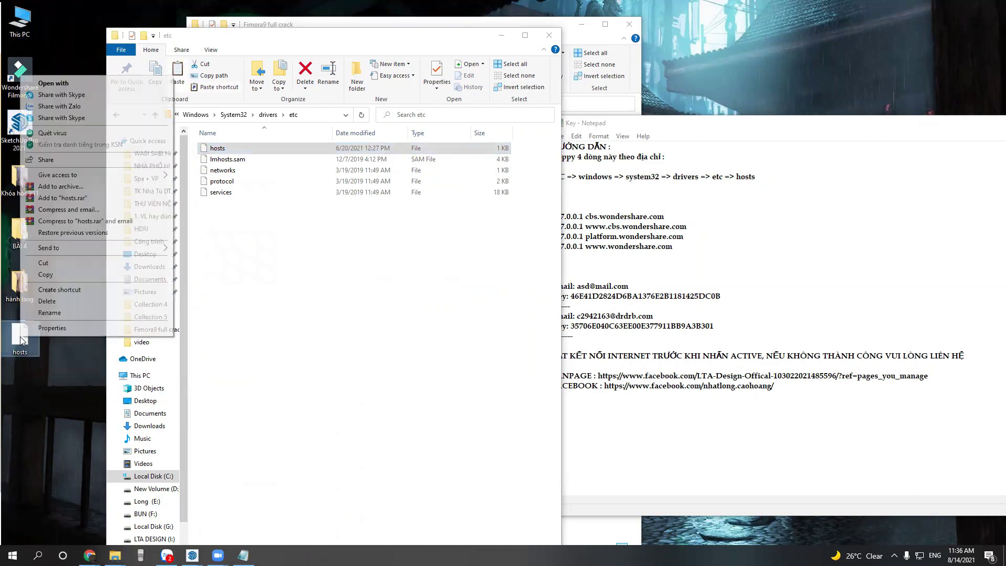
click(103, 87)
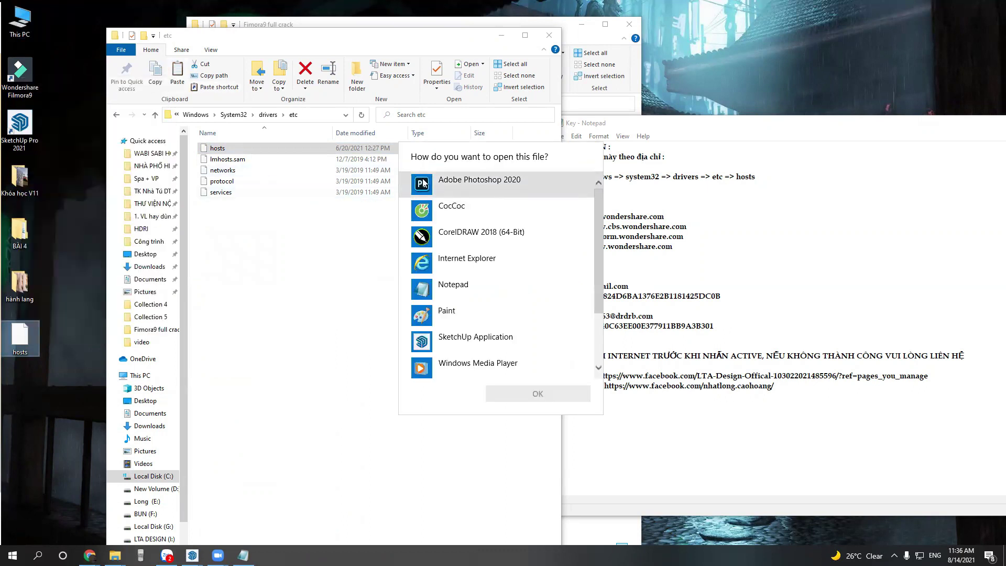
click(473, 287)
click(514, 402)
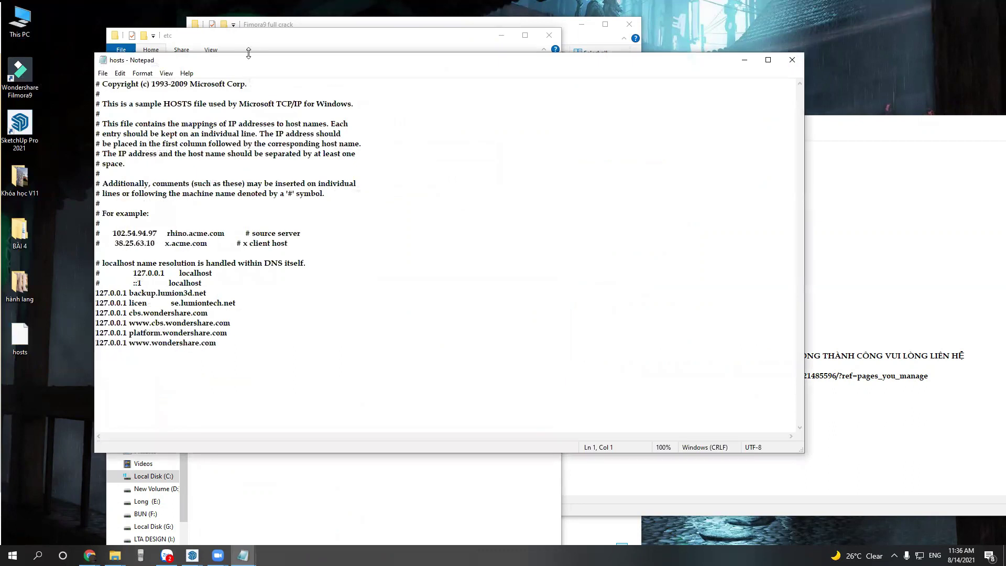
drag(249, 61, 334, 64)
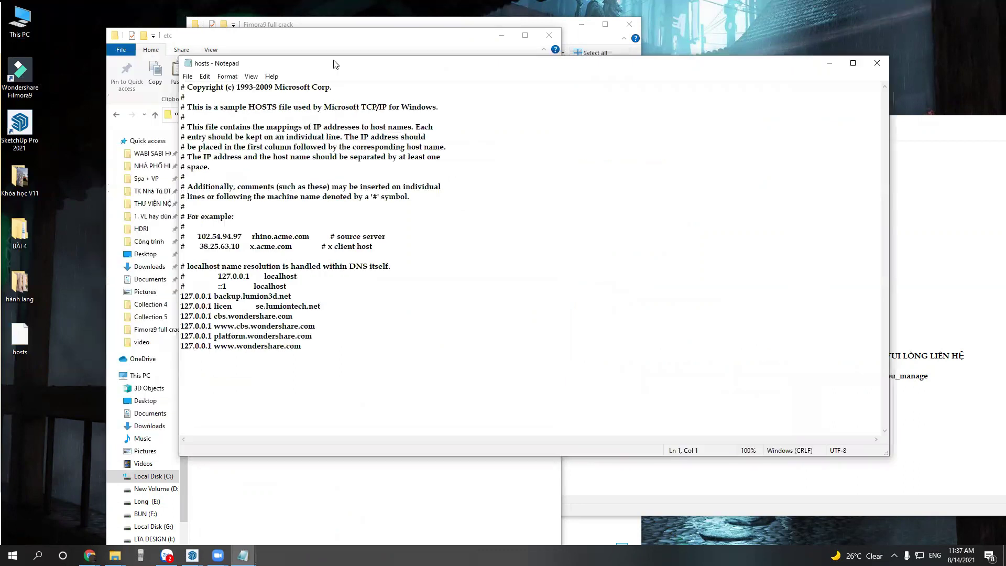
Compare hosts against the four 127.0.0.1 wondershare lines in Key, then close hosts without saving.
click(938, 129)
drag(673, 246, 557, 216)
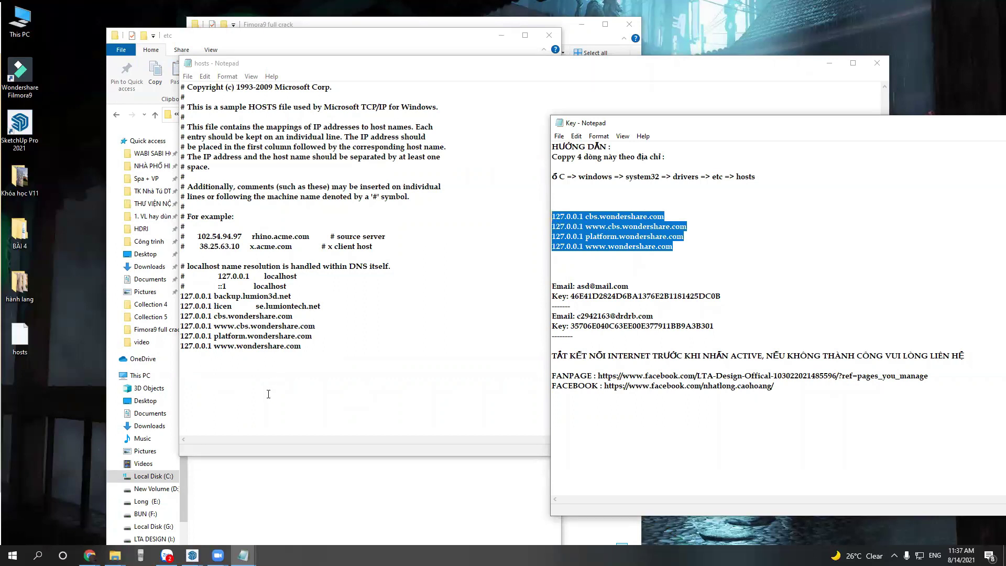
click(257, 374)
key(Return)
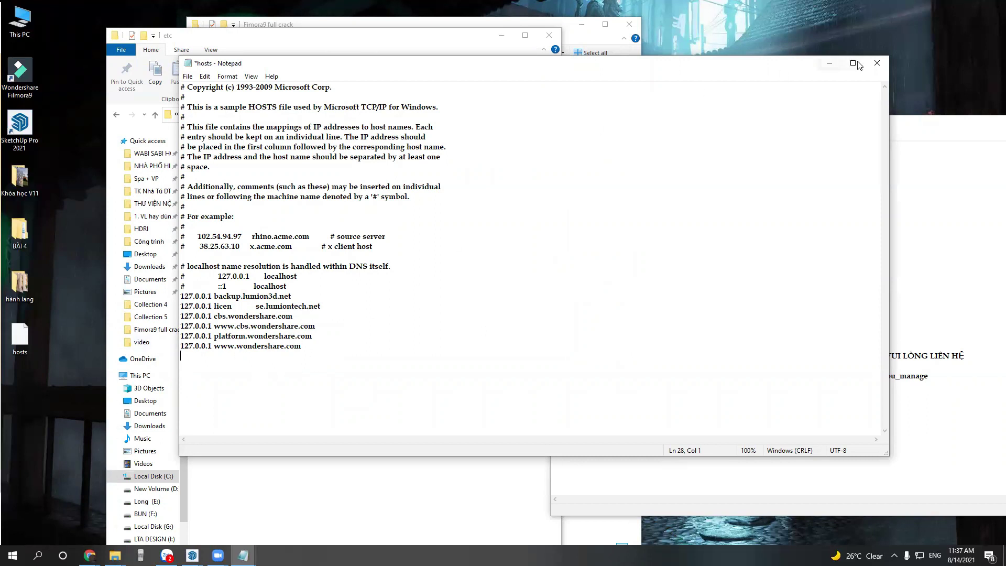
click(875, 63)
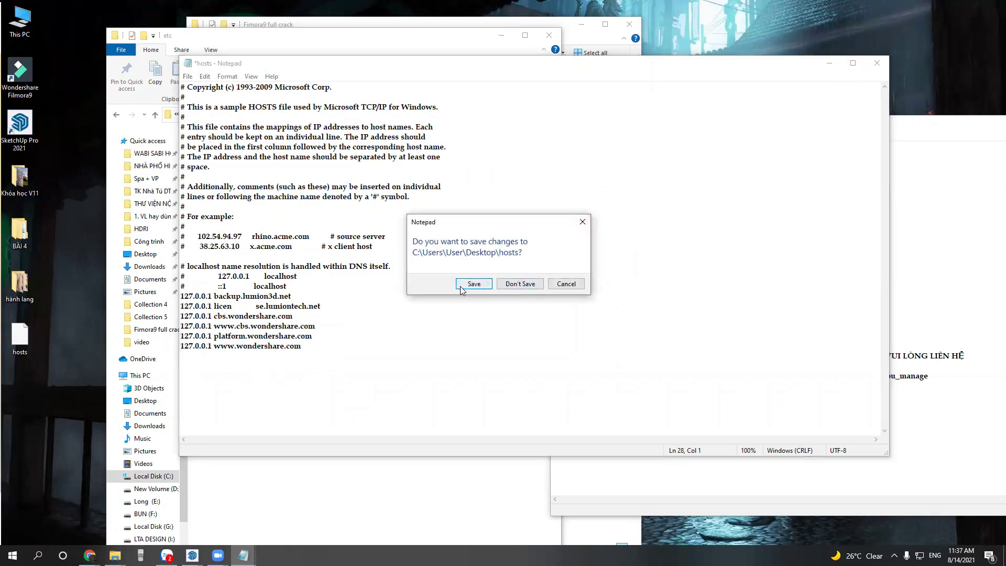
click(566, 283)
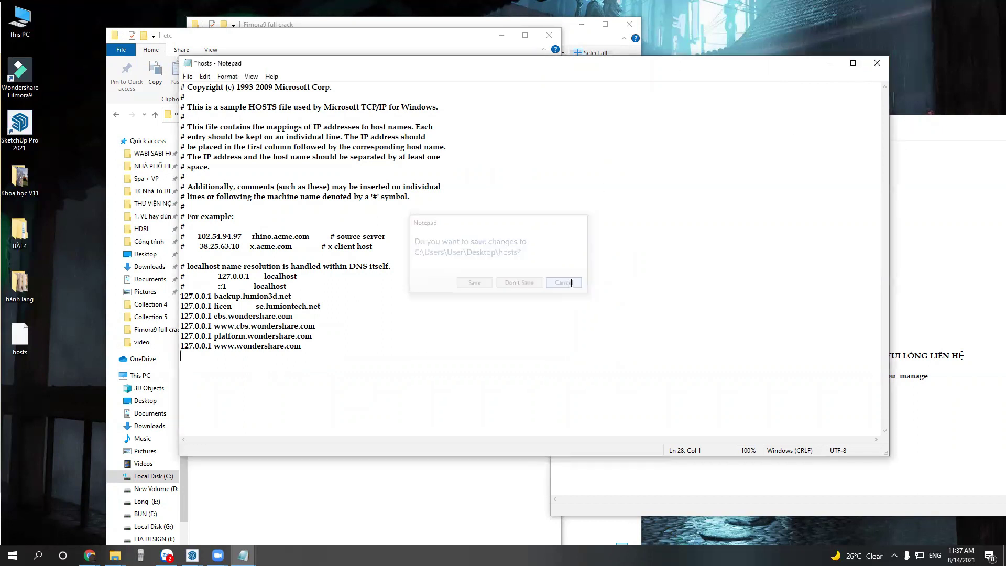
click(876, 63)
click(520, 284)
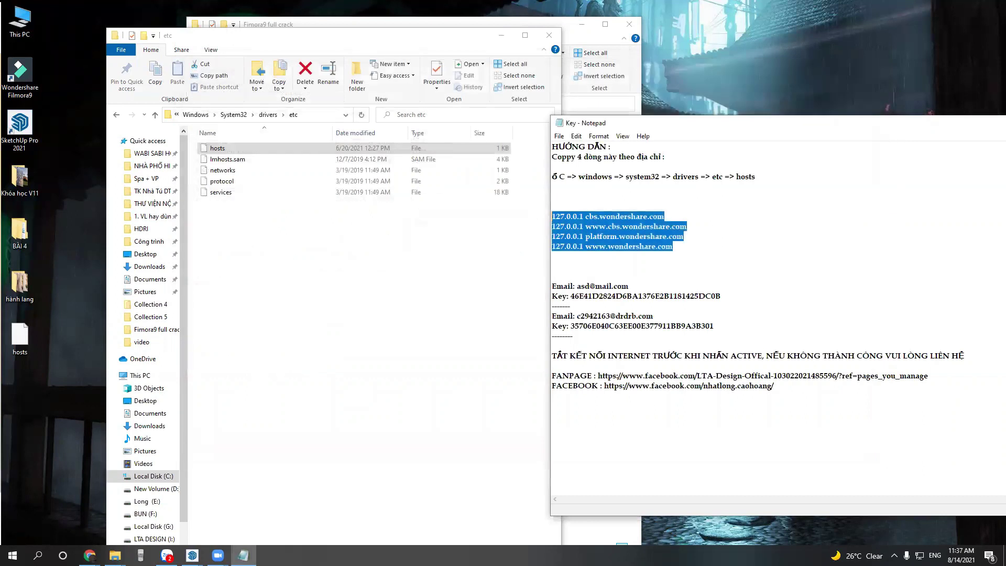
Move the desktop hosts copy into etc, replacing the existing file with administrator permission.
right_click(19, 338)
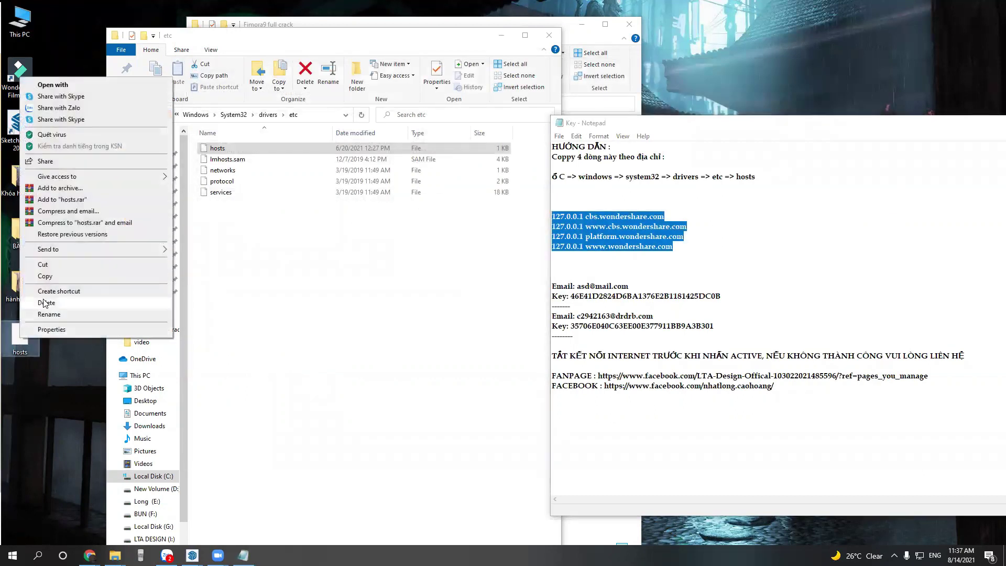
click(61, 265)
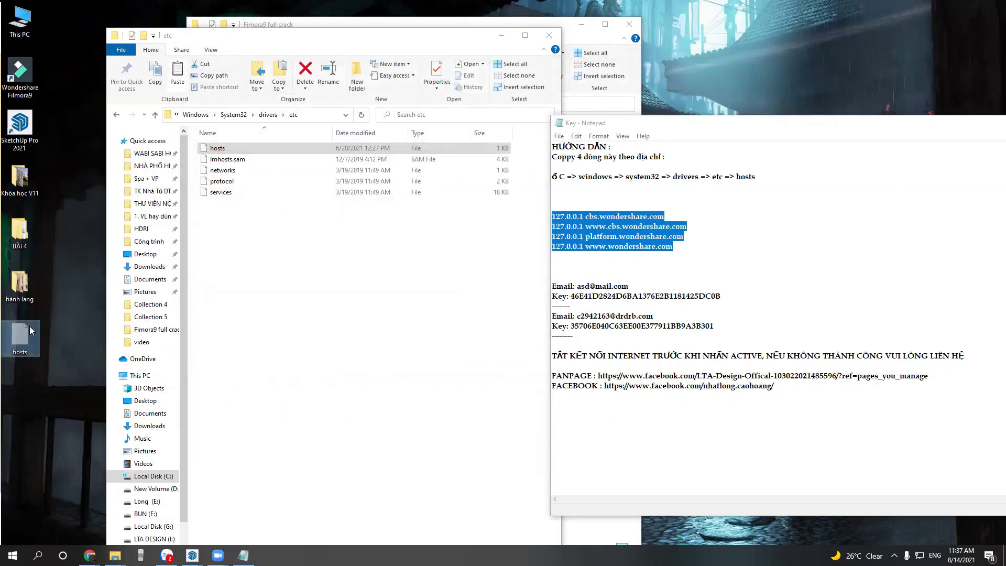
right_click(252, 253)
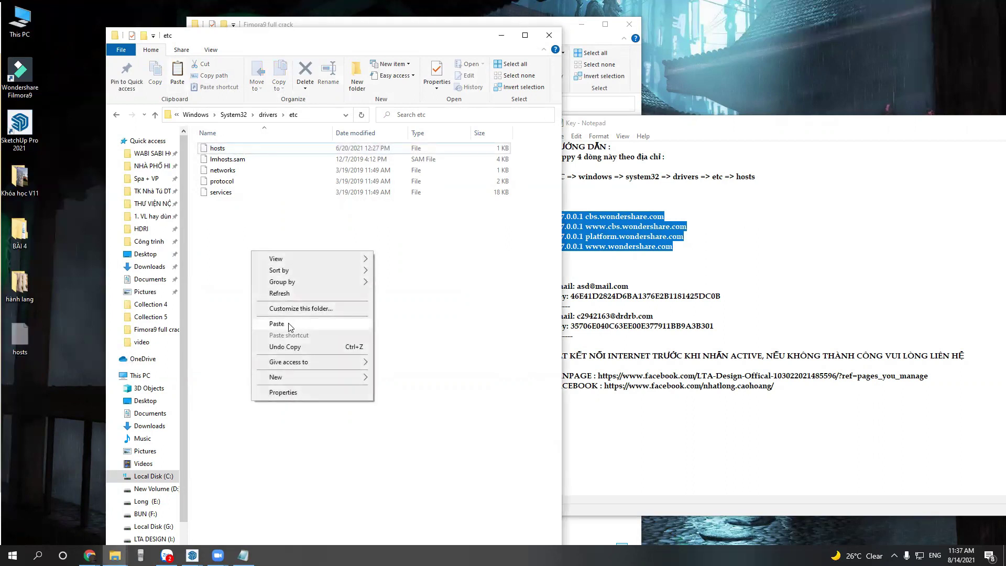
click(216, 255)
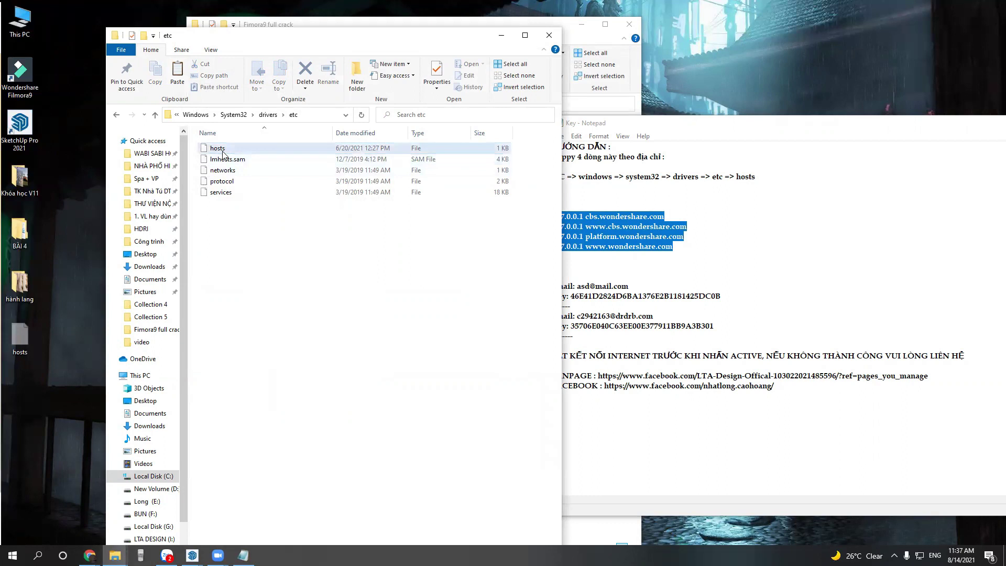
right_click(242, 275)
click(247, 341)
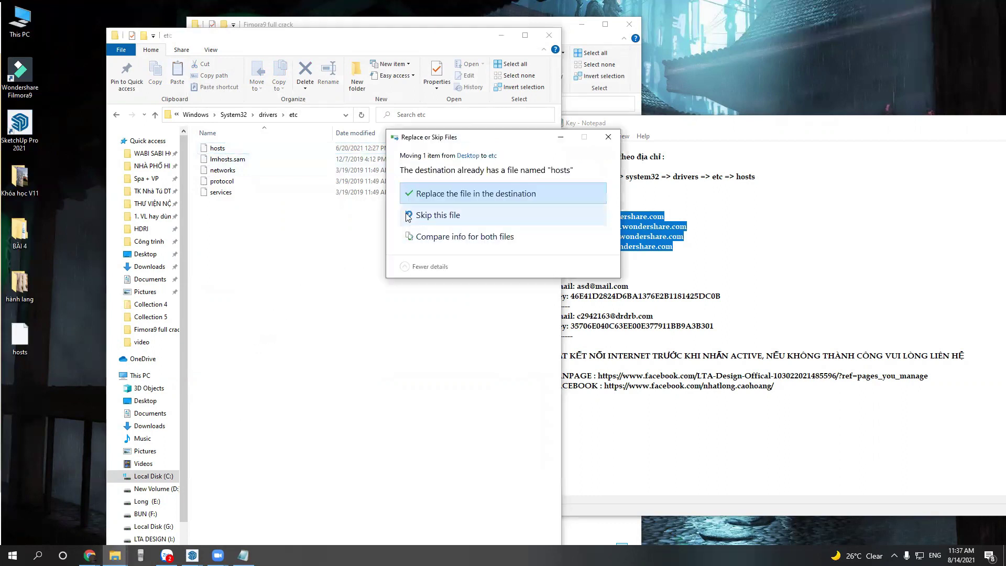
click(430, 194)
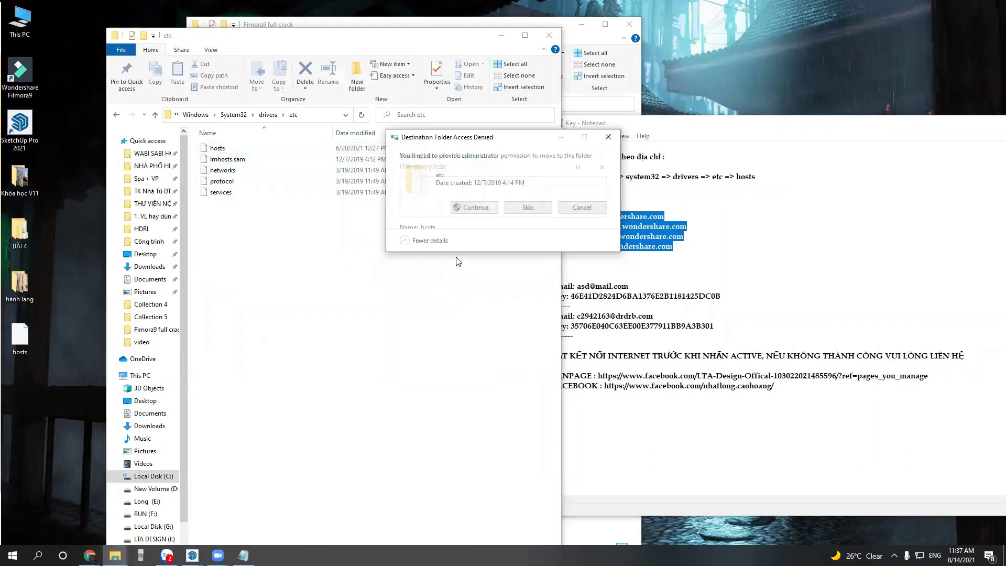
click(472, 214)
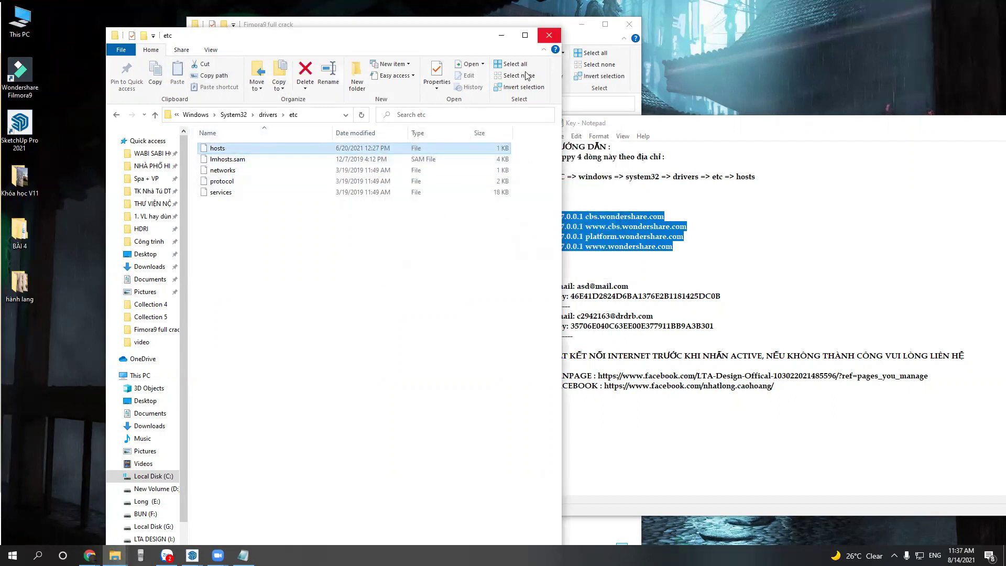
Close the etc window, look over the Key notes' FANPAGE and FACEBOOK links, then close Key.
click(549, 35)
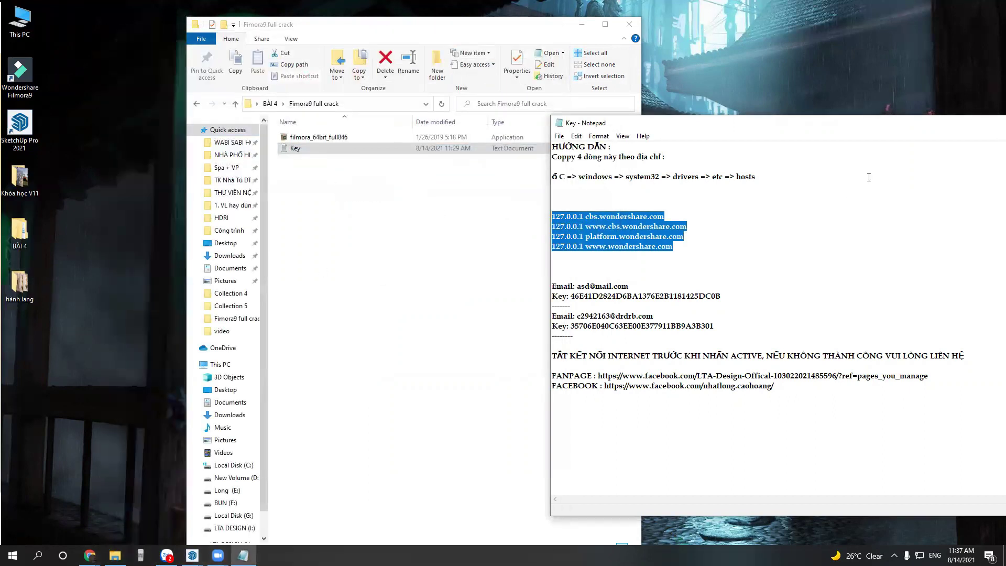
drag(954, 124, 693, 127)
drag(880, 129, 838, 125)
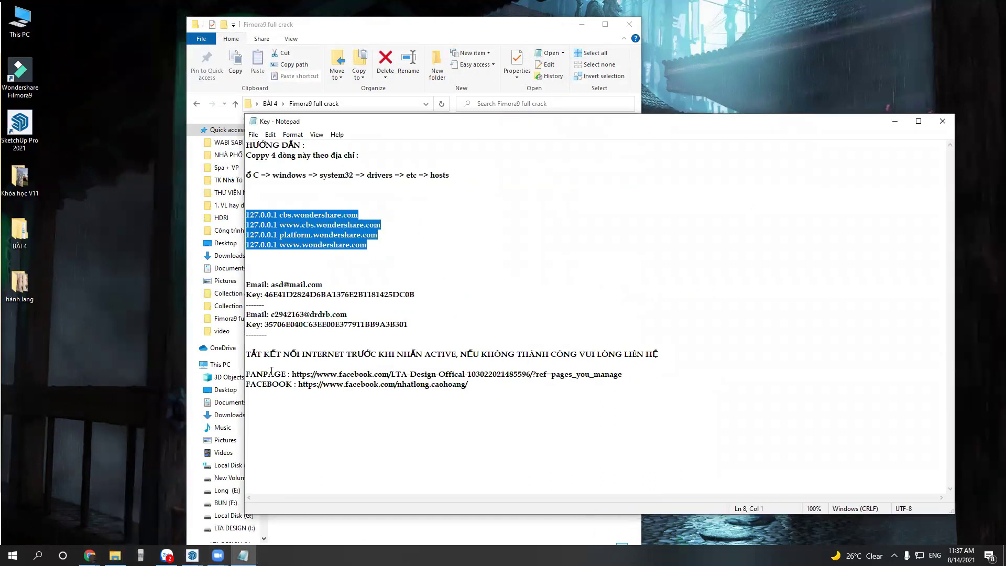
drag(413, 376, 628, 377)
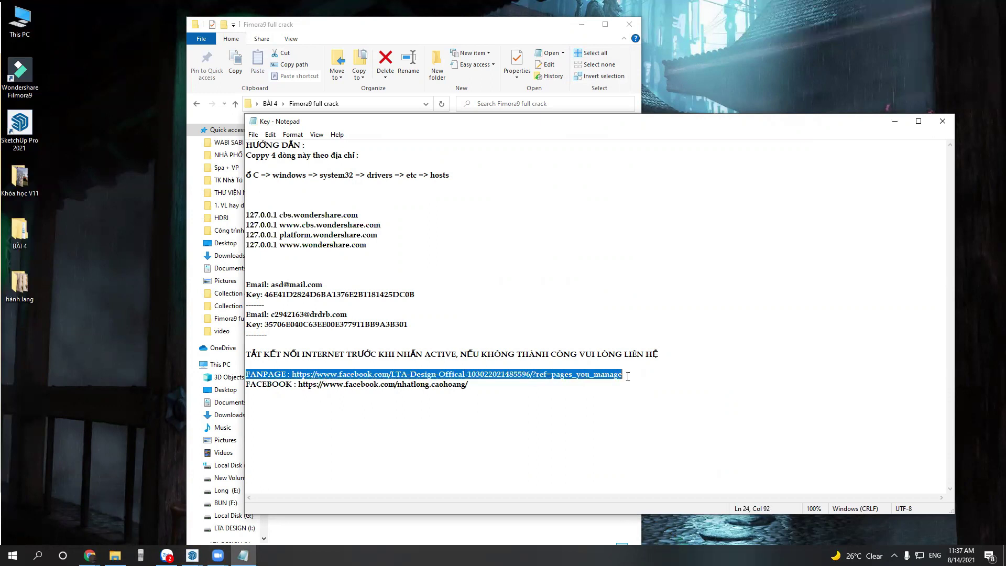
drag(262, 384, 468, 385)
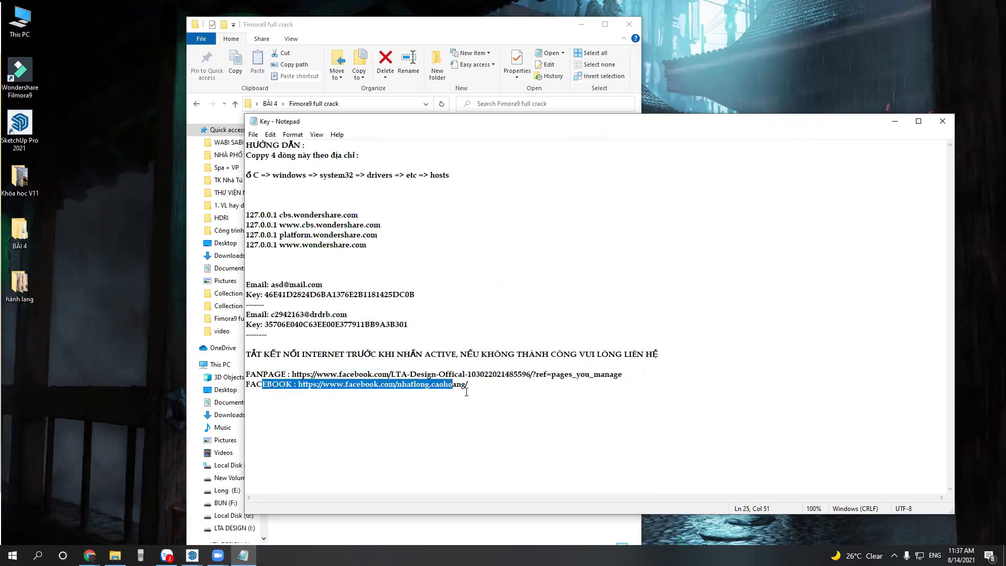
click(542, 402)
click(940, 123)
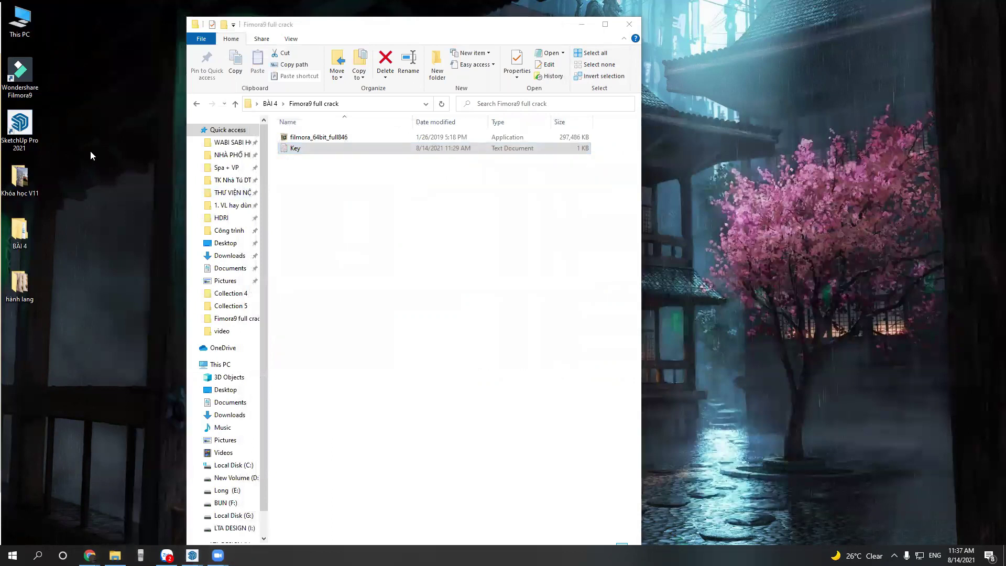
Launch Filmora9 from its desktop shortcut and start a new Untitled project.
mouse_move(228, 236)
click(33, 79)
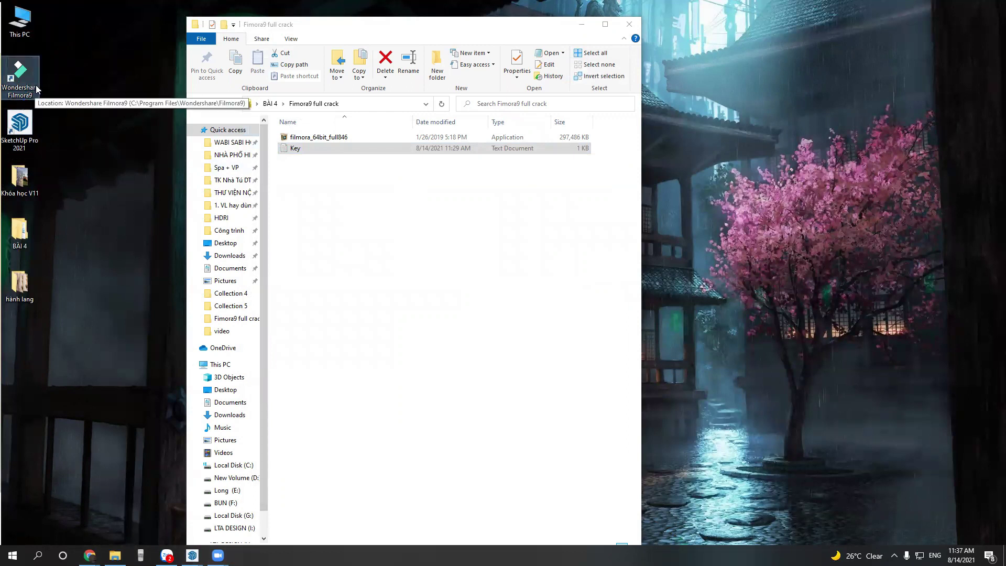
double_click(23, 73)
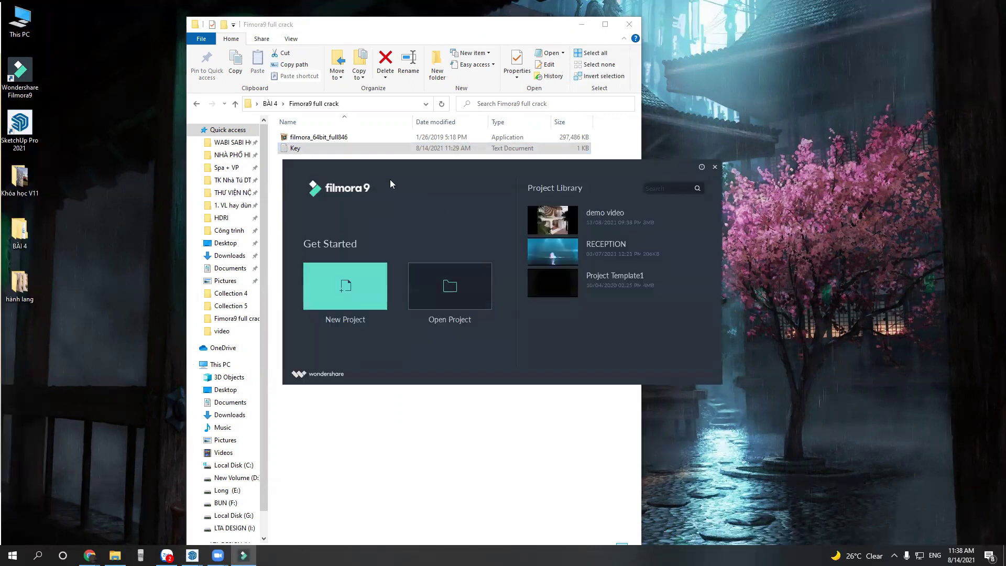
click(341, 284)
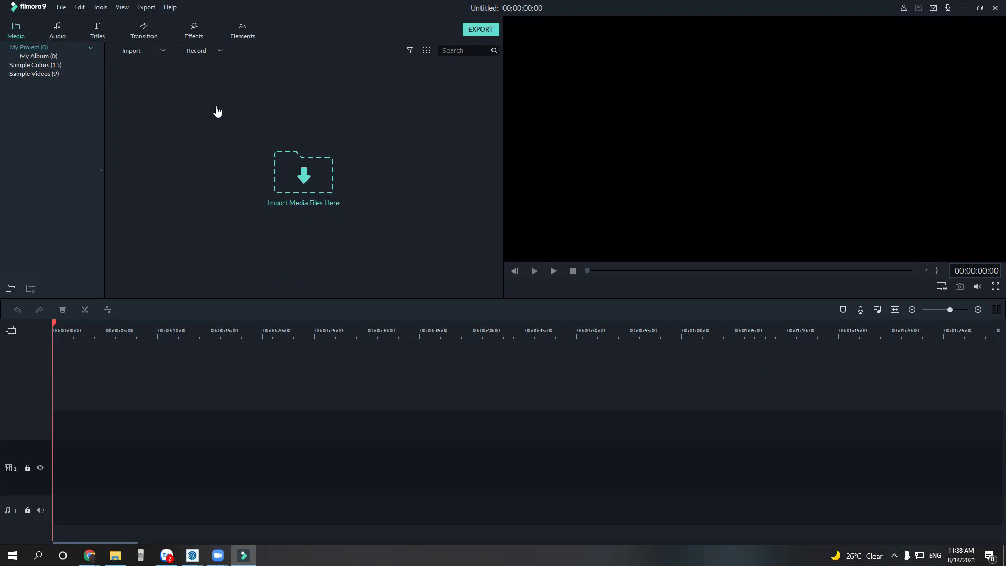
click(168, 8)
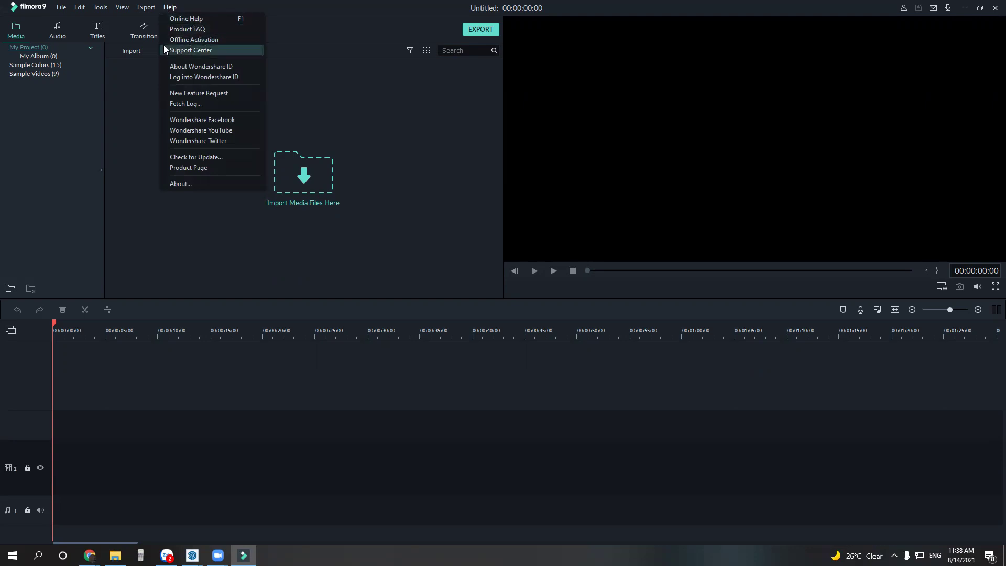
Check the Offline Activation e-mail against the Key notes, then close both windows.
click(193, 41)
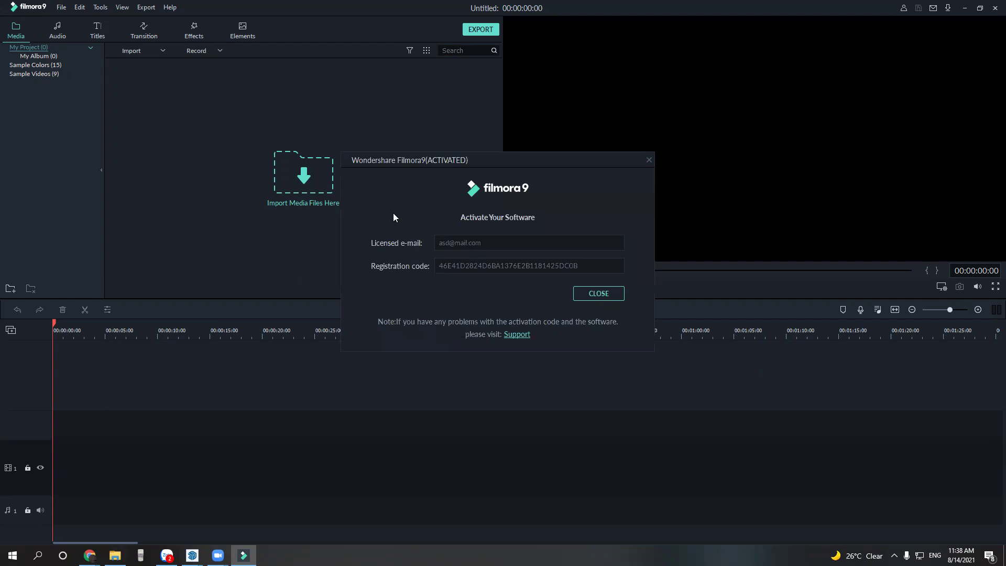
click(115, 556)
click(293, 150)
double_click(293, 149)
drag(324, 284, 272, 284)
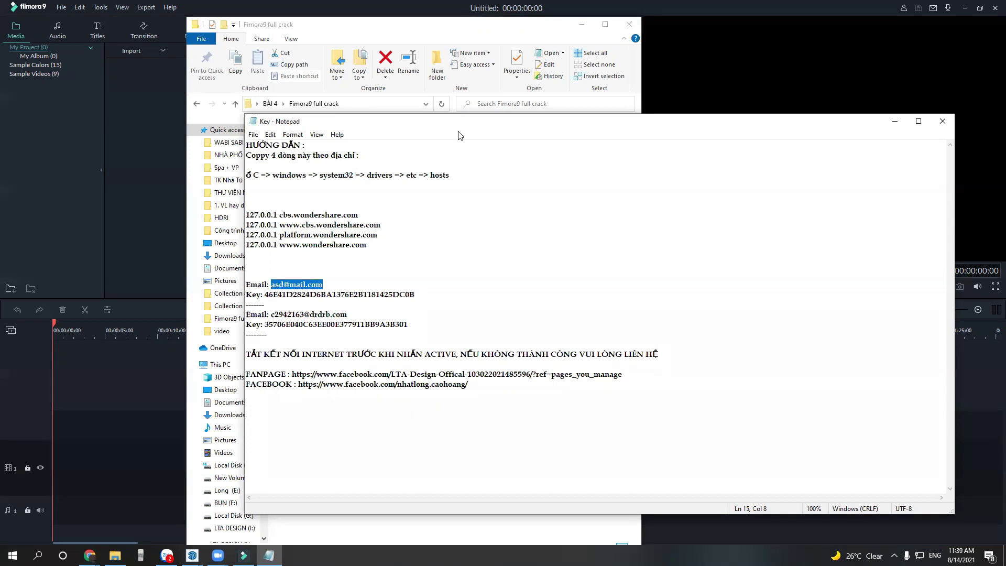
drag(459, 135, 503, 293)
click(582, 24)
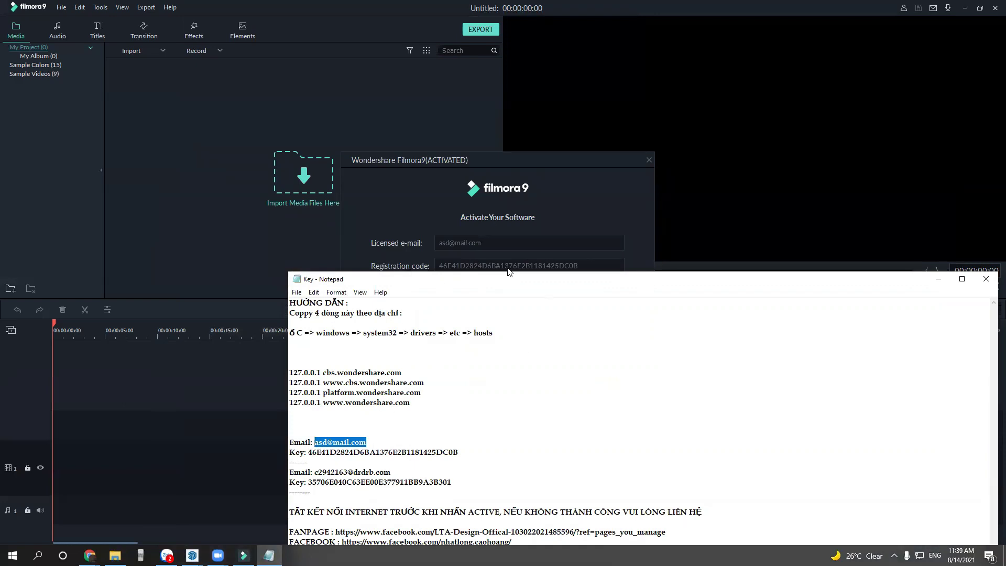
click(986, 279)
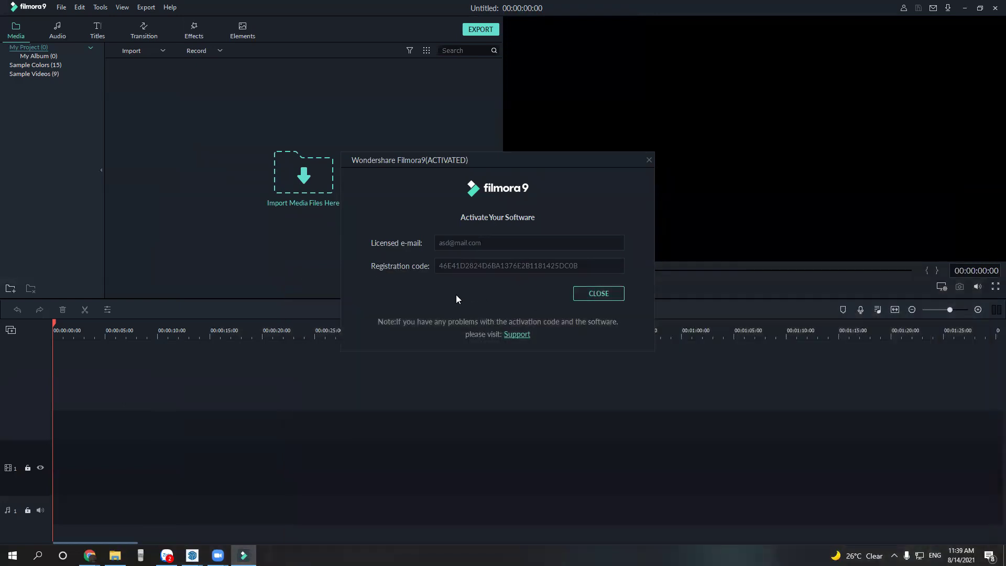
click(598, 294)
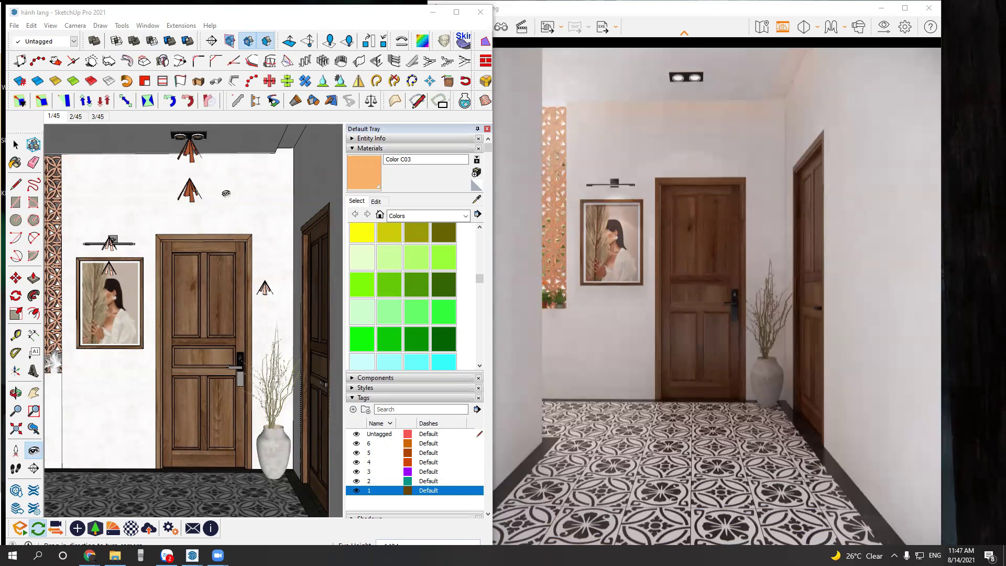
Select the ceiling light and wall lamp groups to reveal their tags.
drag(226, 194, 175, 164)
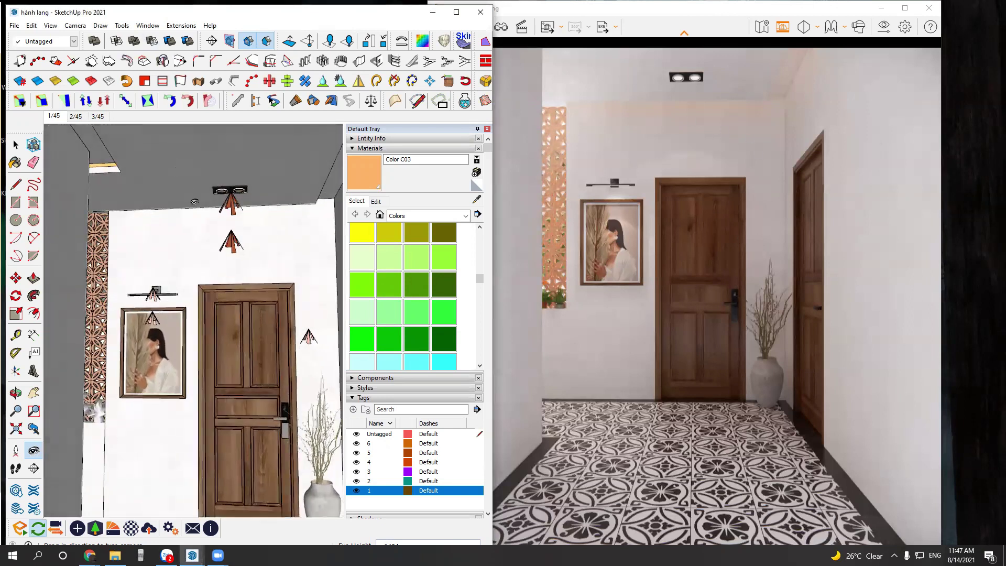
drag(181, 251, 212, 265)
key(space)
click(194, 223)
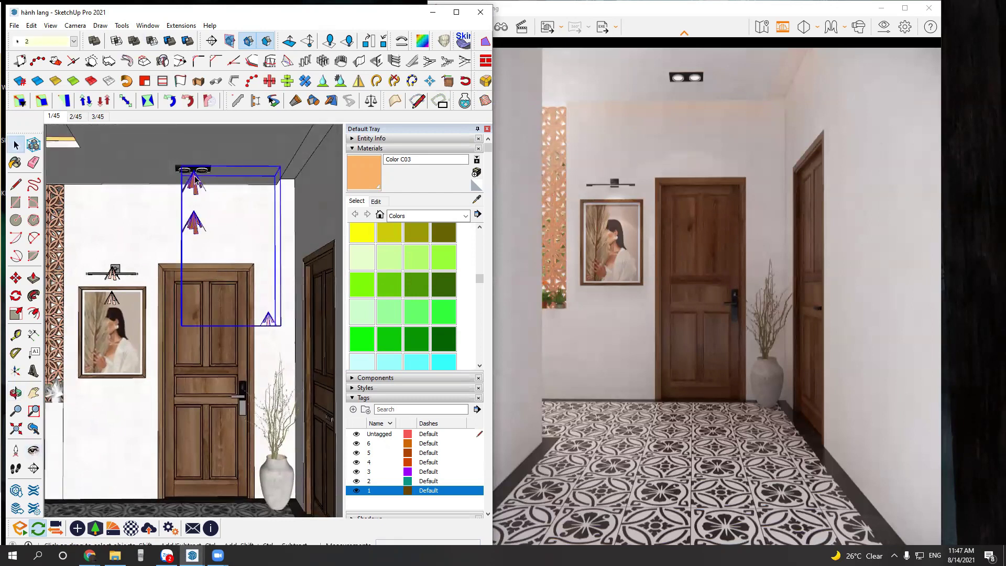
click(117, 275)
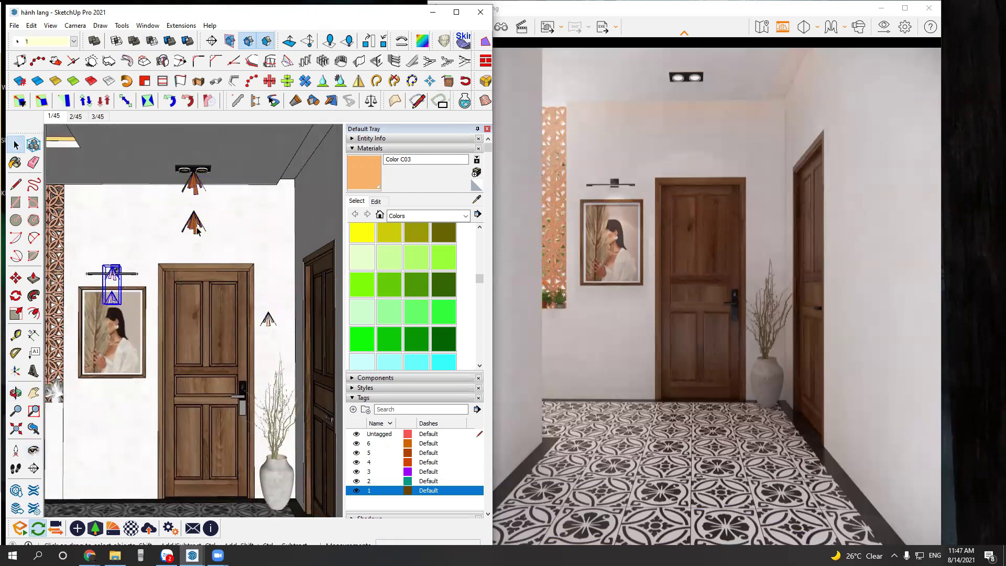
click(195, 221)
click(370, 148)
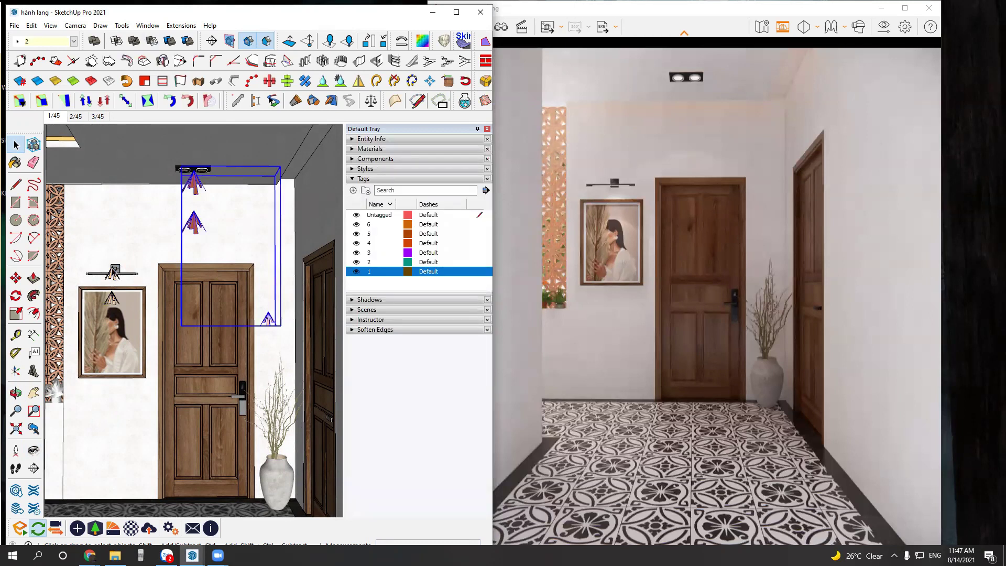
Hide tags 1 and 2, then orbit up to bring the ceiling strip into view.
click(357, 271)
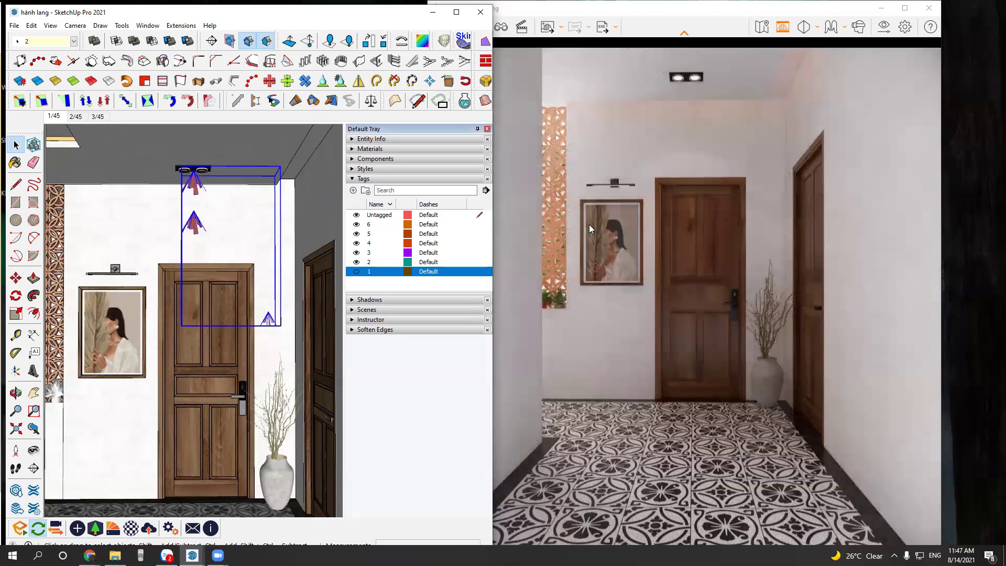
click(356, 262)
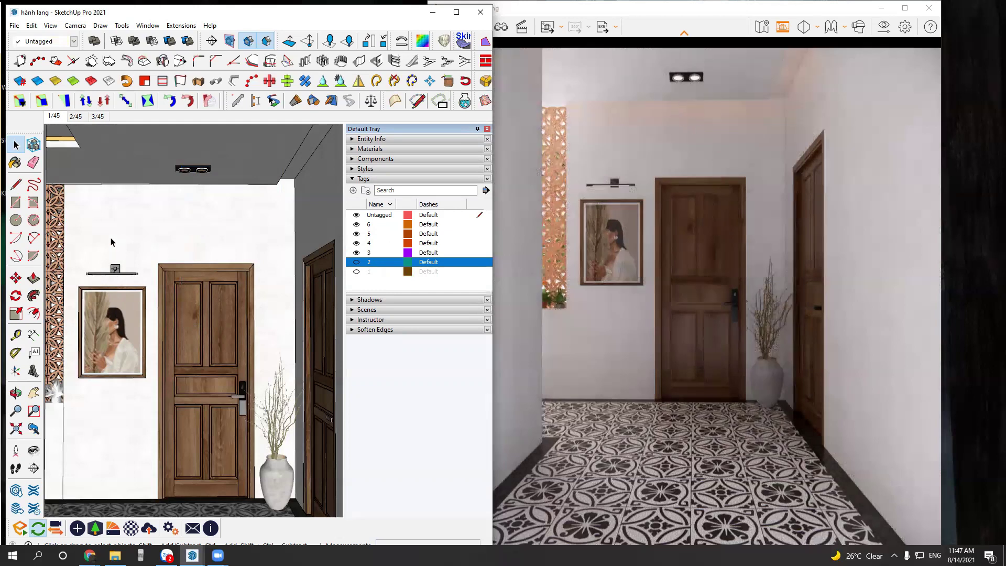
click(33, 450)
mouse_move(182, 335)
mouse_down()
mouse_move(202, 298)
mouse_move(194, 283)
mouse_up()
middle_drag(194, 283, 113, 179)
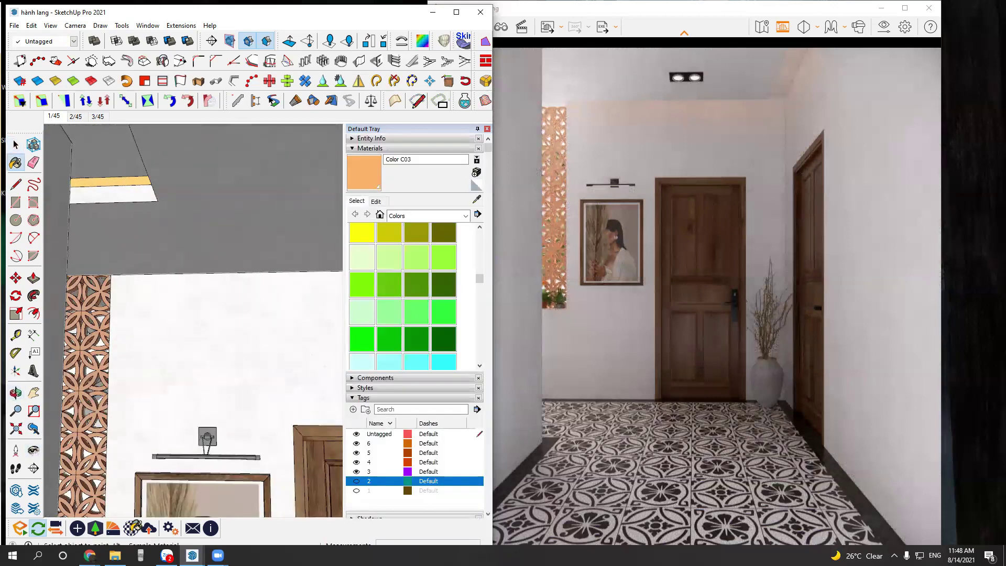
middle_drag(134, 496, 124, 410)
key(b)
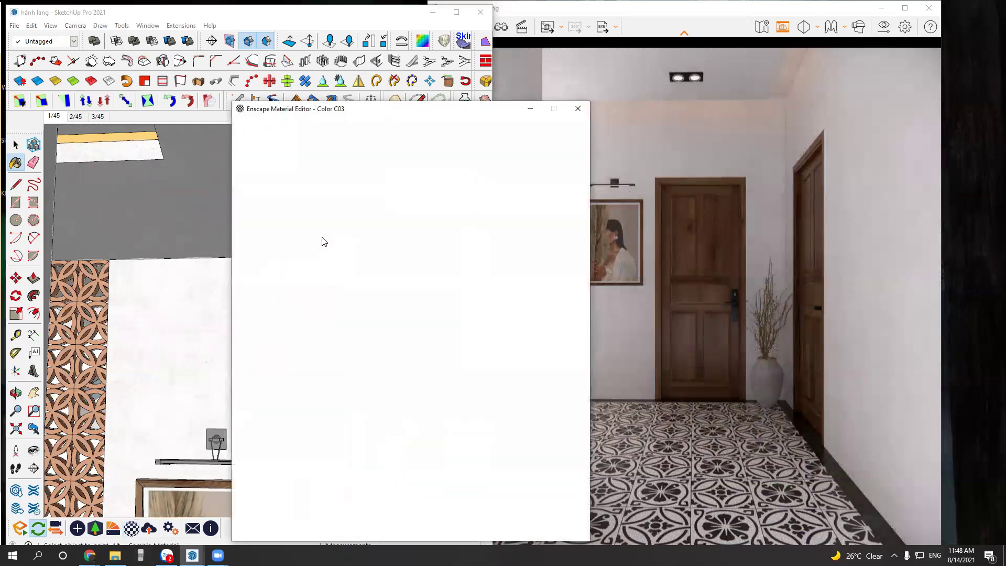
click(469, 132)
click(467, 151)
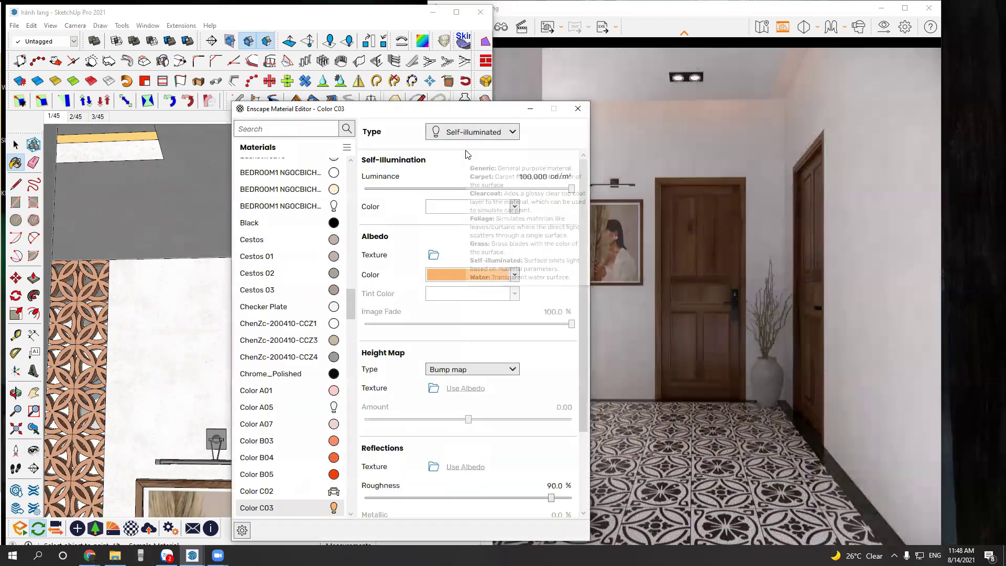
click(579, 108)
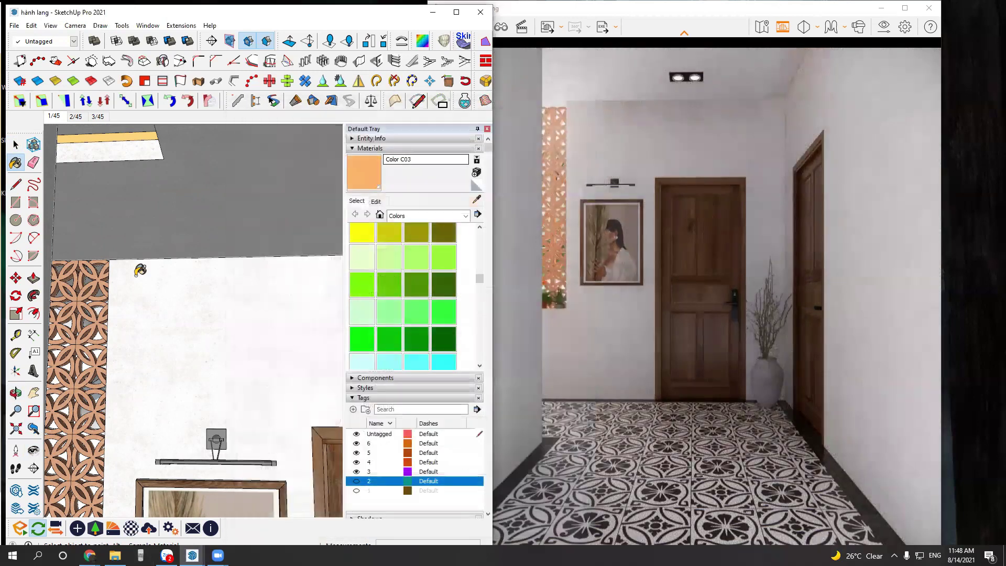
scroll(292, 456, up, 3)
mouse_move(292, 456)
middle_down()
mouse_move(251, 438)
mouse_move(241, 307)
middle_up()
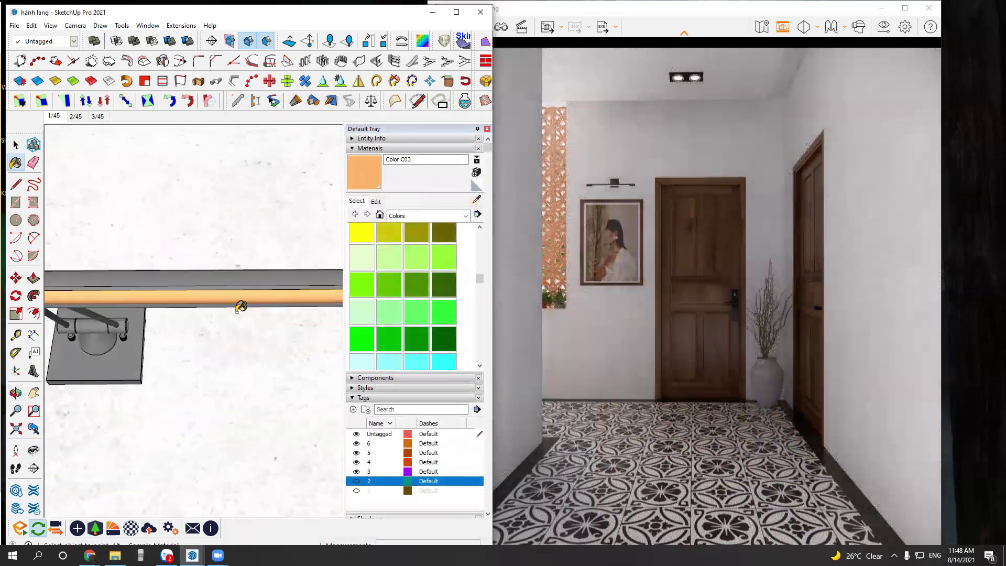
alt+click(224, 292)
click(132, 528)
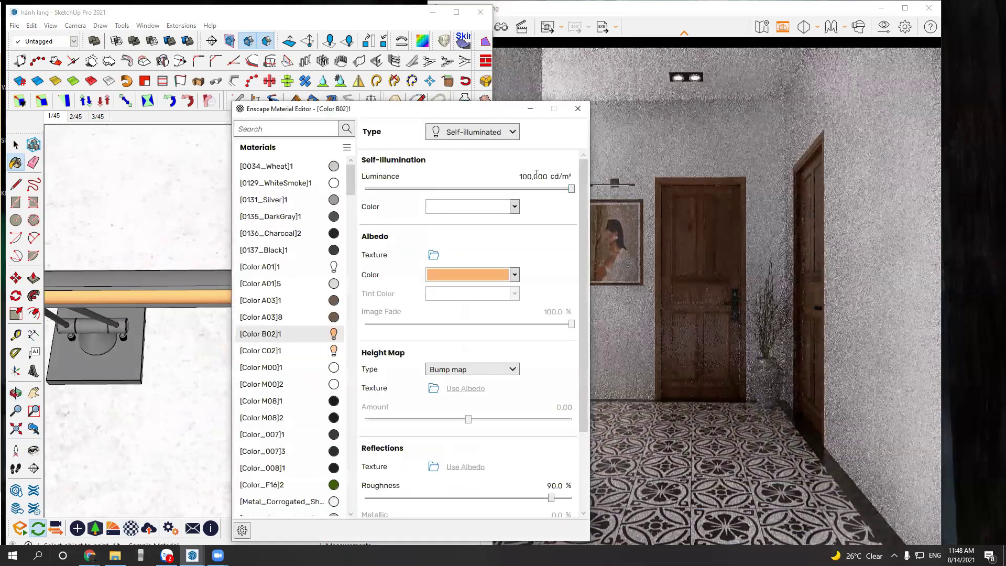
click(480, 142)
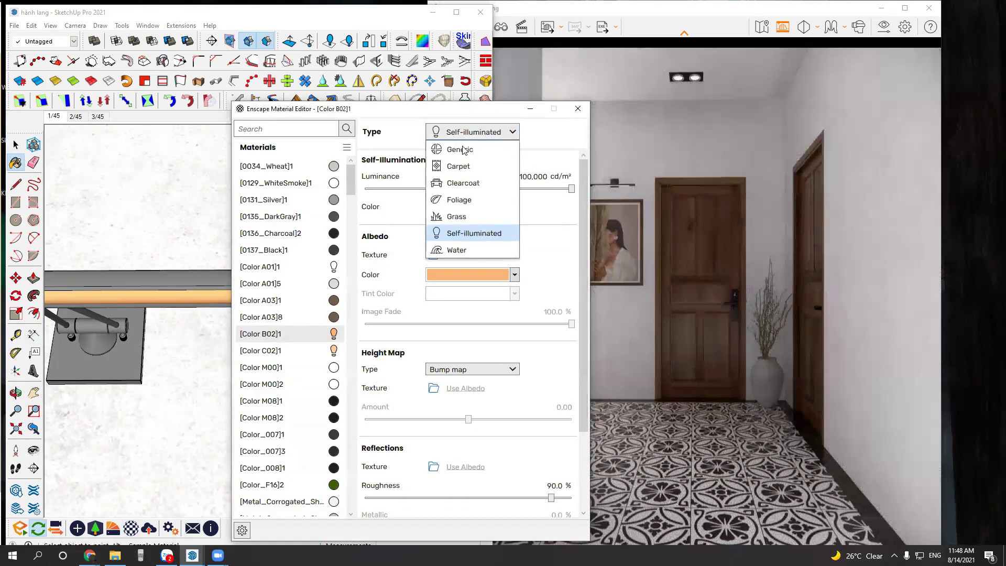
click(462, 149)
middle_drag(223, 330, 143, 315)
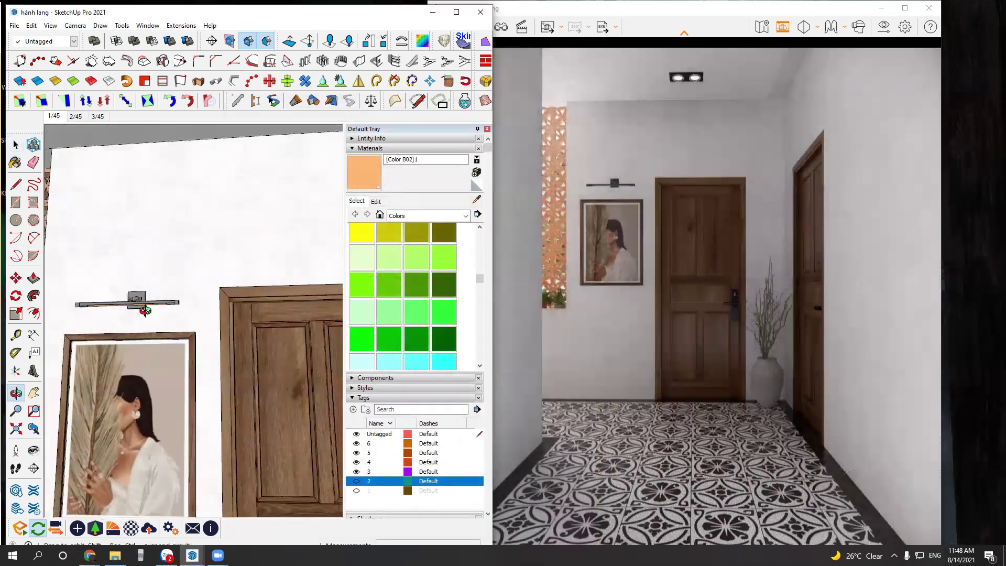
scroll(142, 320, down, 3)
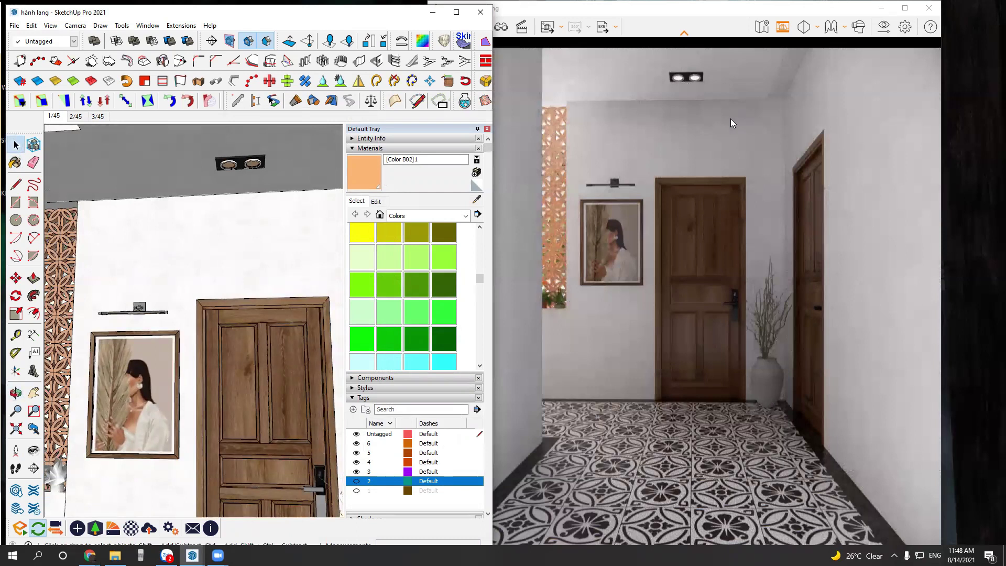
Lower the Enscape render exposure to 0% in Visual Settings.
click(884, 27)
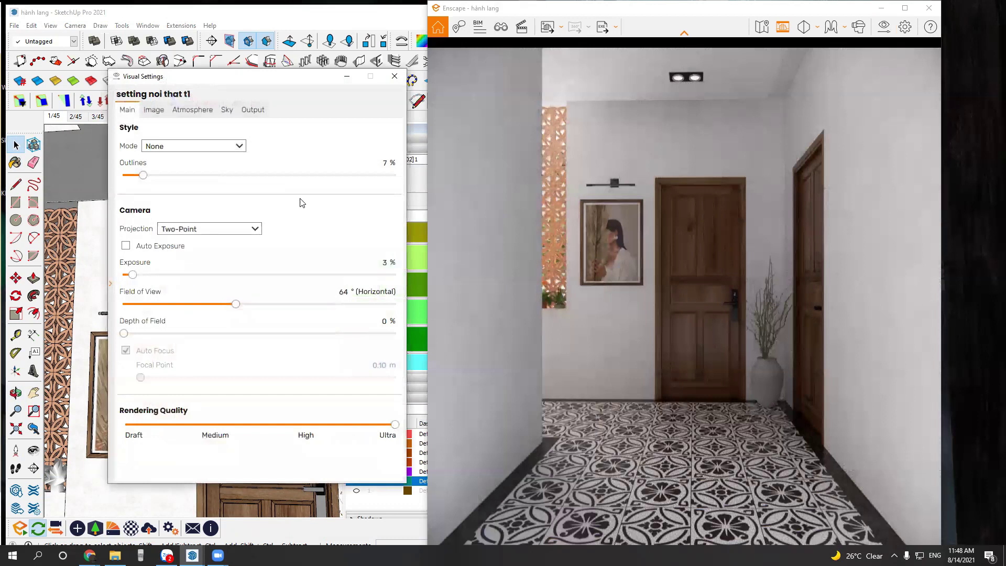
drag(133, 276, 123, 276)
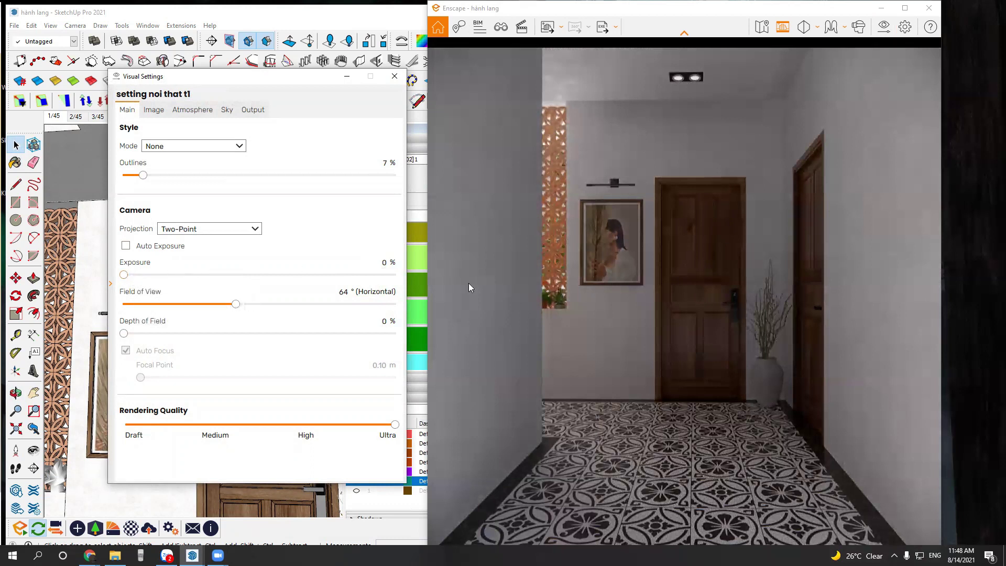
click(127, 275)
drag(130, 276, 127, 278)
click(841, 163)
scroll(841, 164, down, 3)
click(395, 77)
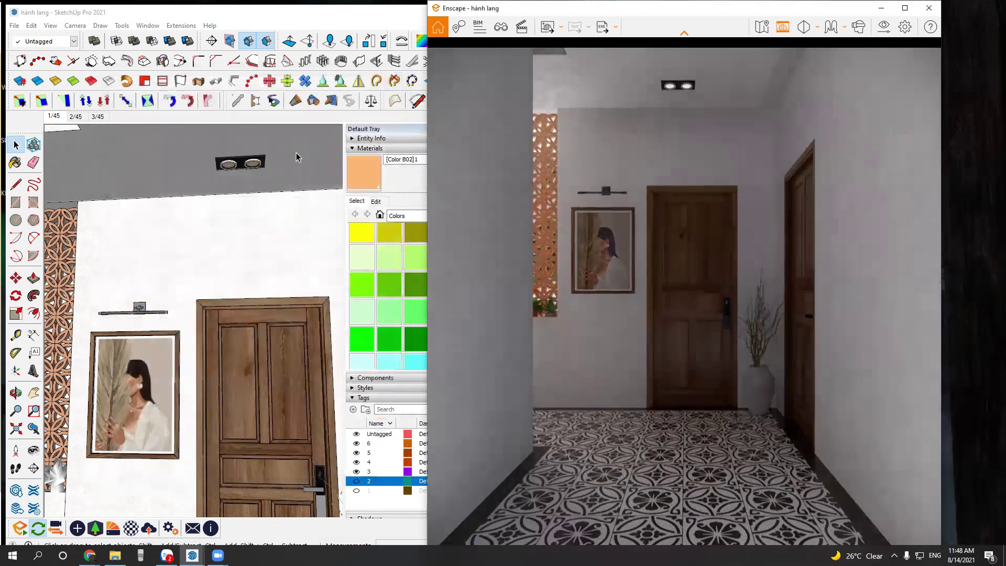
scroll(262, 184, up, 3)
scroll(262, 184, up, 3)
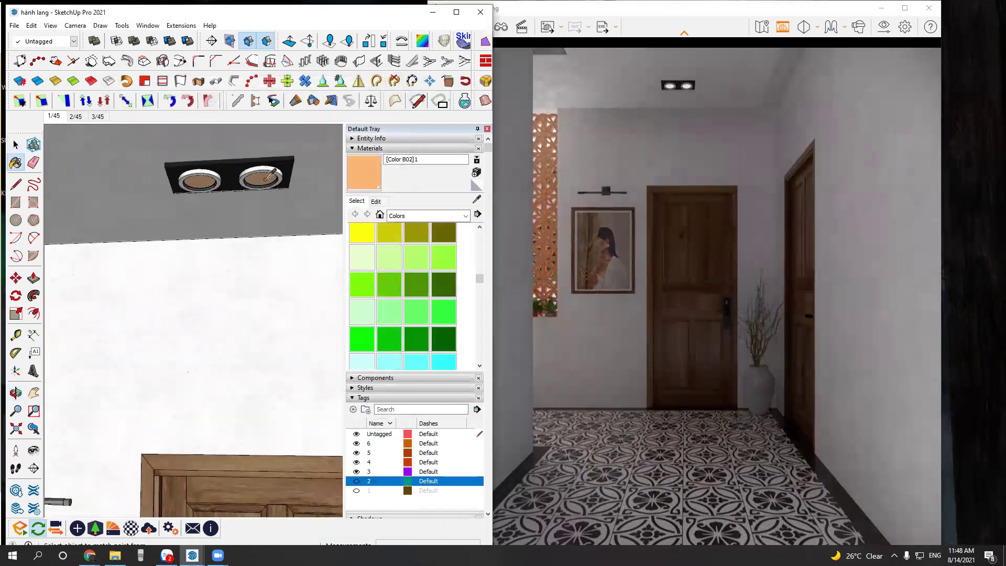
Change the ceiling light's [Color C02]1 material type from Self-illuminated to Generic.
alt+click(265, 179)
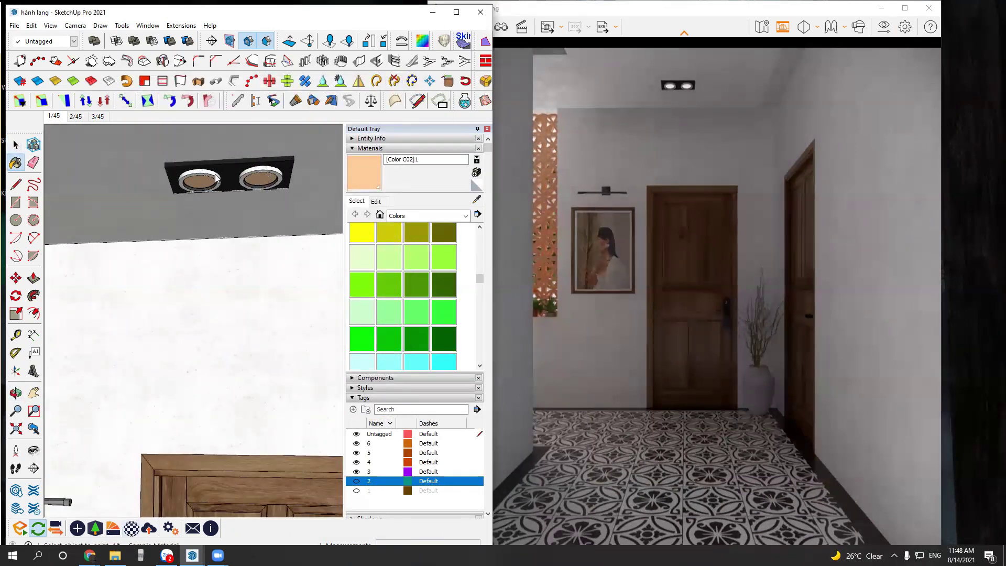
click(454, 131)
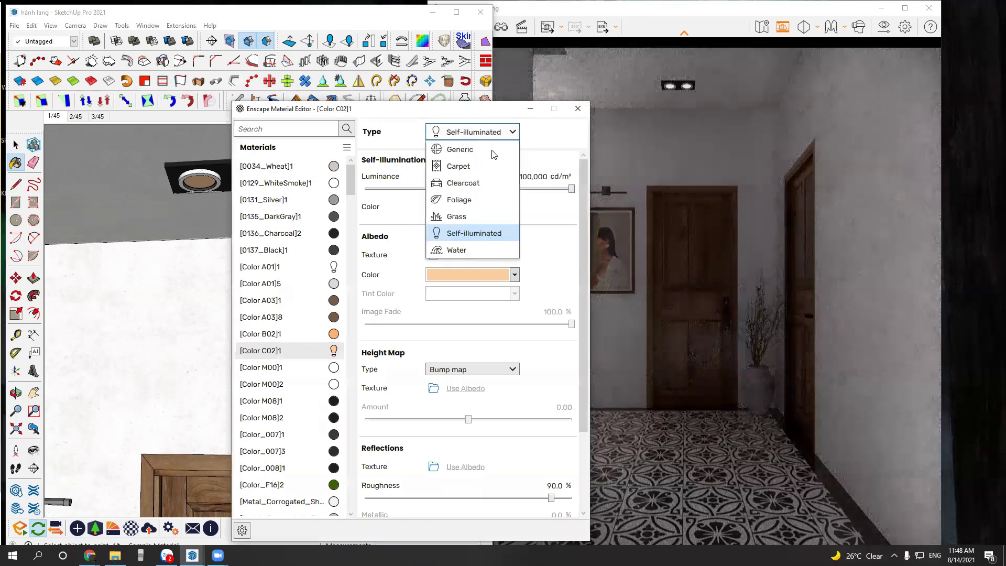
click(461, 148)
click(578, 108)
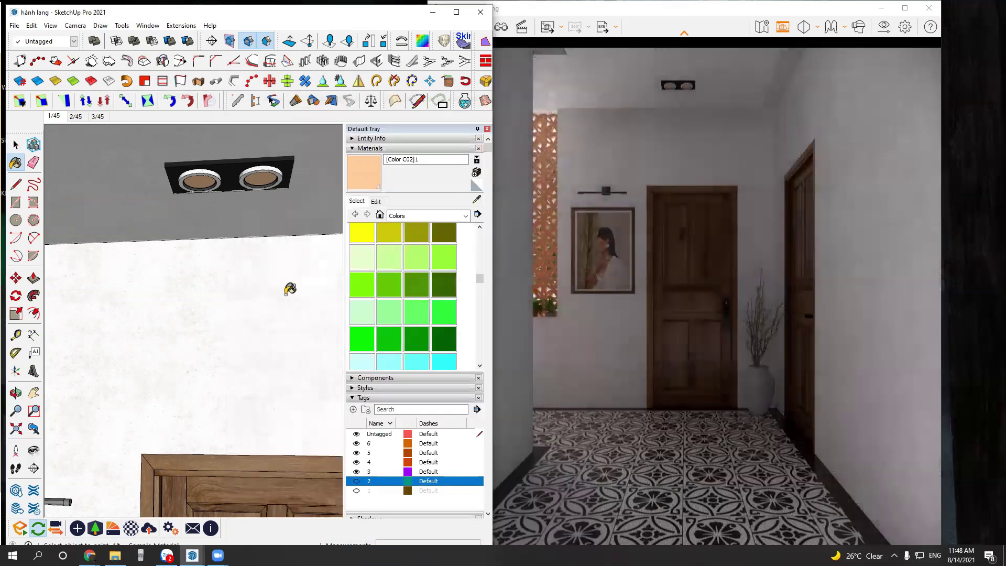
mouse_move(240, 277)
middle_down()
mouse_move(113, 293)
mouse_move(191, 363)
mouse_move(220, 362)
middle_up()
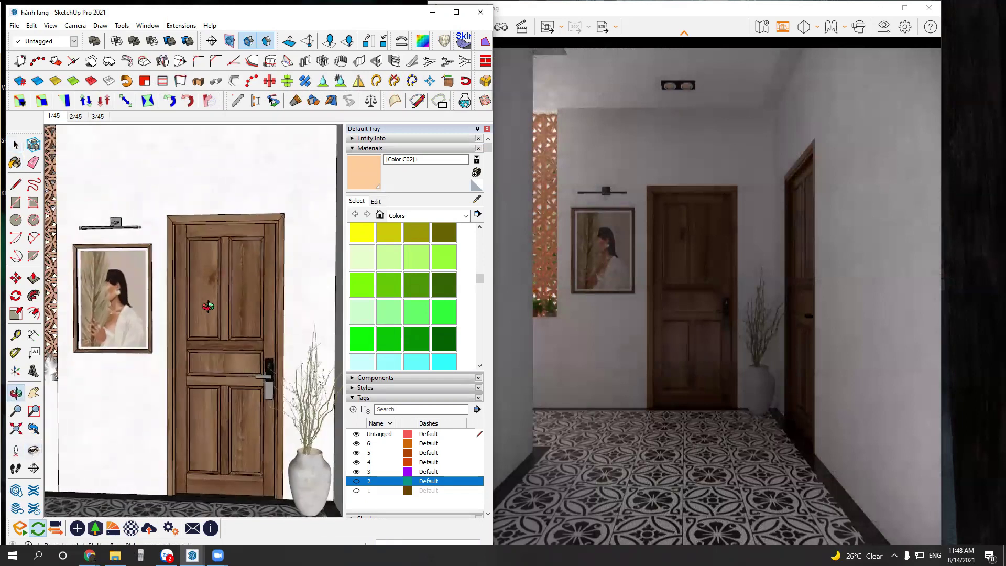
click(884, 26)
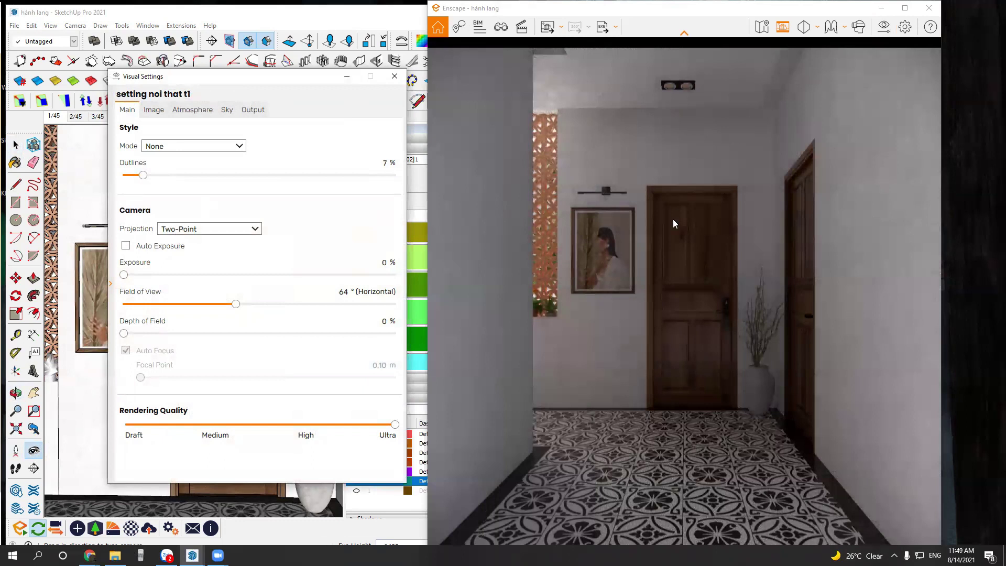
click(394, 77)
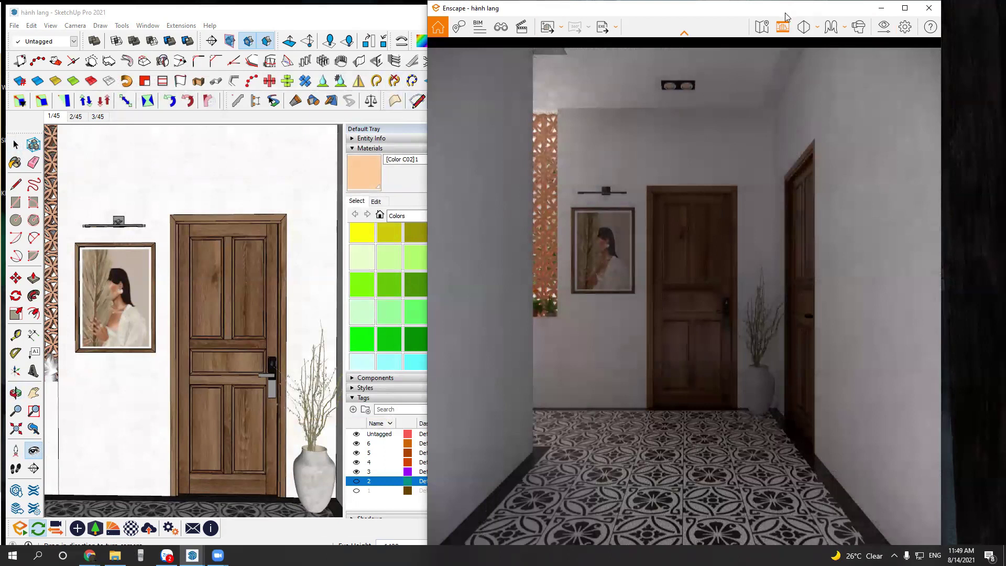
Delete both existing keyframes from the Enscape video path.
drag(785, 15, 790, 72)
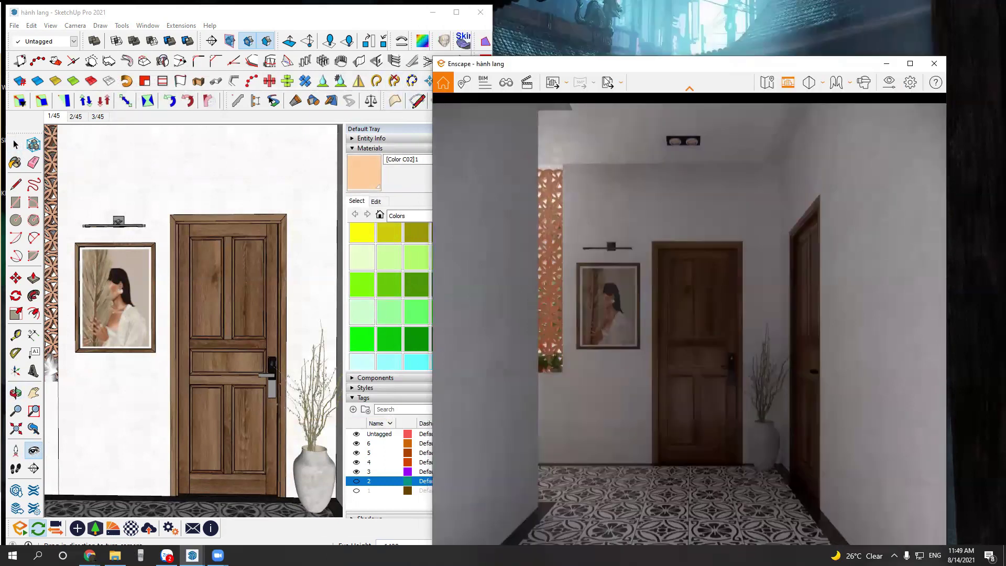
click(528, 85)
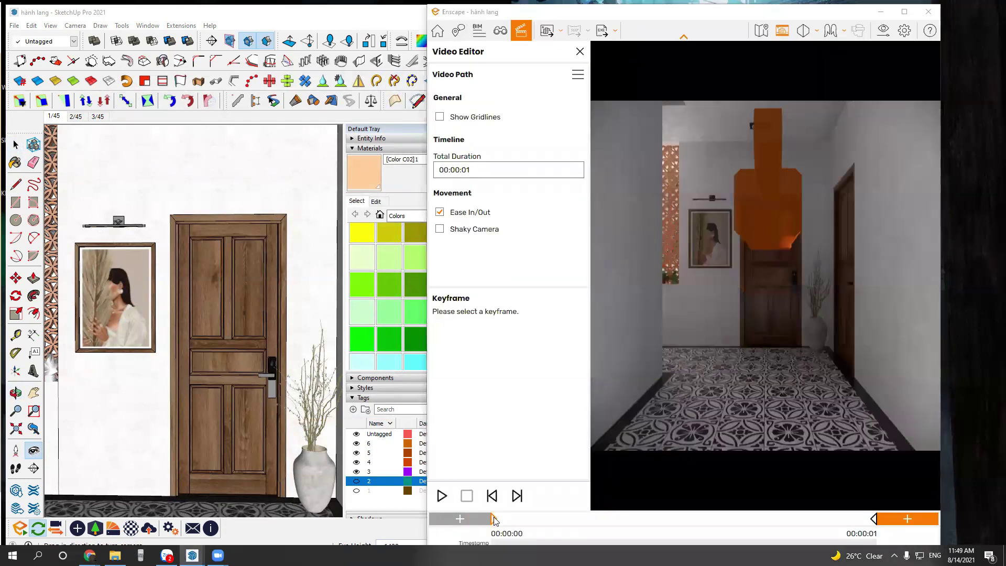
click(493, 518)
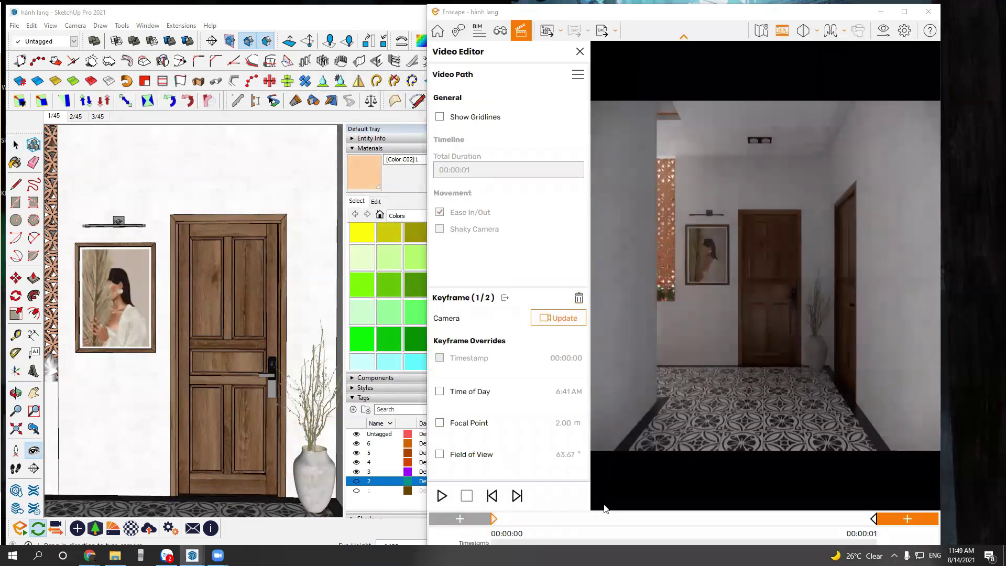
click(576, 300)
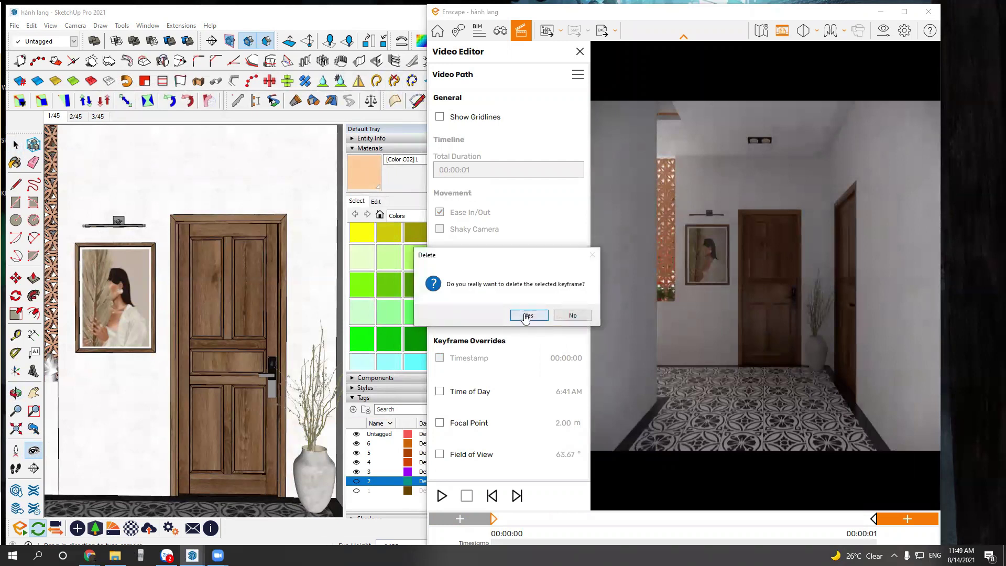
click(528, 315)
click(579, 295)
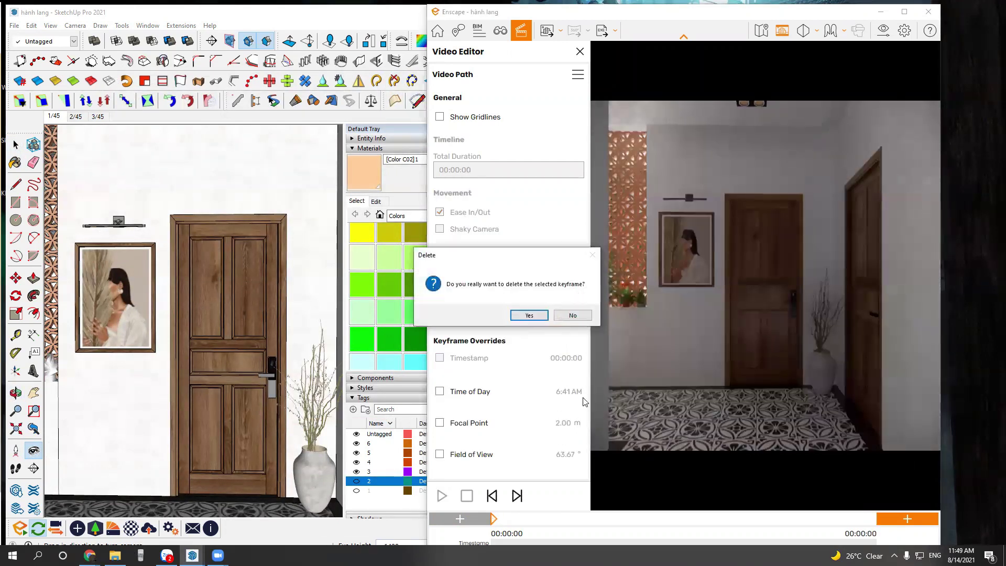
click(529, 316)
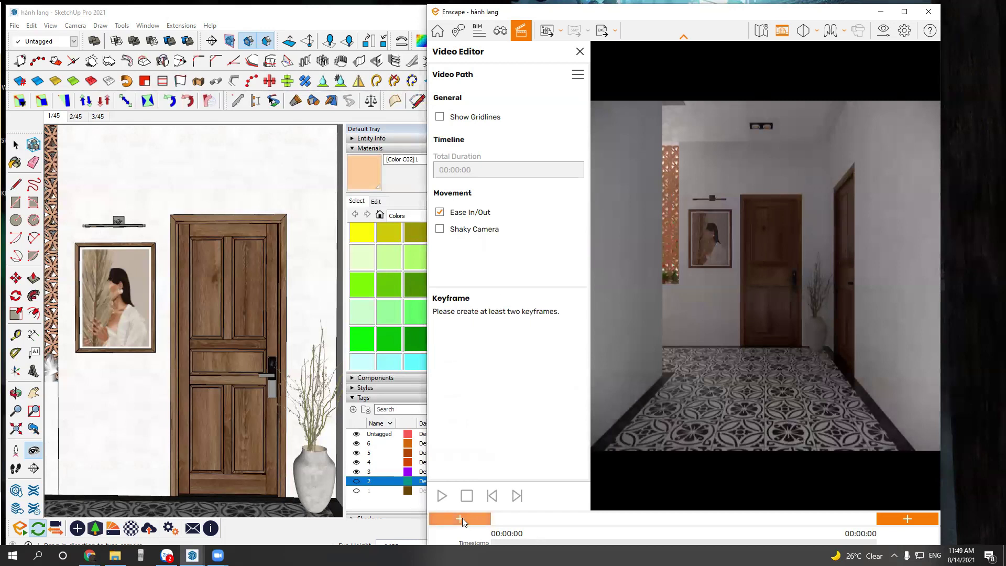
Add start and end keyframes down the hallway, set 00:00:08 total duration, and play it full screen.
click(462, 517)
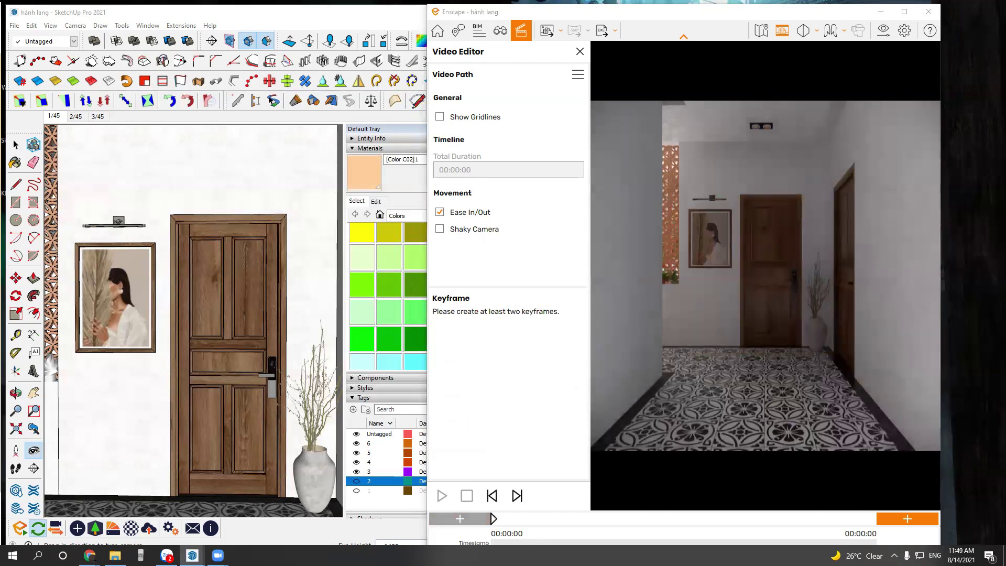
key(w)
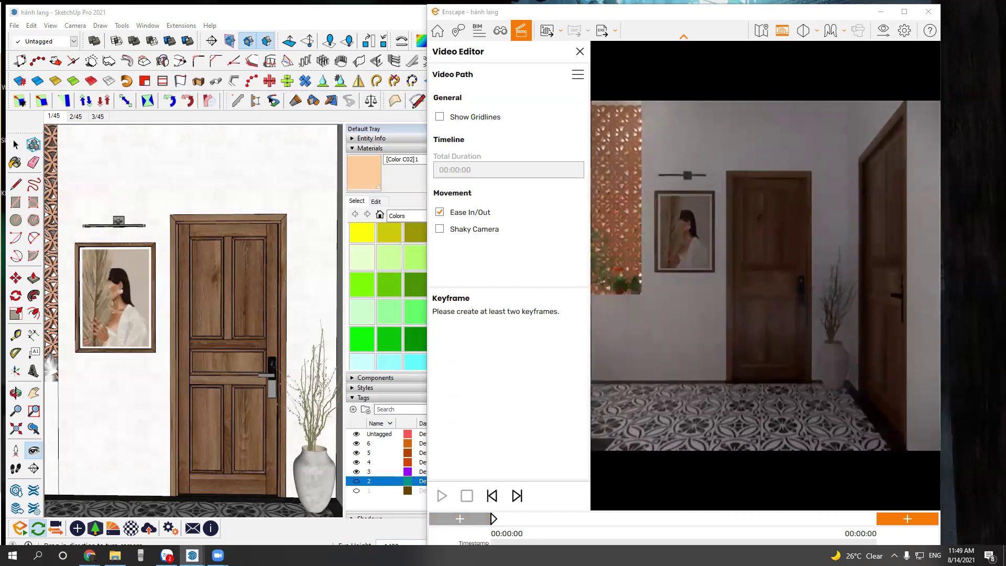
click(921, 518)
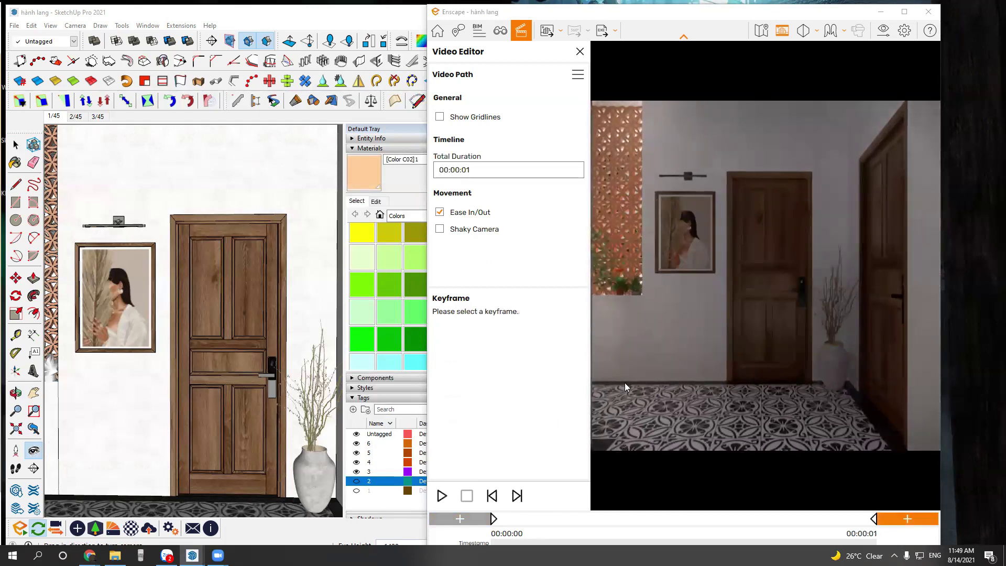
click(484, 174)
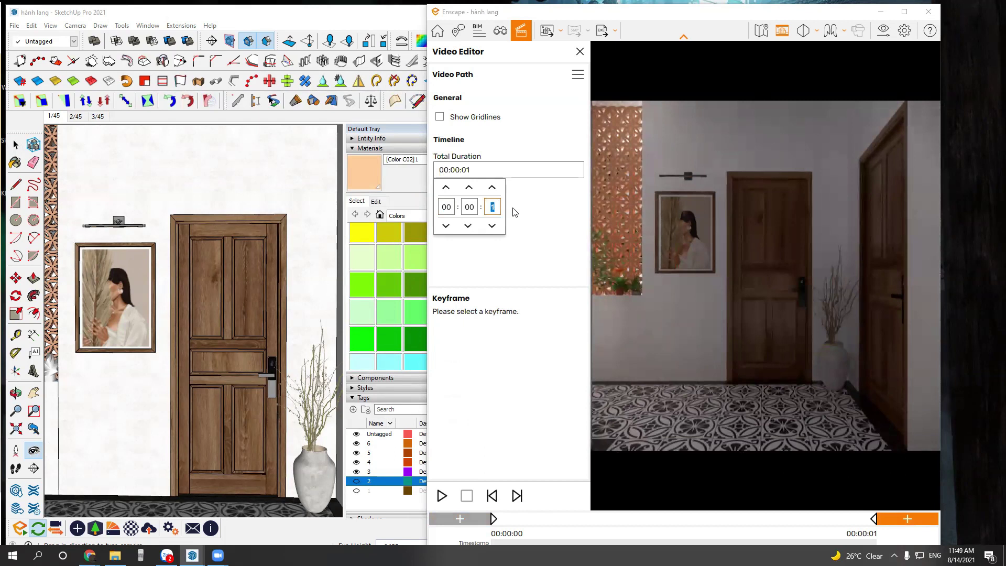
click(576, 214)
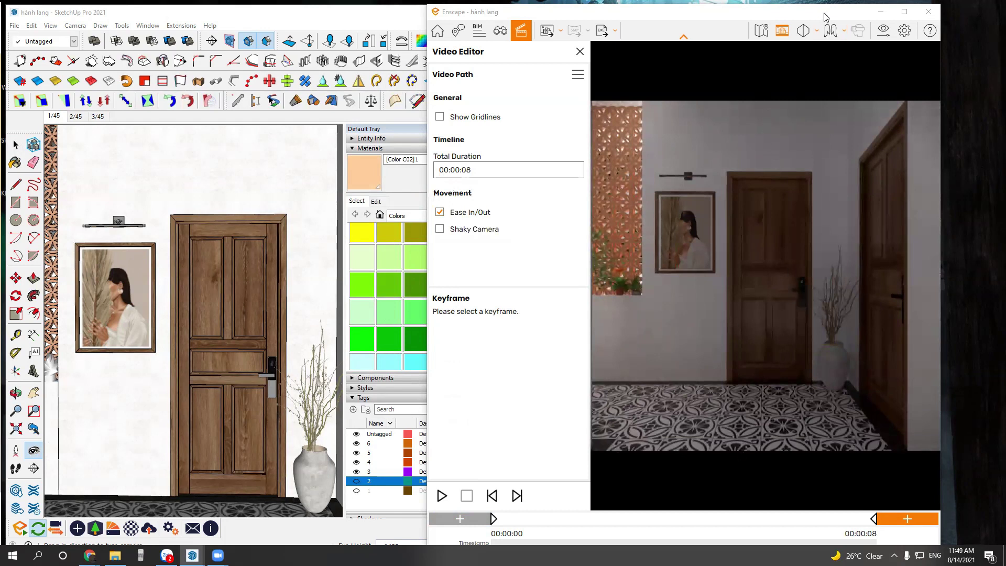
click(904, 11)
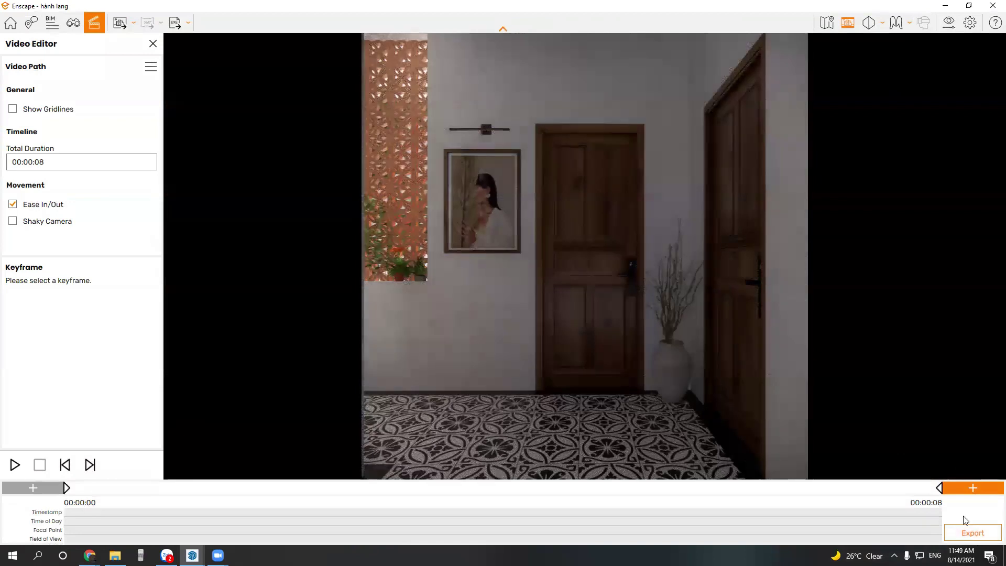
click(14, 465)
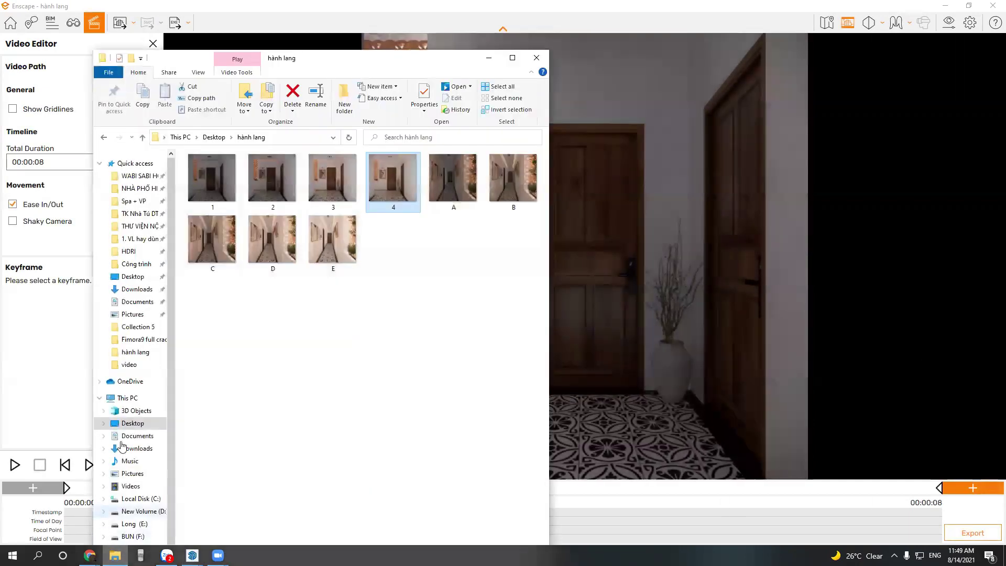
double_click(210, 177)
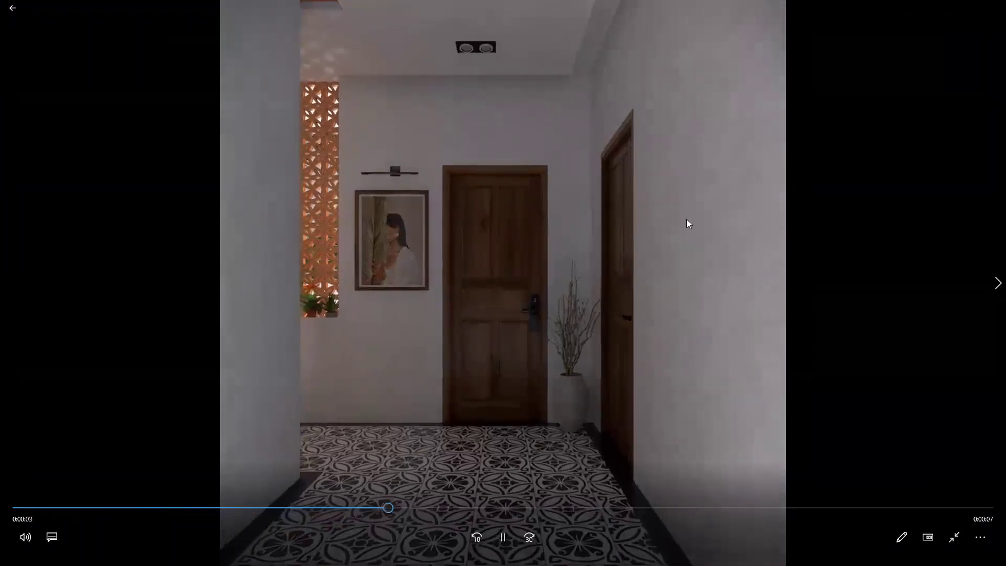
click(954, 537)
click(992, 6)
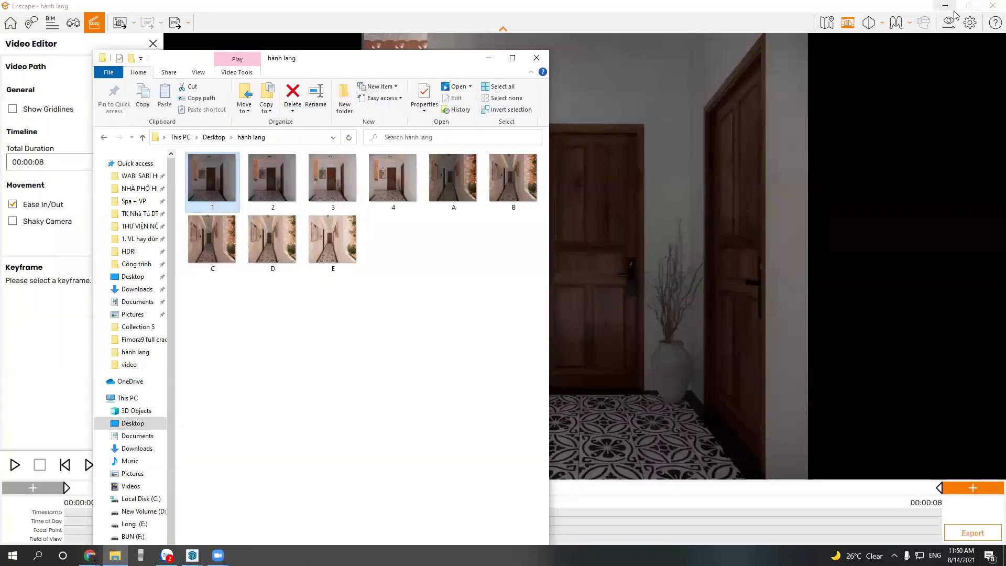
Back in SketchUp, look up and sample the orange ceiling strip's Color C03 material.
click(487, 59)
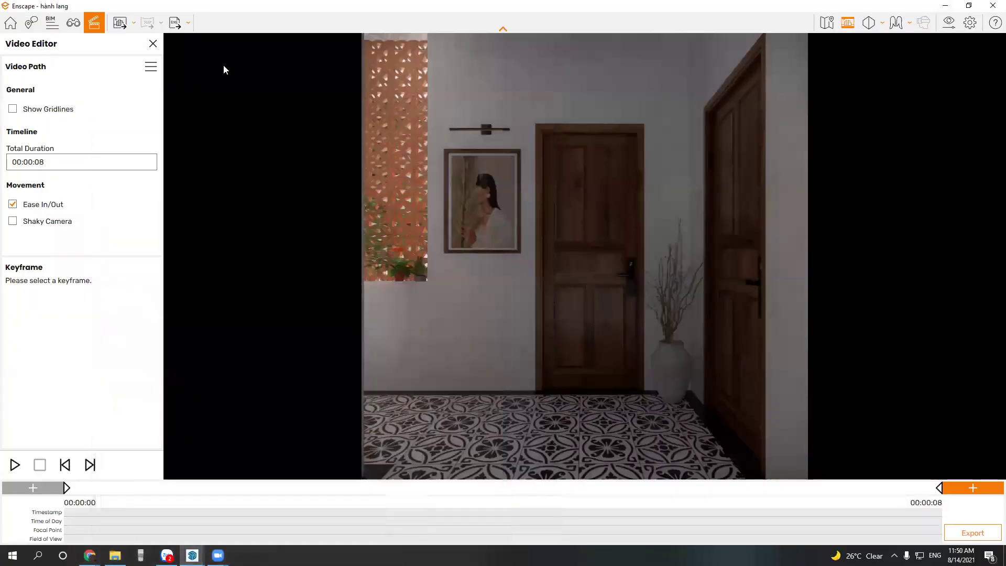
click(968, 5)
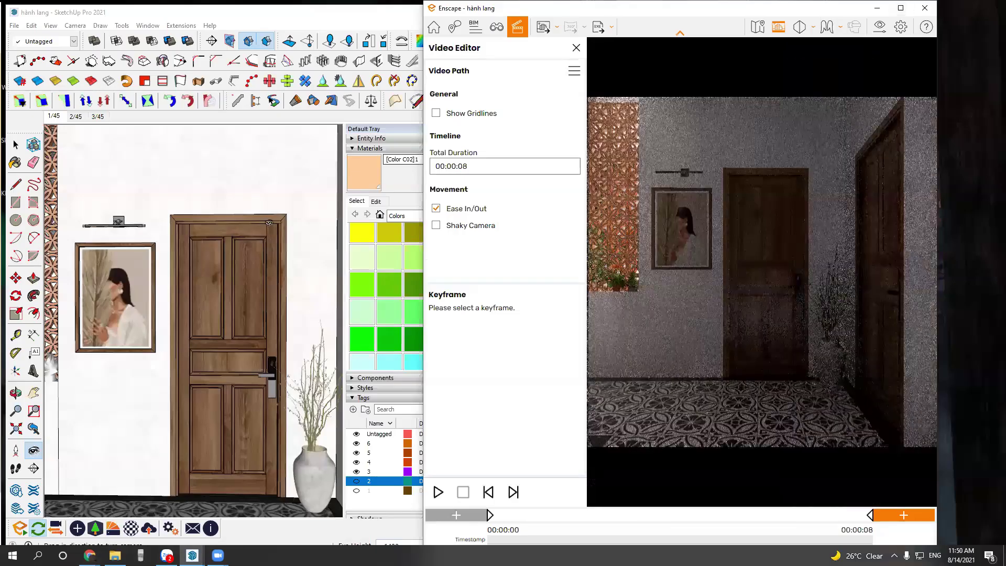
click(201, 343)
drag(219, 301, 133, 184)
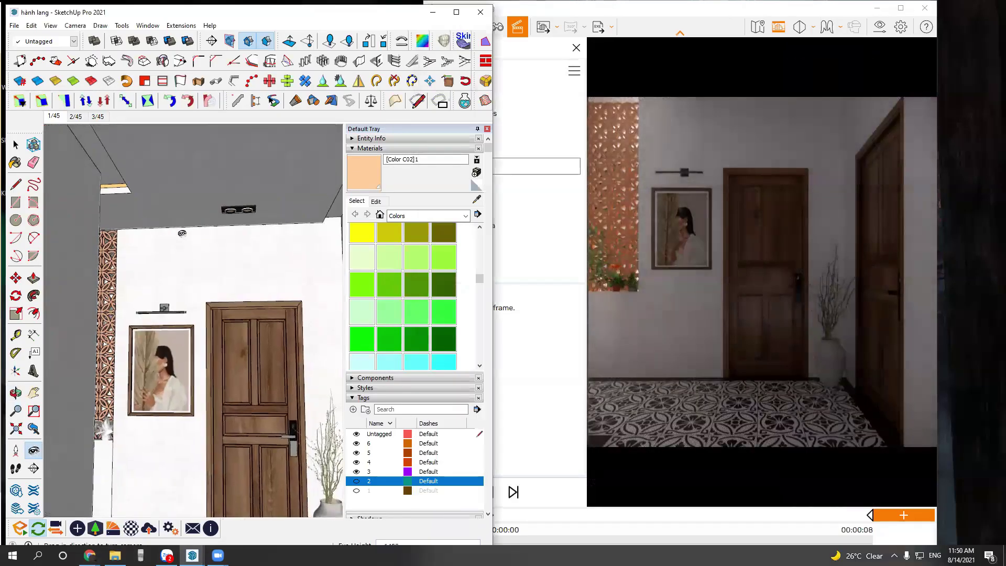
key(b)
alt+click(129, 188)
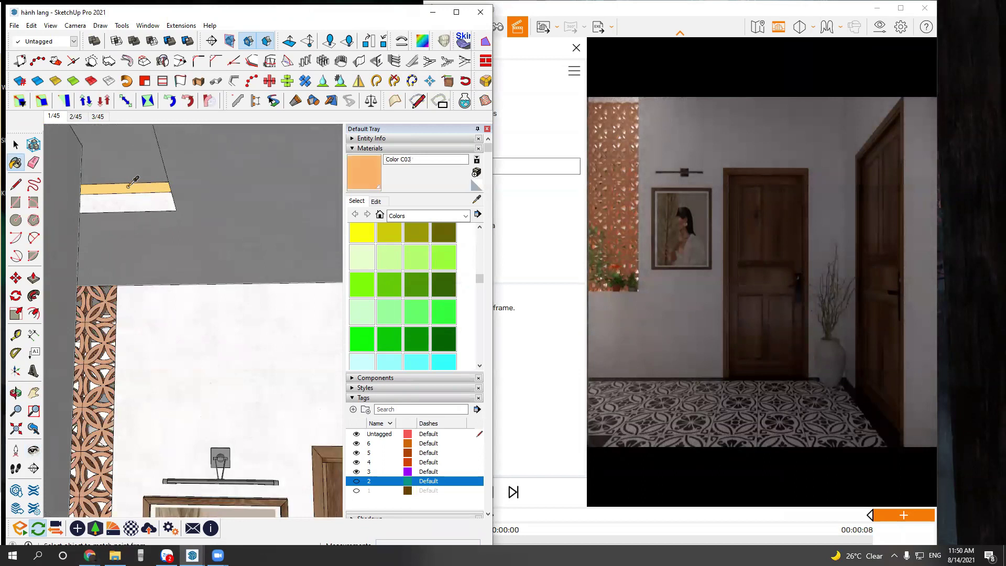
scroll(142, 482, up, 2)
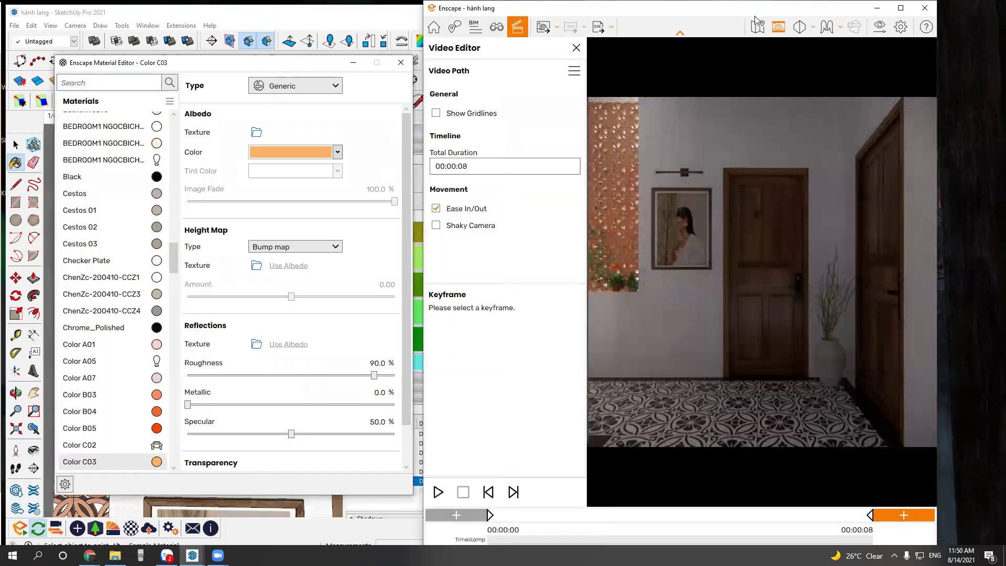
Make Color C03 self-illuminated at 100,000 cd/m² and show the Enscape video editor full screen.
click(489, 516)
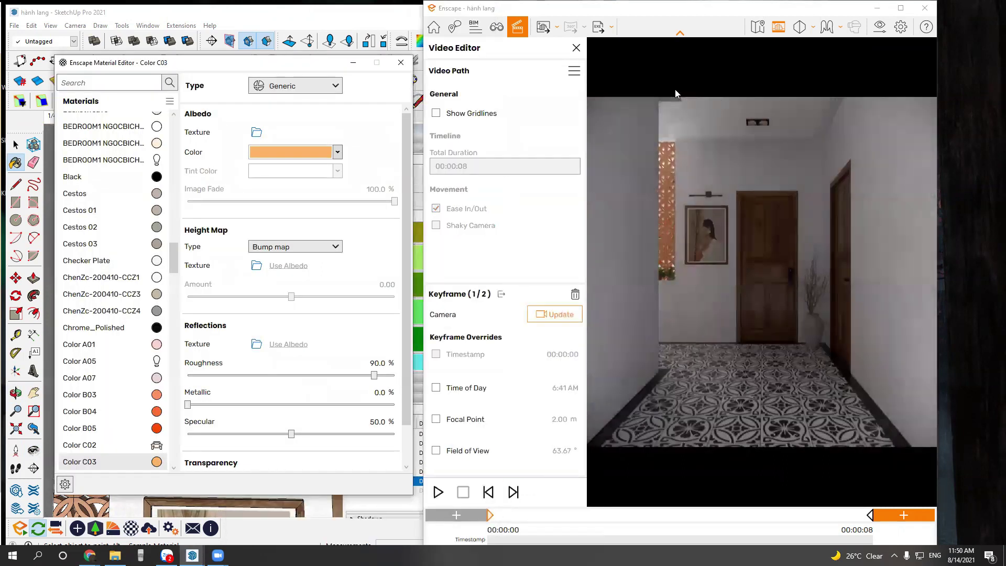
click(309, 86)
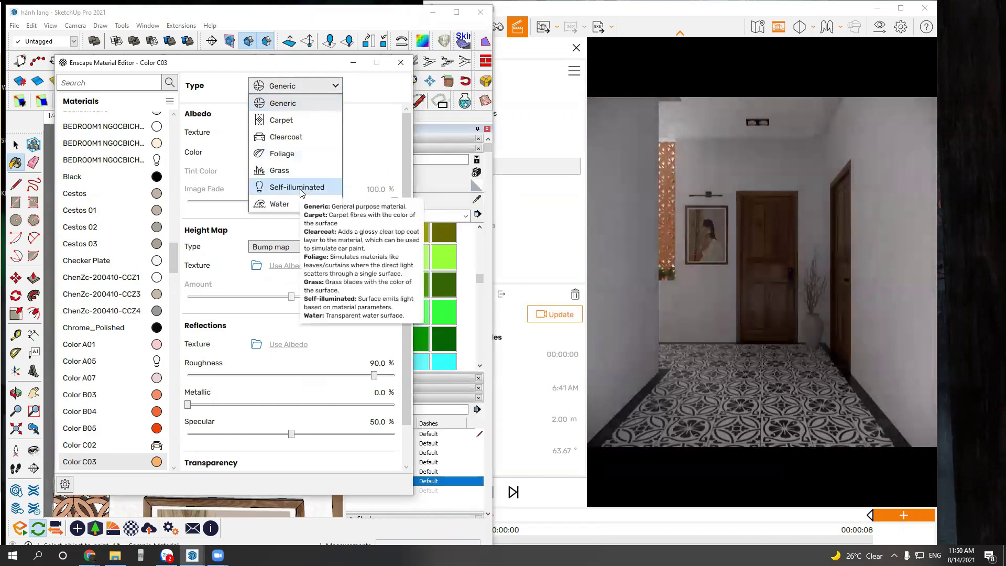
click(297, 187)
drag(291, 142, 399, 142)
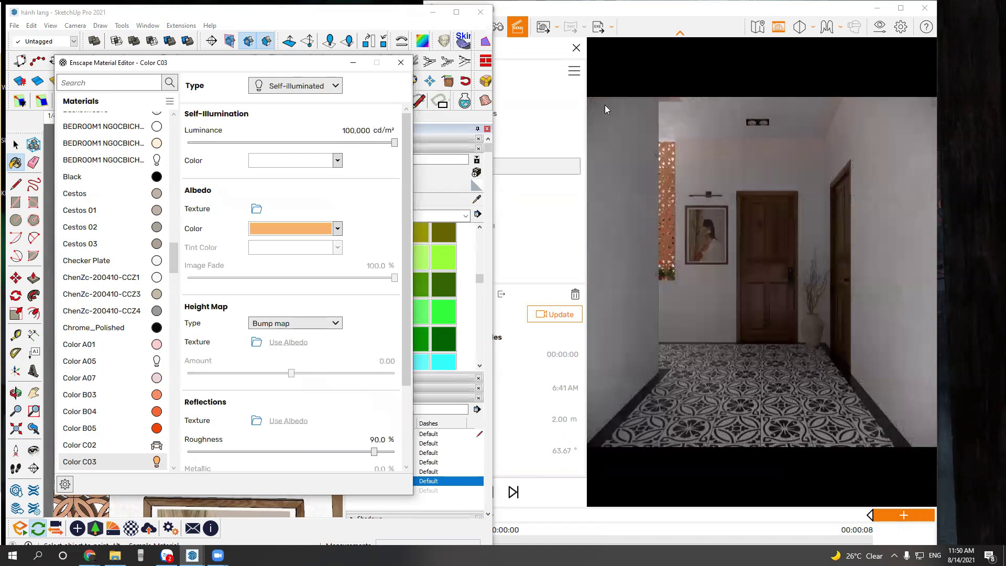
click(401, 62)
click(901, 8)
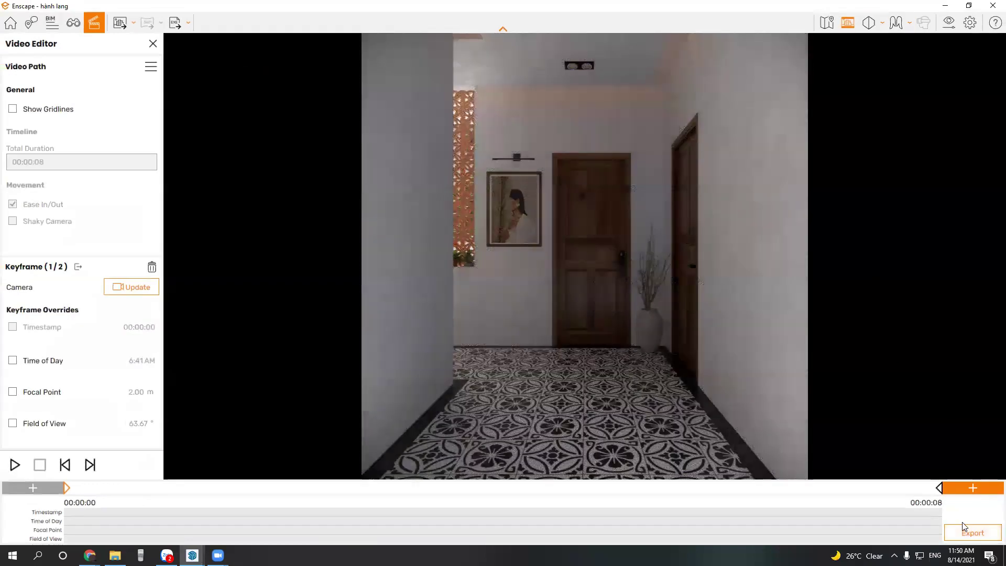
Play rendered hallway clip 2 from the hành lang folder, close it, and return to SketchUp.
click(969, 6)
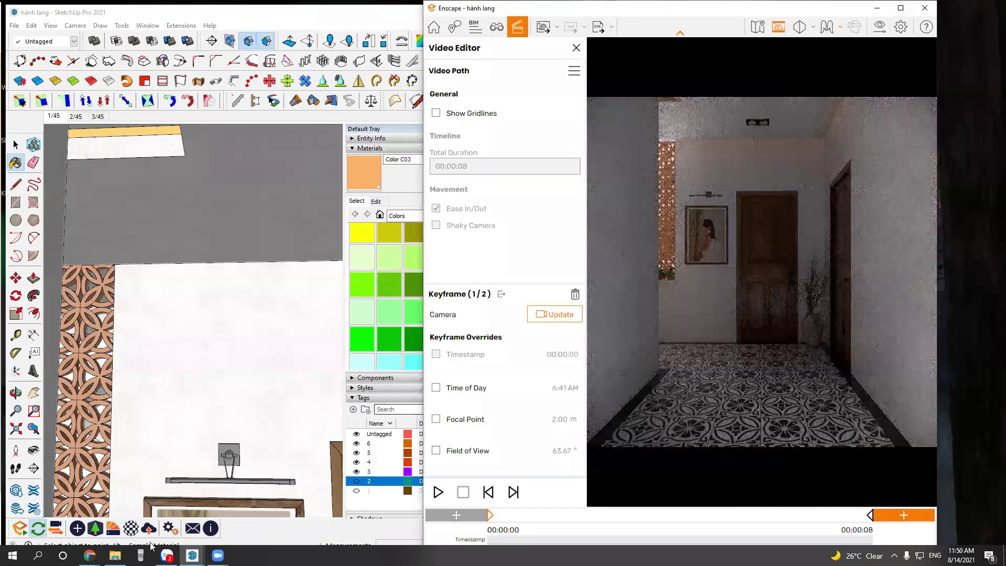
click(115, 555)
double_click(272, 178)
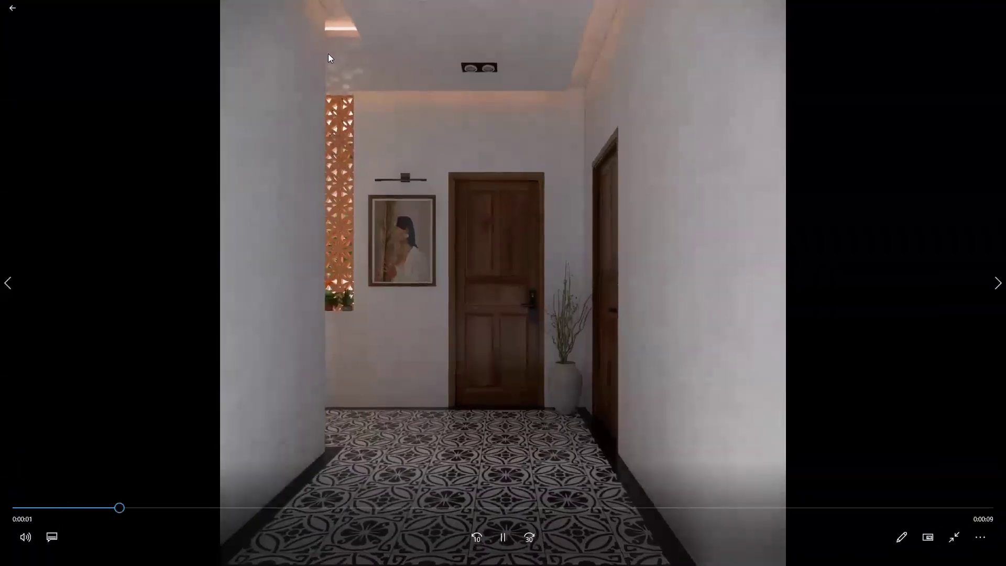
click(957, 543)
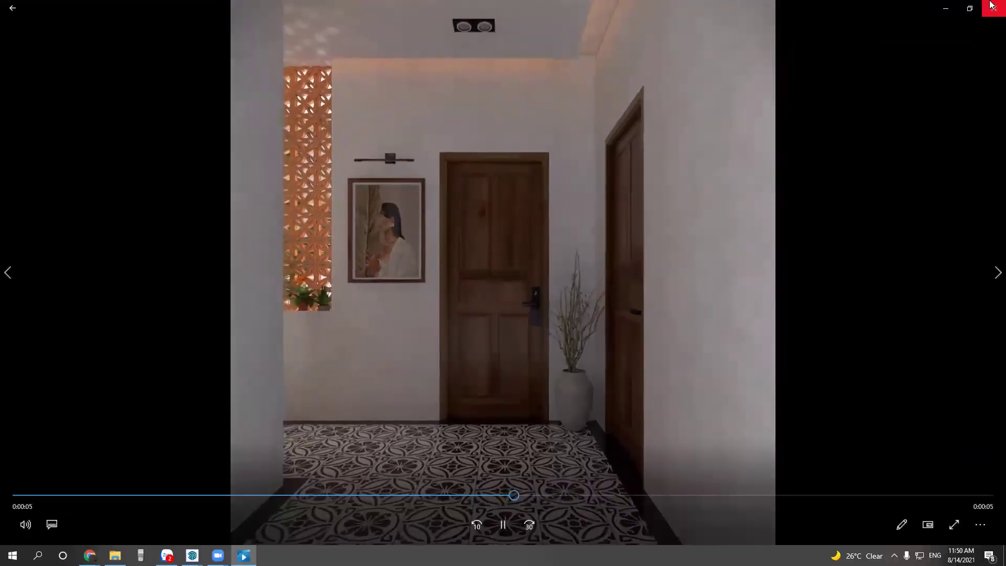
click(993, 7)
click(311, 45)
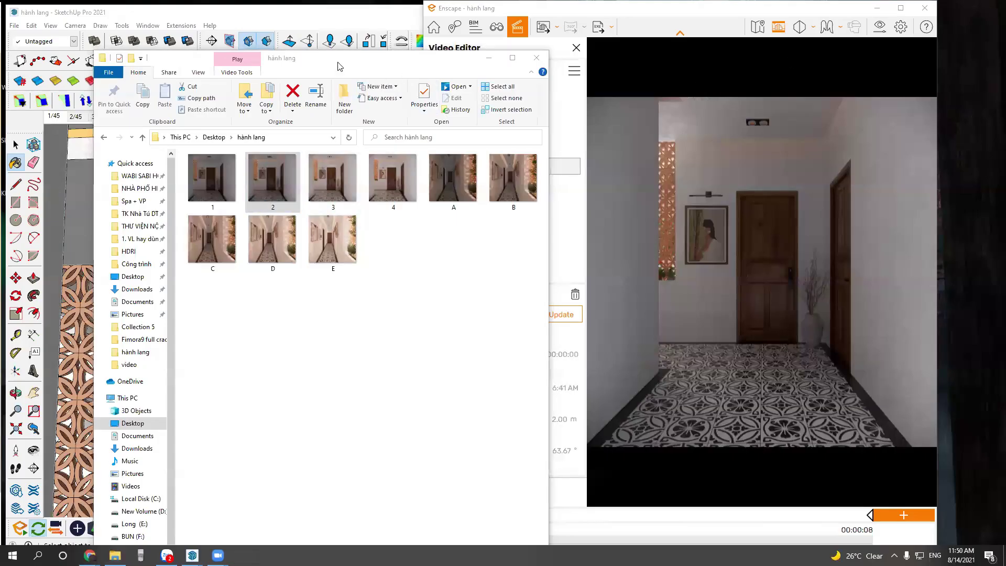
Look up at the ceiling downlight and sample its [Color C02]1 material.
click(36, 450)
drag(220, 399, 240, 305)
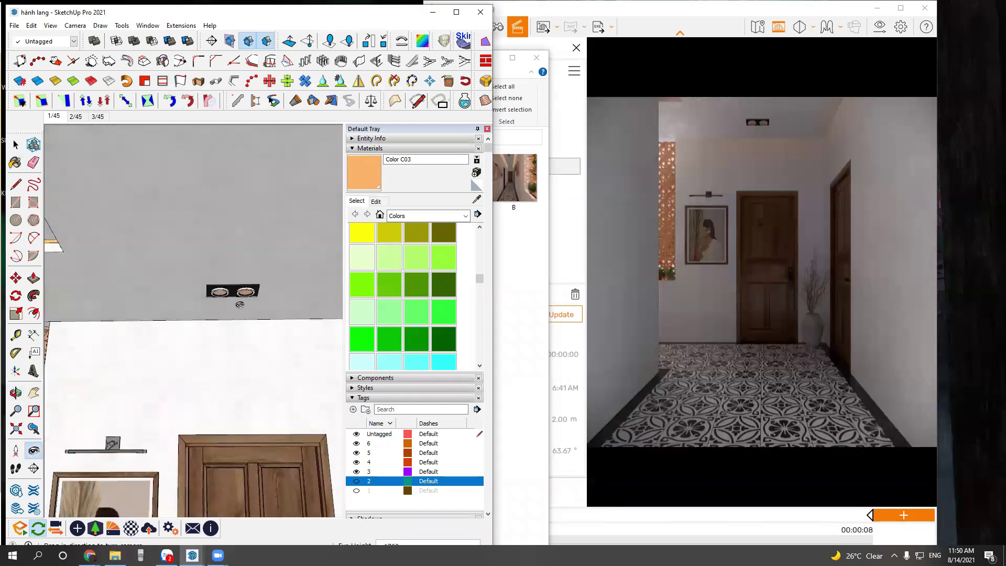
key(b)
scroll(236, 293, up, 3)
scroll(236, 283, up, 2)
alt+click(234, 276)
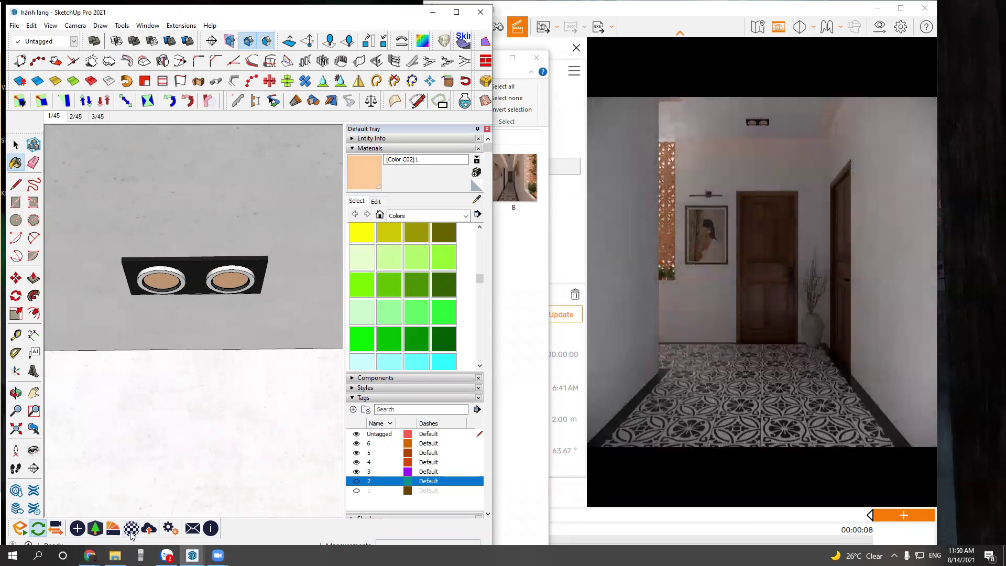
Make [Color C02]1 self-illuminated at 100,000 cd/m² and show the tag 2 light cones.
click(131, 529)
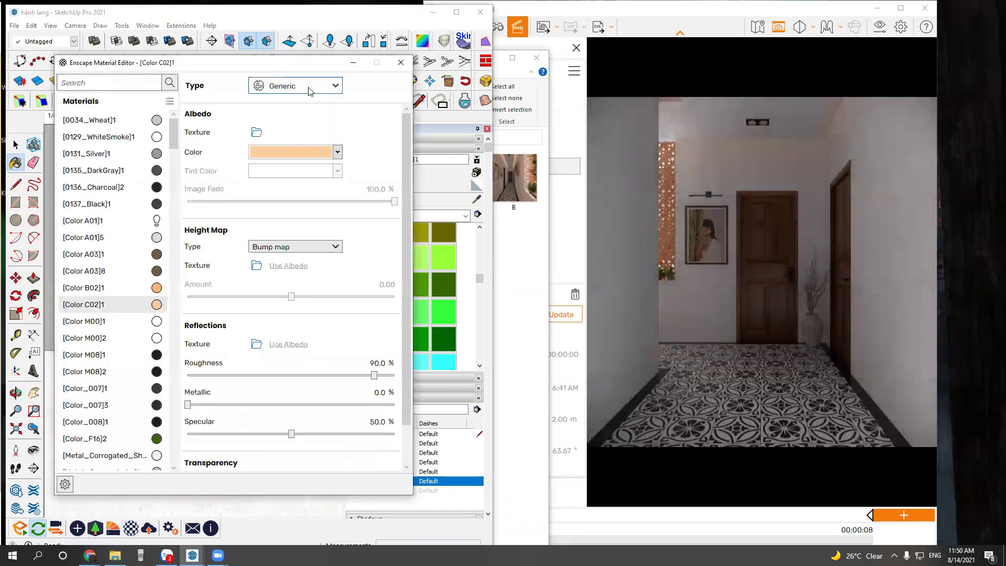
click(304, 85)
click(301, 187)
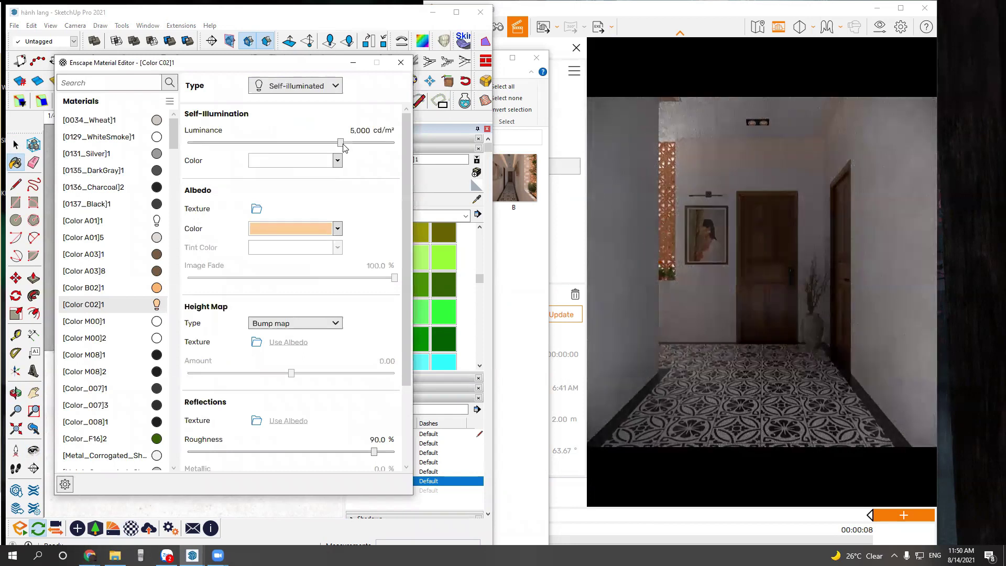
drag(404, 146, 785, 149)
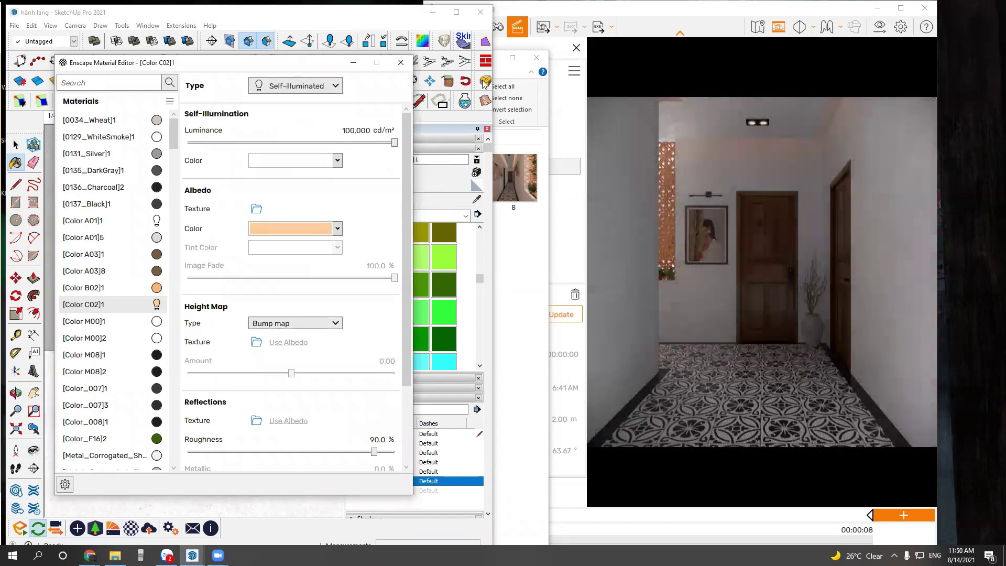
click(401, 63)
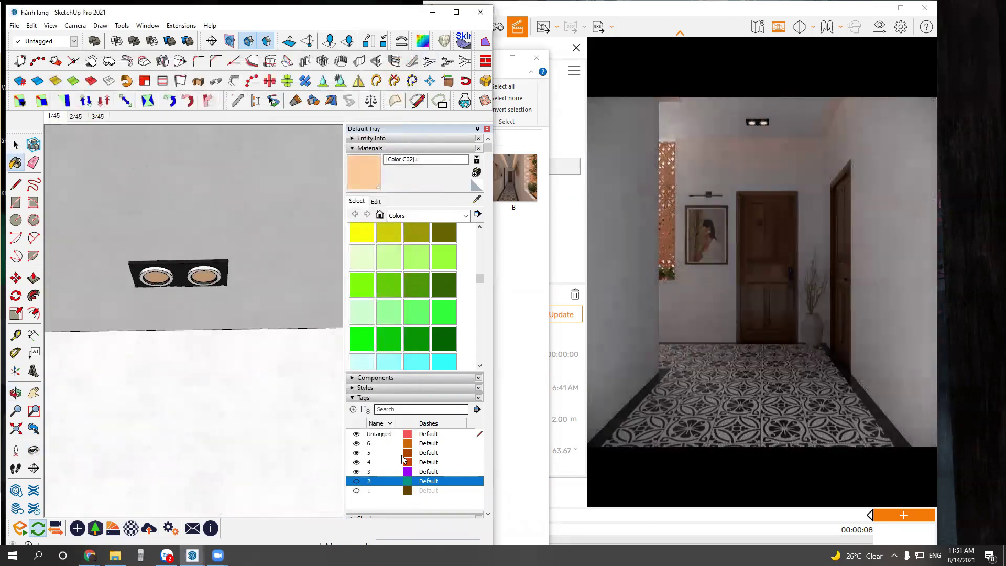
click(356, 481)
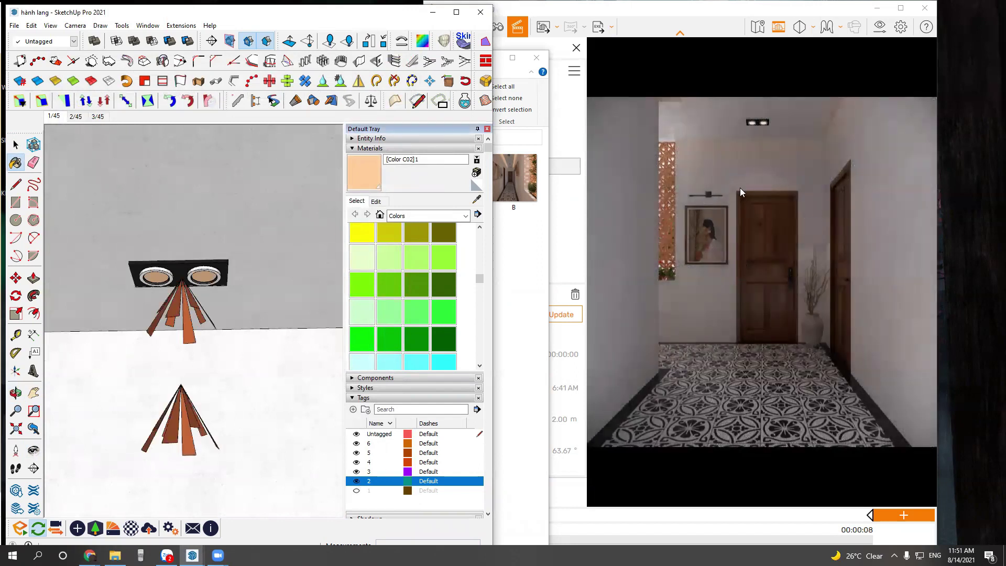
Raise the Enscape exposure to 2% and show the video editor full screen.
click(876, 34)
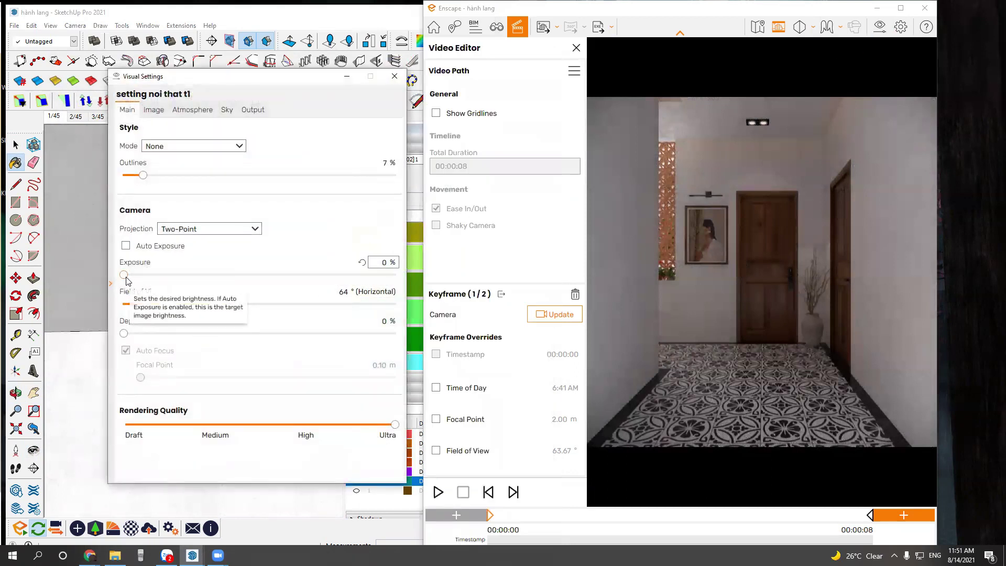
click(128, 275)
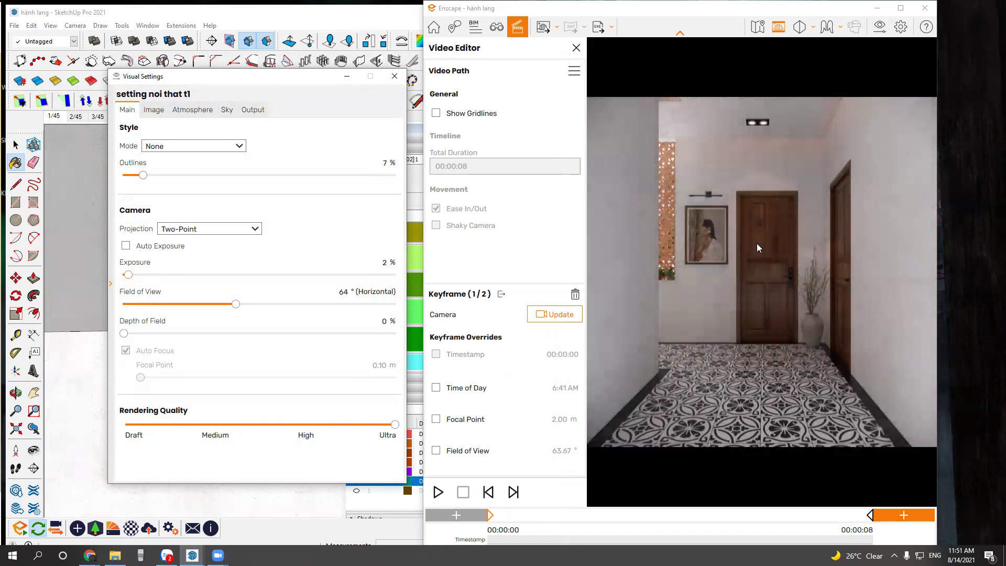
click(394, 79)
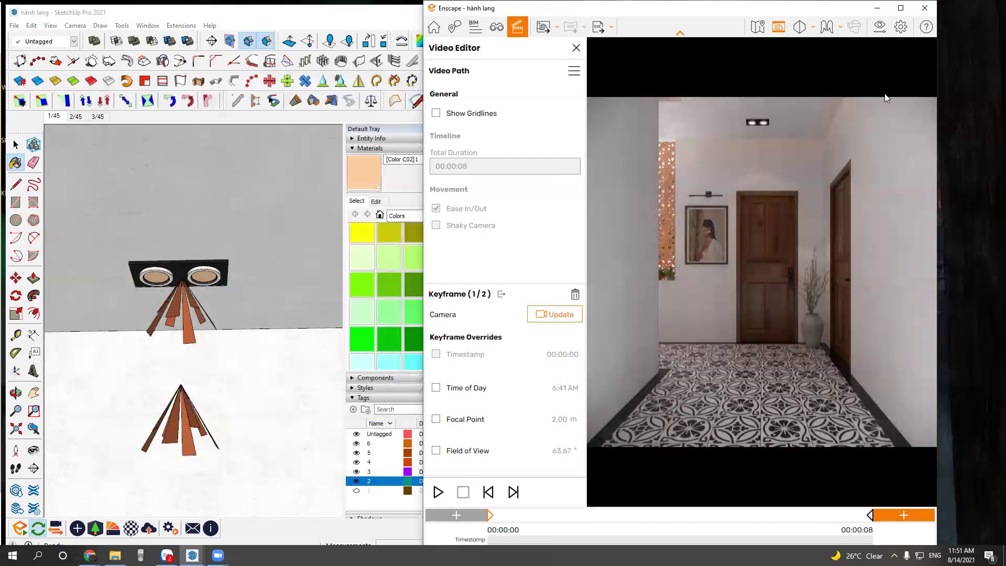
click(901, 8)
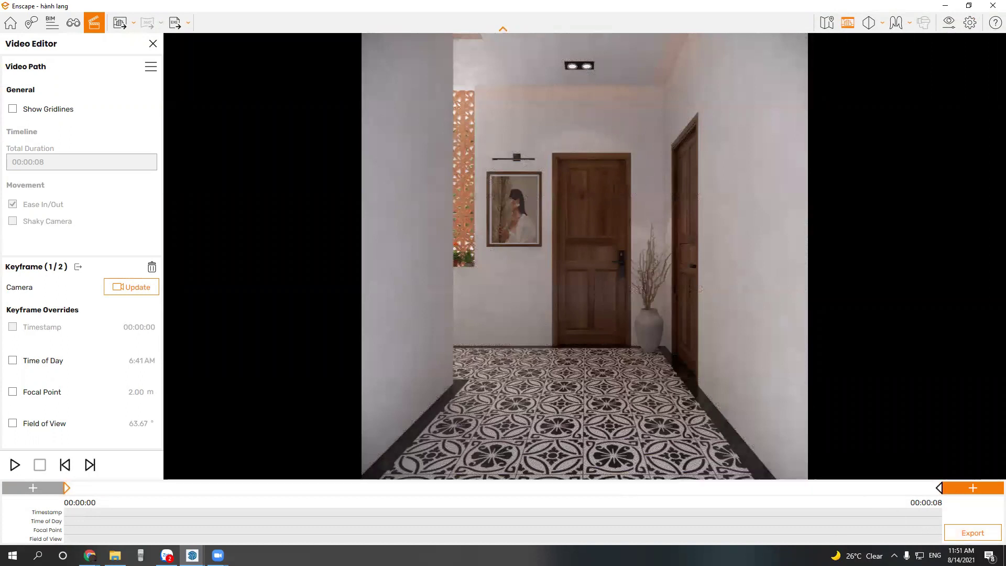
Play rendered hallway clip 3 from the hành lang folder, then minimize the folder window.
click(115, 555)
click(323, 182)
double_click(323, 181)
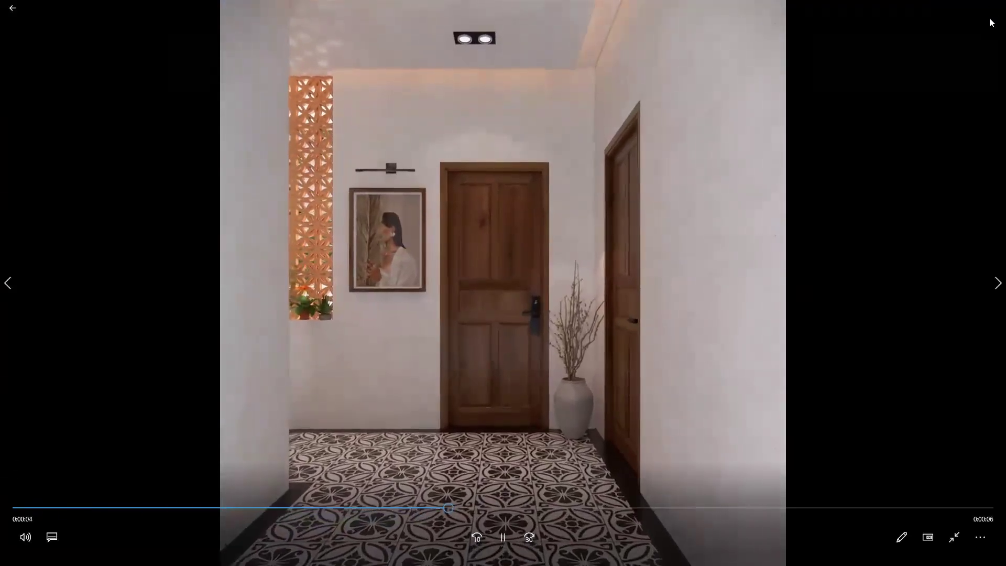
click(954, 537)
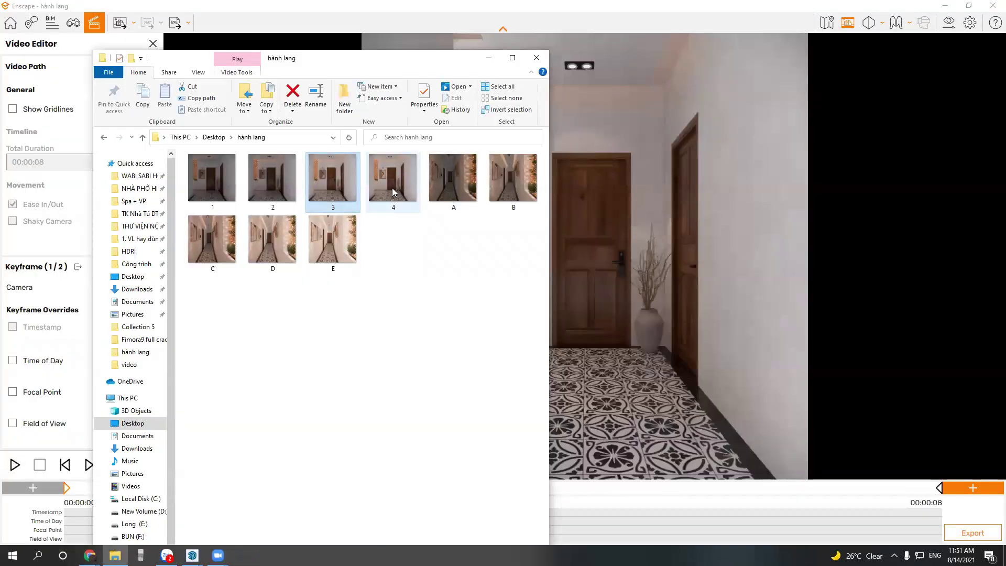
click(489, 58)
Turn the SketchUp view toward the wall lamp and sample its [Color B02]1 material.
click(971, 6)
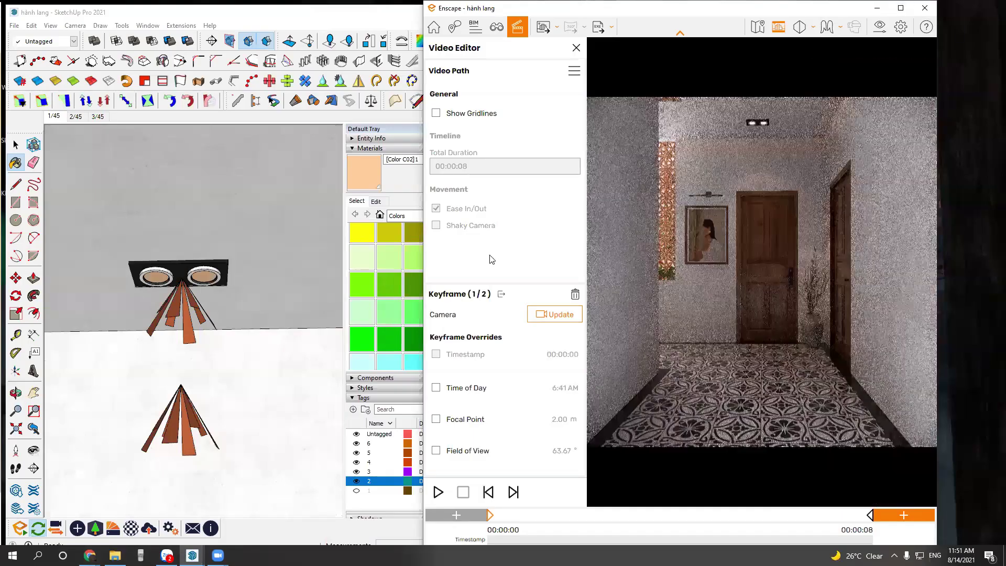
click(226, 197)
middle_drag(226, 197, 173, 204)
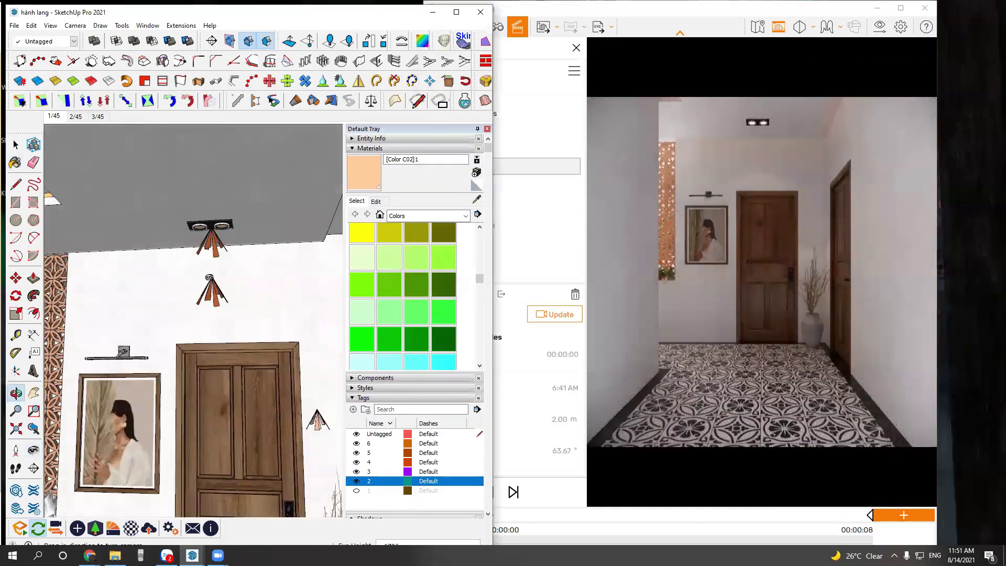
scroll(168, 204, up, 5)
key(space)
scroll(164, 204, up, 3)
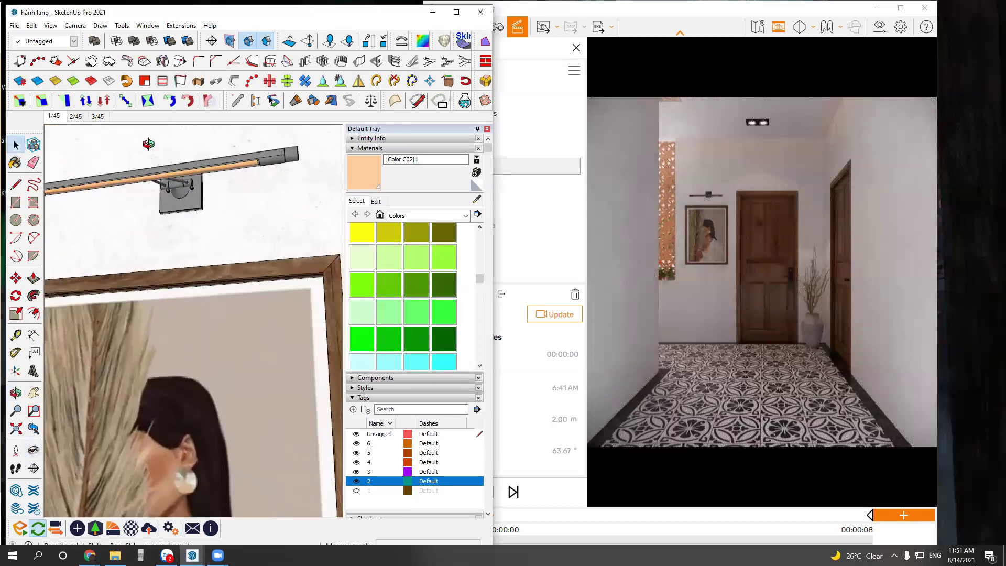
scroll(167, 194, up, 3)
key(b)
scroll(178, 178, up, 2)
alt+click(182, 171)
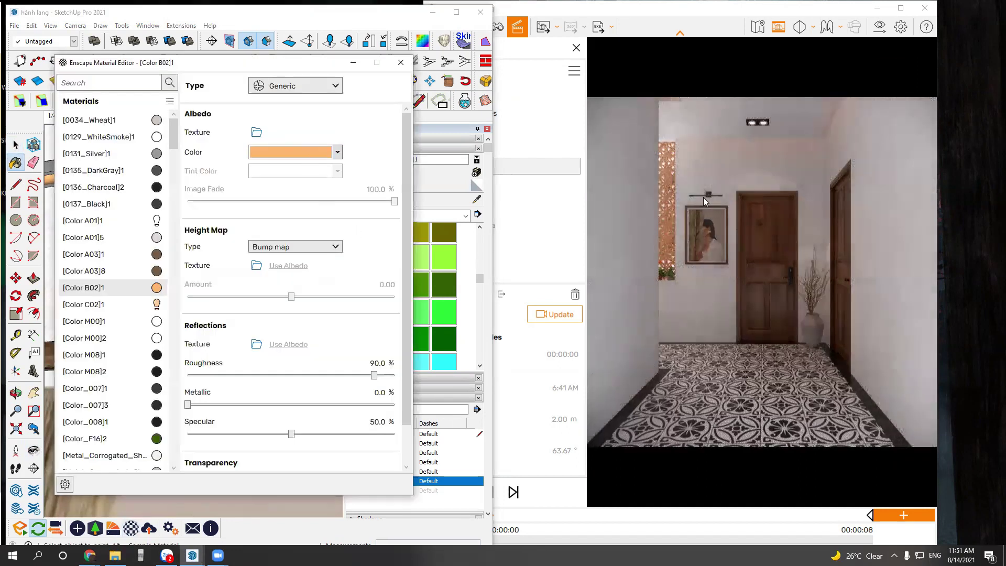
Make [Color B02]1 self-illuminated at 100,000 cd/m² and collapse the materials list.
click(296, 85)
click(294, 185)
drag(337, 149, 398, 144)
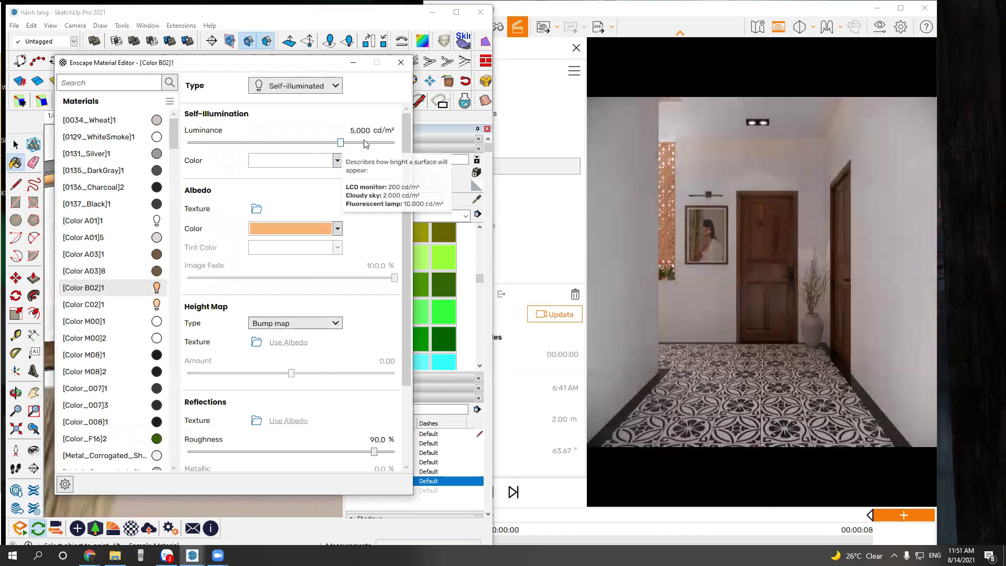
click(401, 62)
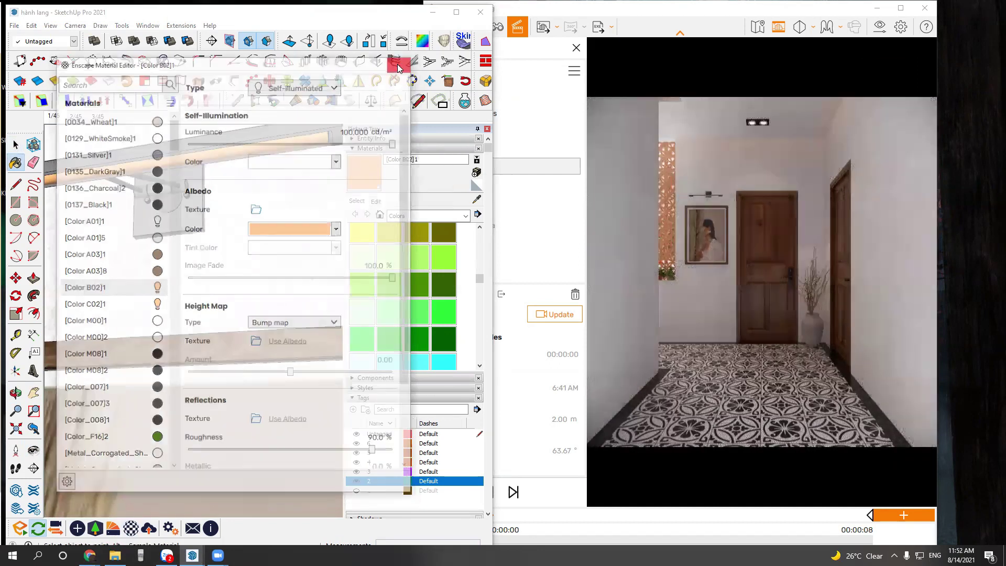
scroll(161, 270, down, 2)
scroll(211, 306, down, 2)
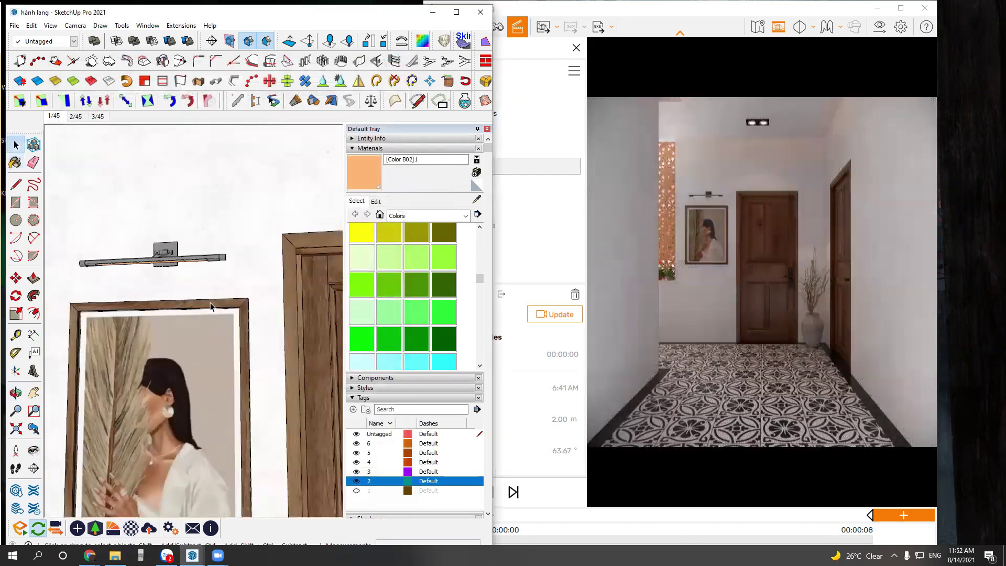
click(365, 149)
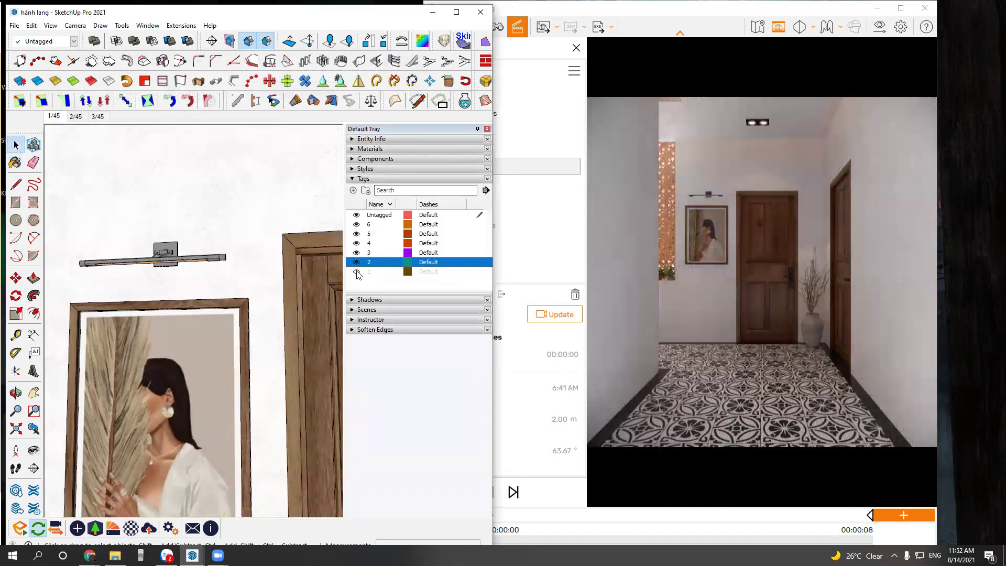
Show the tag 1 light cones, set Enscape exposure to 3%, and maximize the video editor.
click(356, 272)
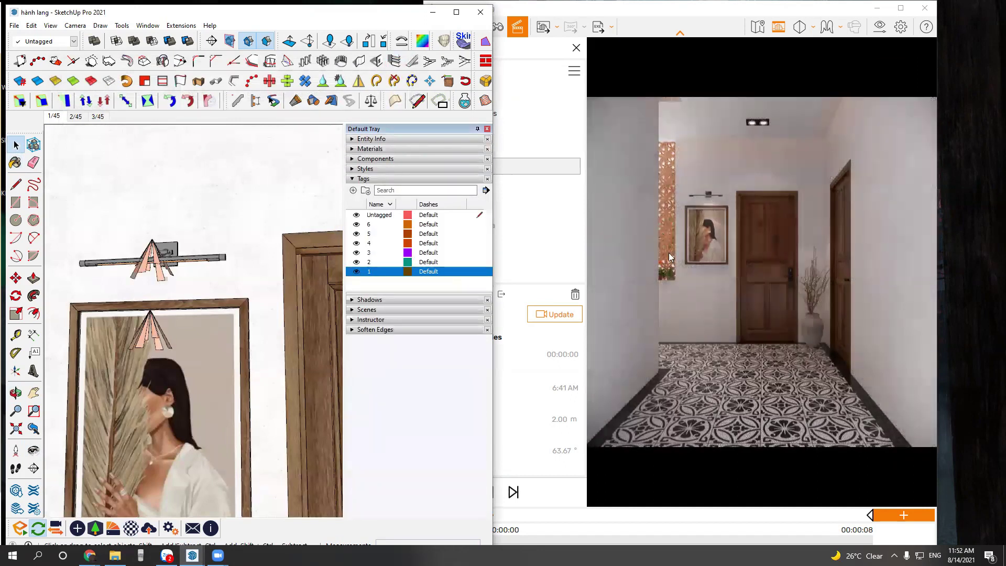
click(901, 27)
drag(131, 274, 132, 273)
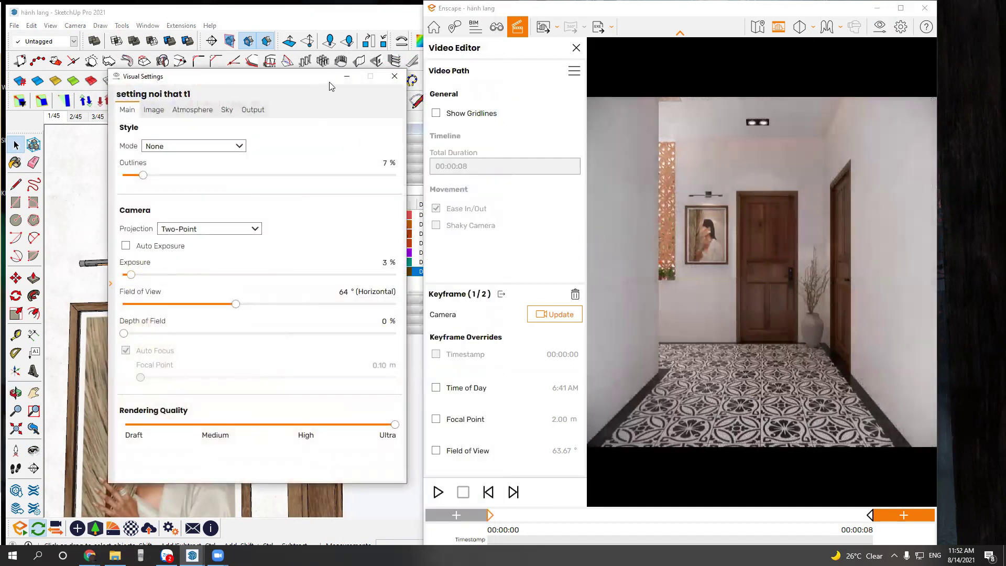
click(395, 77)
click(901, 8)
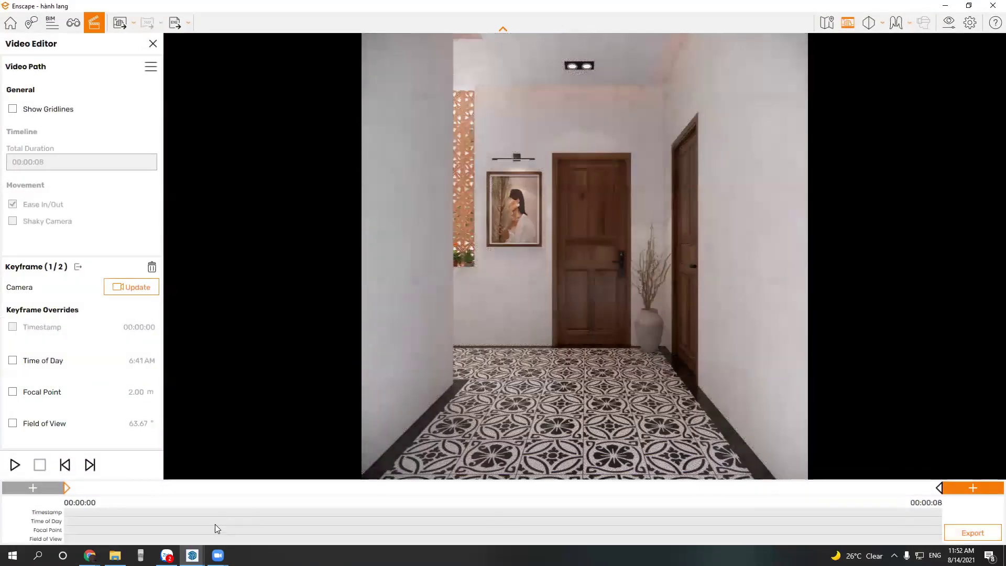
Play rendered hallway clip 4 from the hành lang folder and close the player.
click(115, 555)
double_click(377, 180)
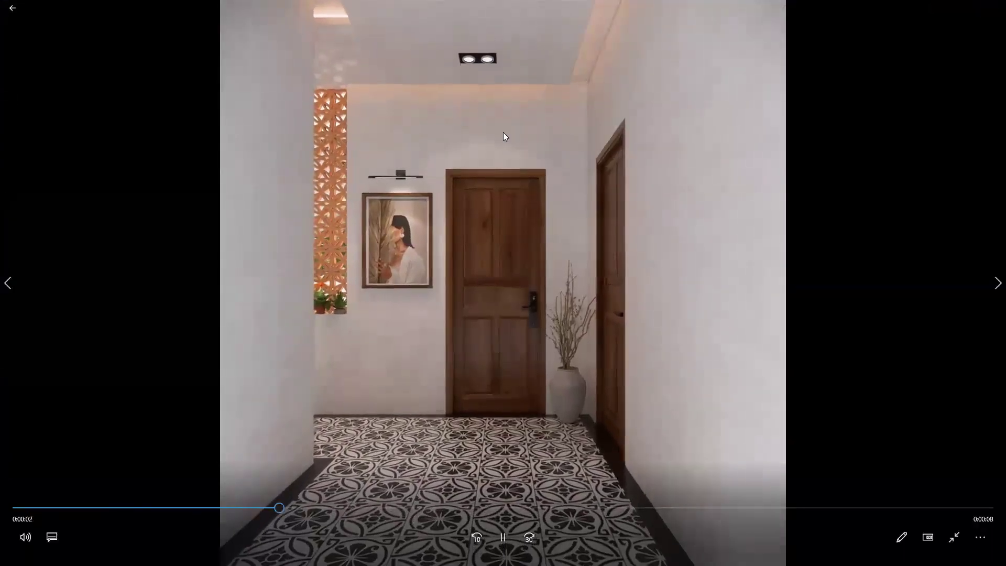
click(953, 543)
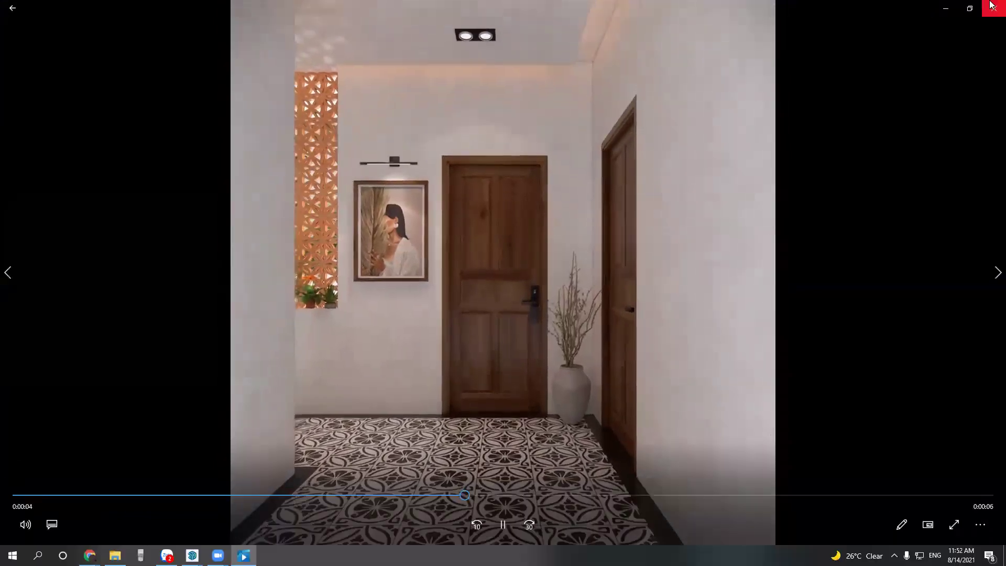
click(994, 5)
click(993, 6)
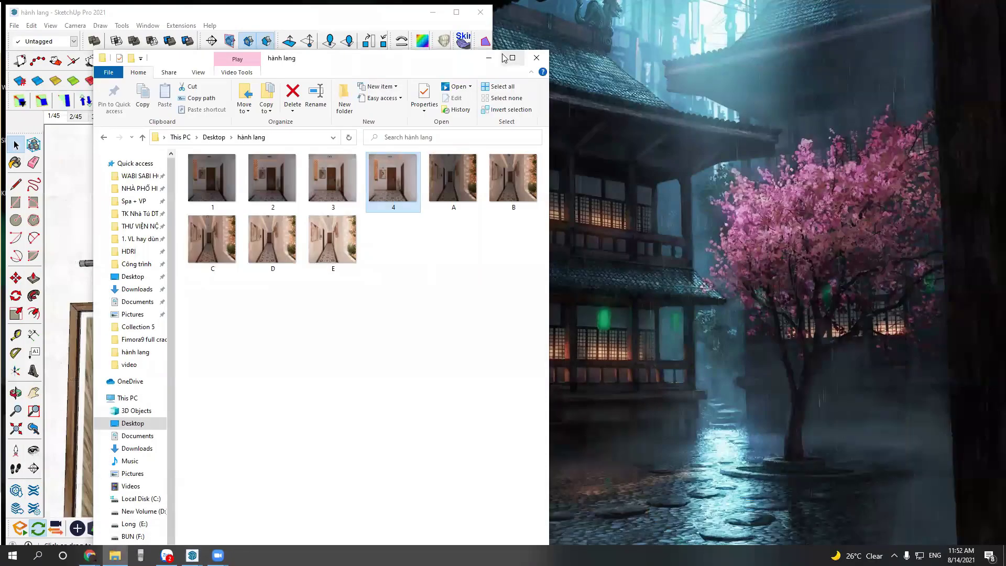
Close the folder window and minimize SketchUp to reveal the bare desktop.
click(489, 58)
drag(170, 17, 171, 155)
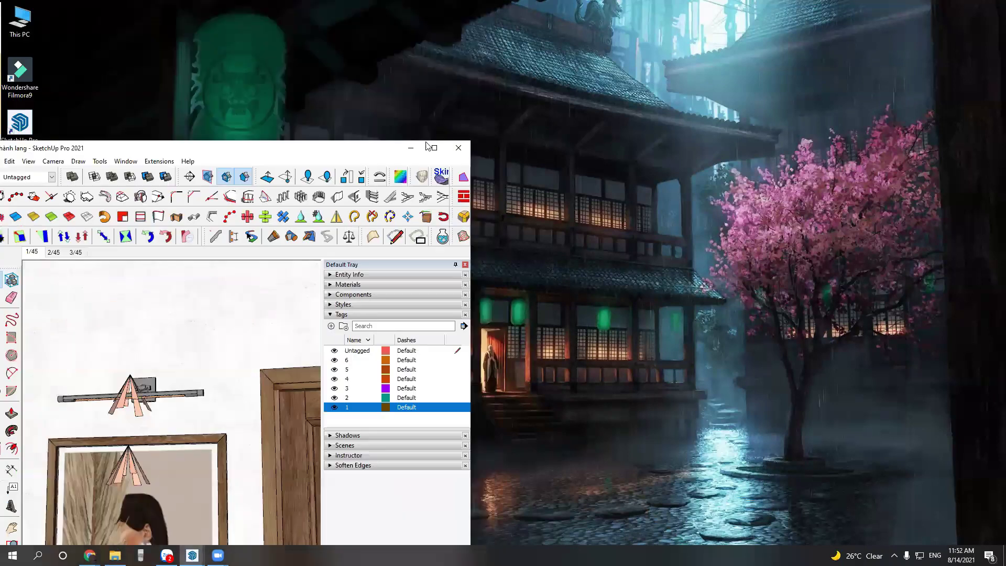
click(412, 147)
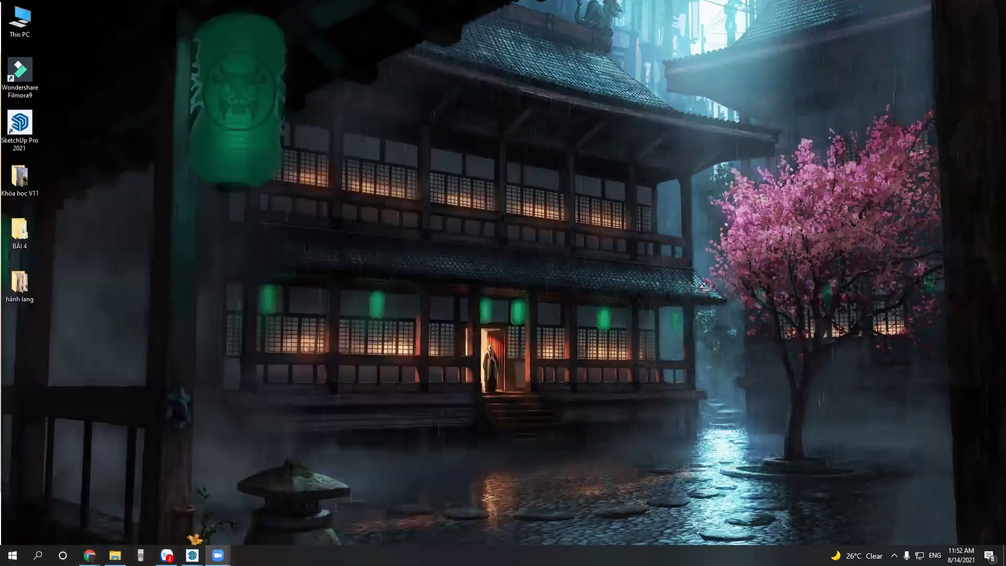
Launch Filmora9 from its desktop shortcut and start a new project.
click(22, 97)
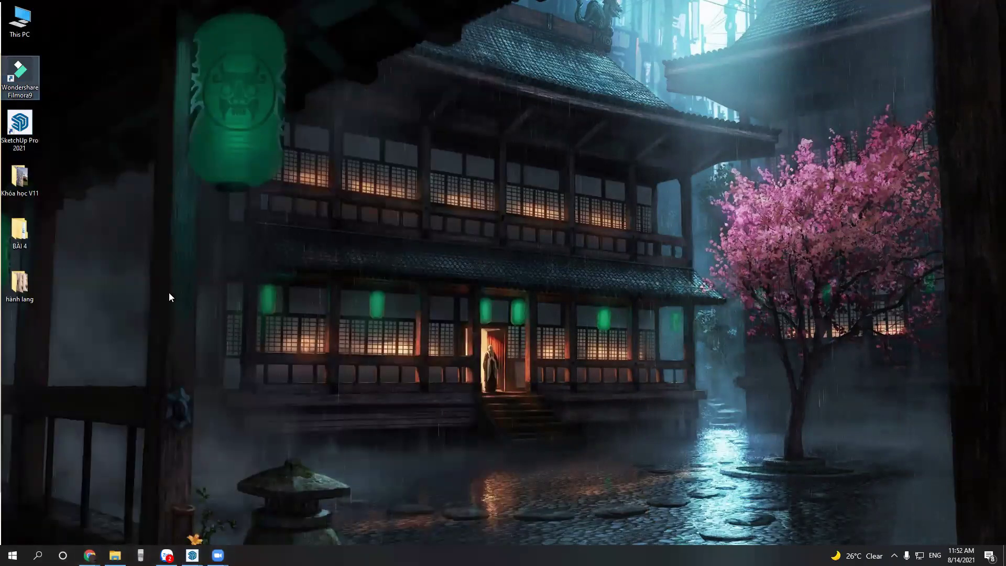
key(Return)
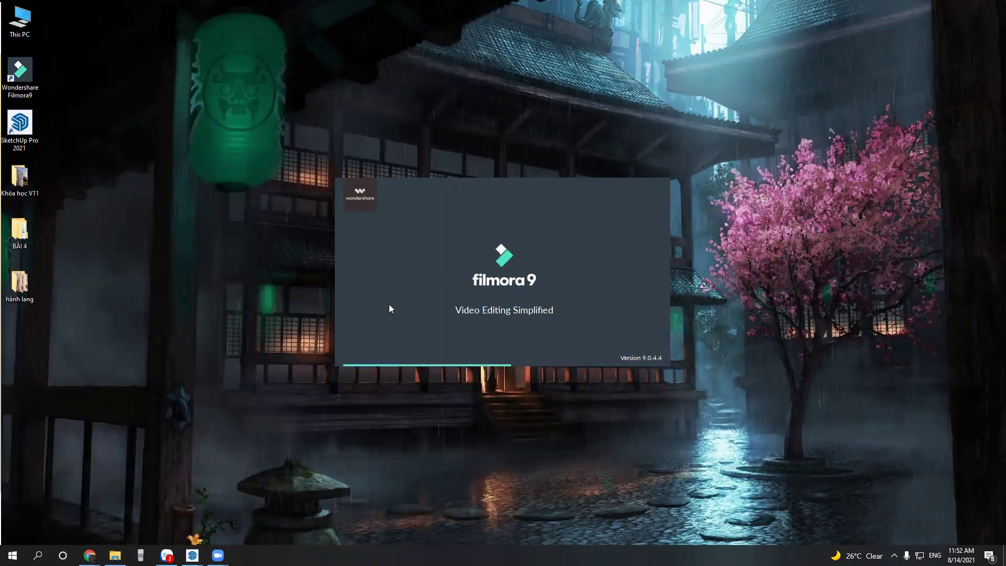
click(347, 284)
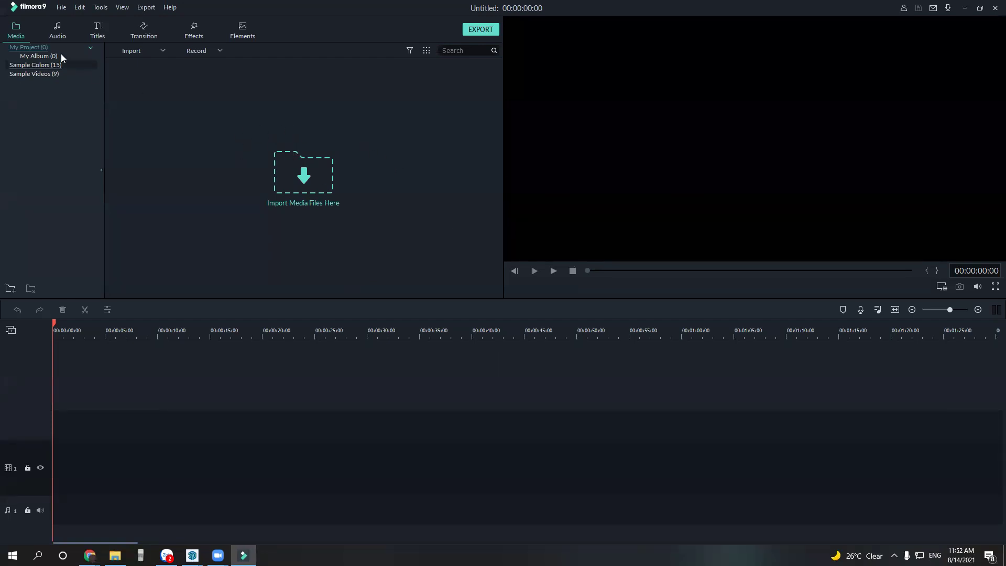
Import hallway clips 1–4 from Desktop > hành lang into the Filmora9 media library.
click(307, 180)
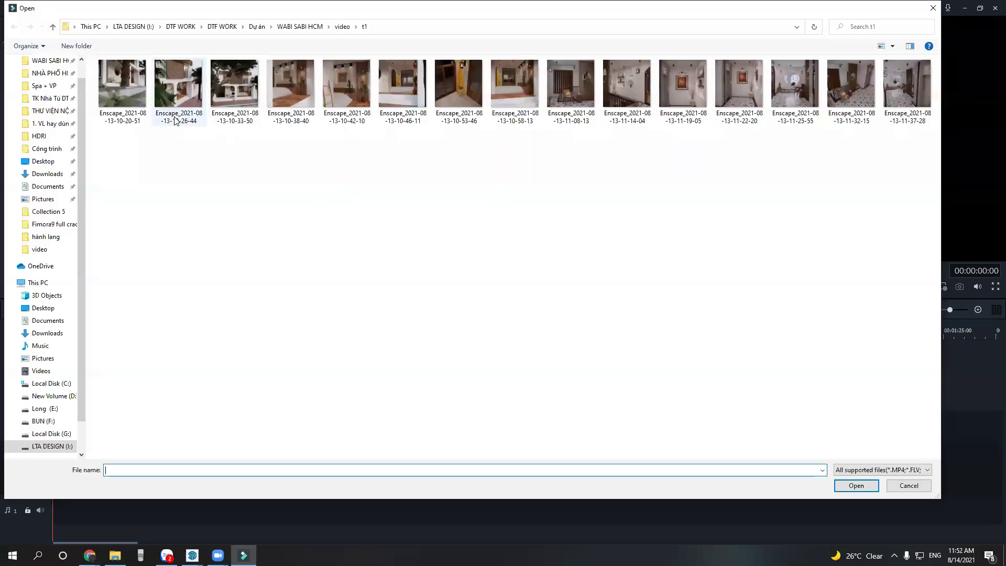
scroll(54, 178, up, 1)
click(52, 181)
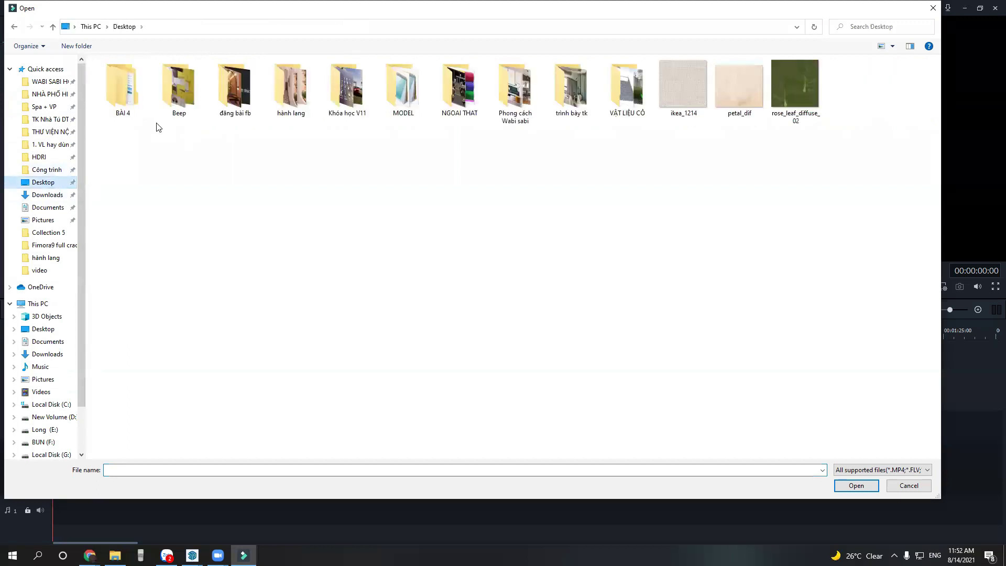
double_click(125, 87)
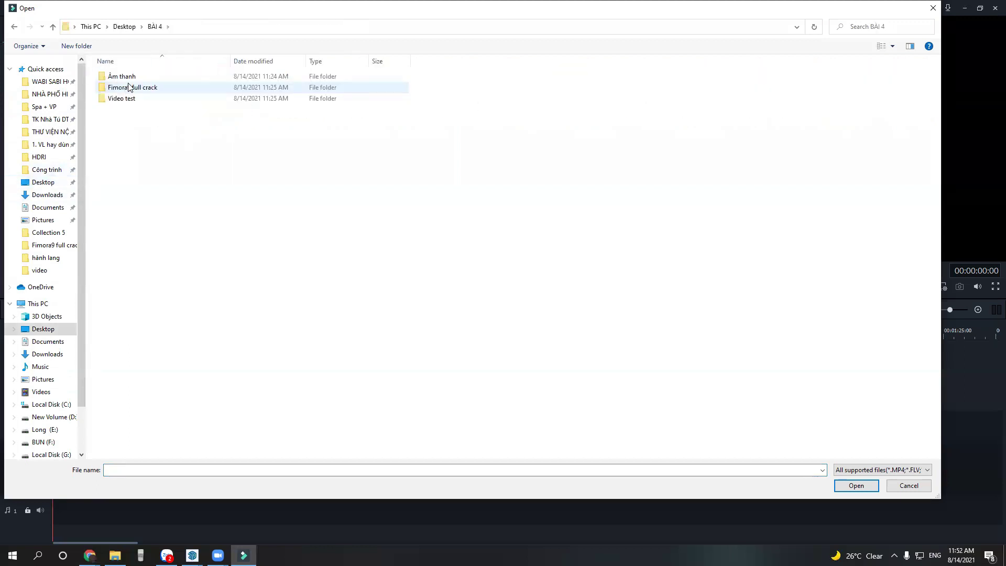
click(53, 26)
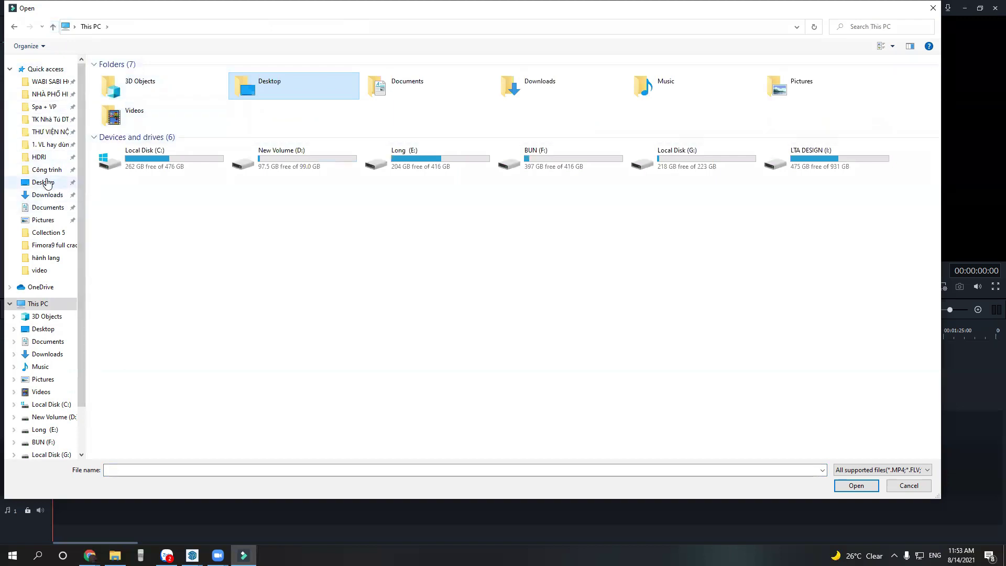
click(43, 181)
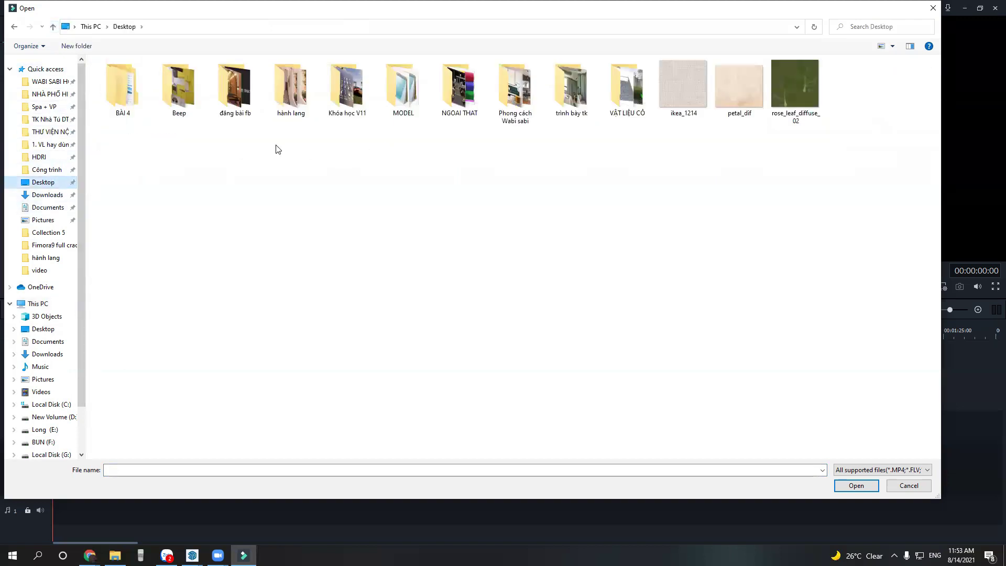
double_click(291, 87)
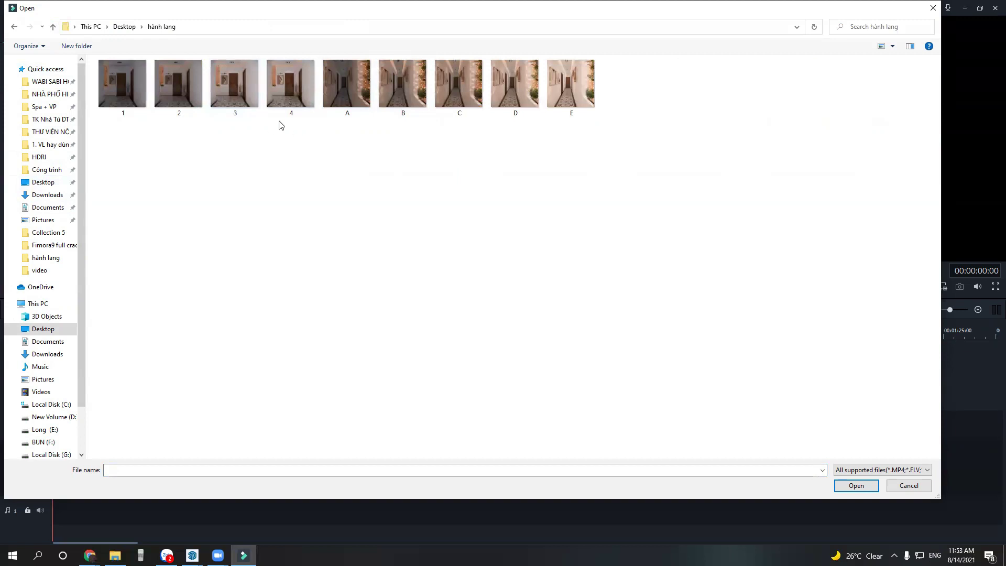
drag(287, 128, 125, 82)
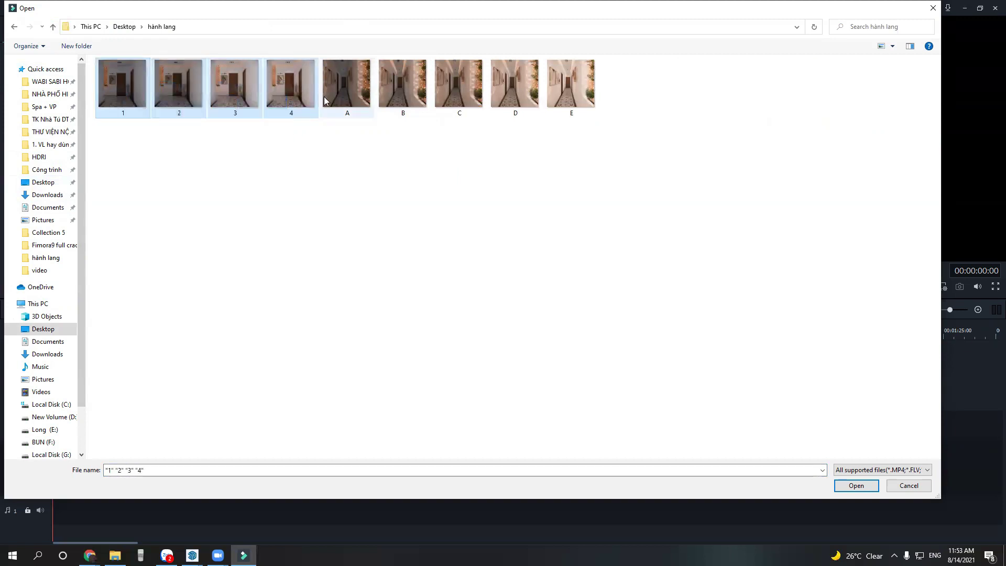
click(854, 485)
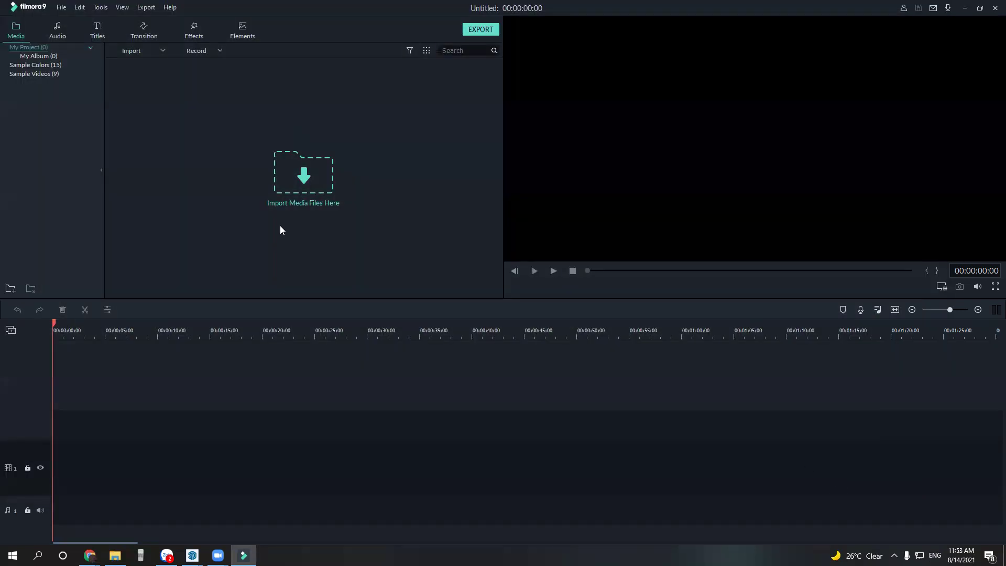
mouse_move(153, 92)
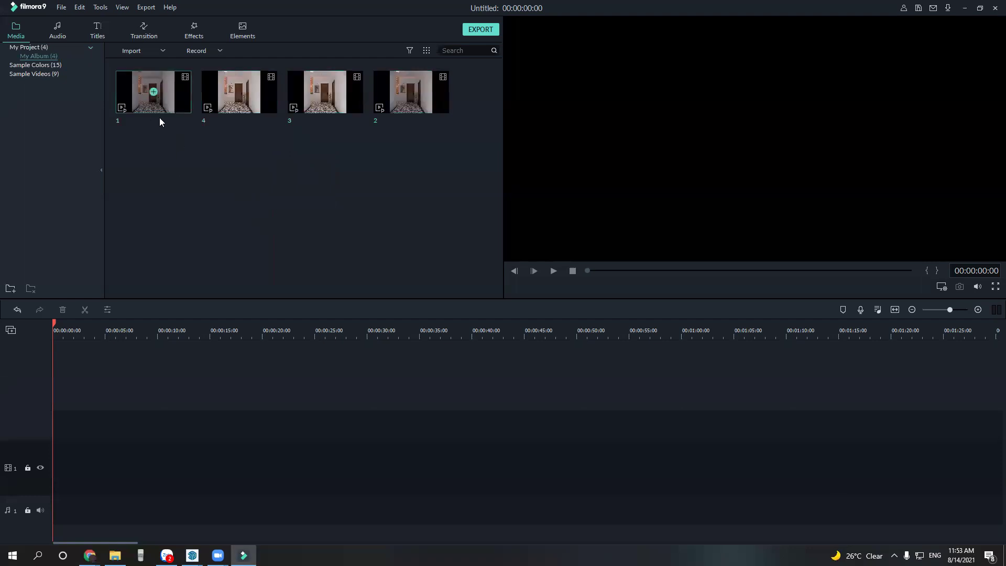
Add clip 1 to the timeline, keep the existing project settings, and move it to a second track.
mouse_move(171, 93)
mouse_down()
mouse_move(105, 437)
mouse_move(53, 467)
mouse_up()
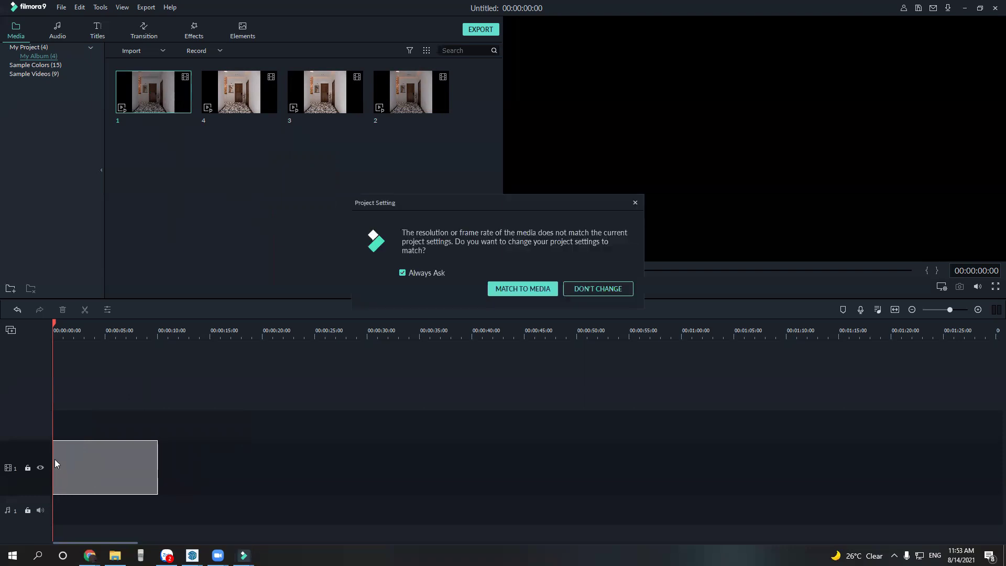
click(599, 290)
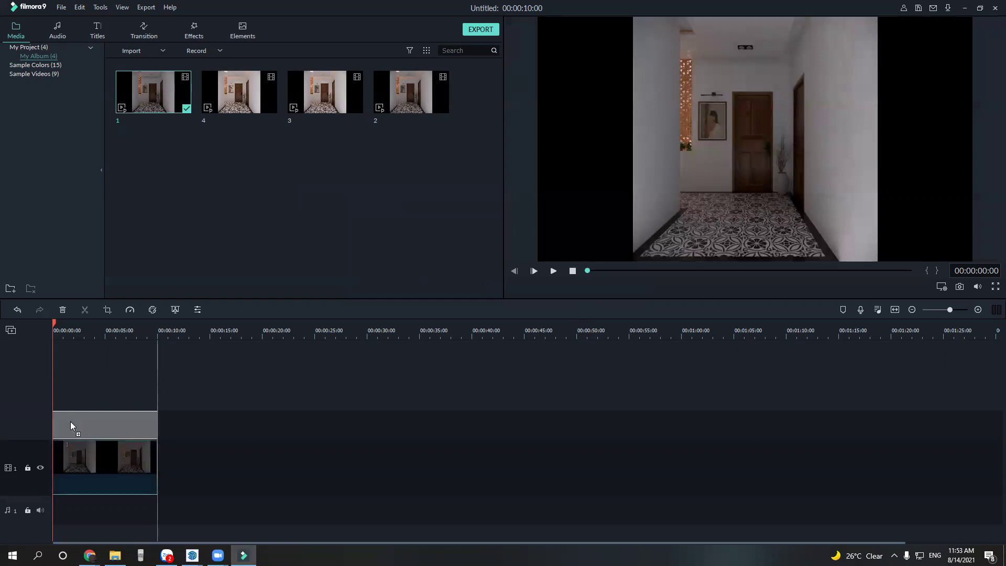
drag(81, 414, 70, 422)
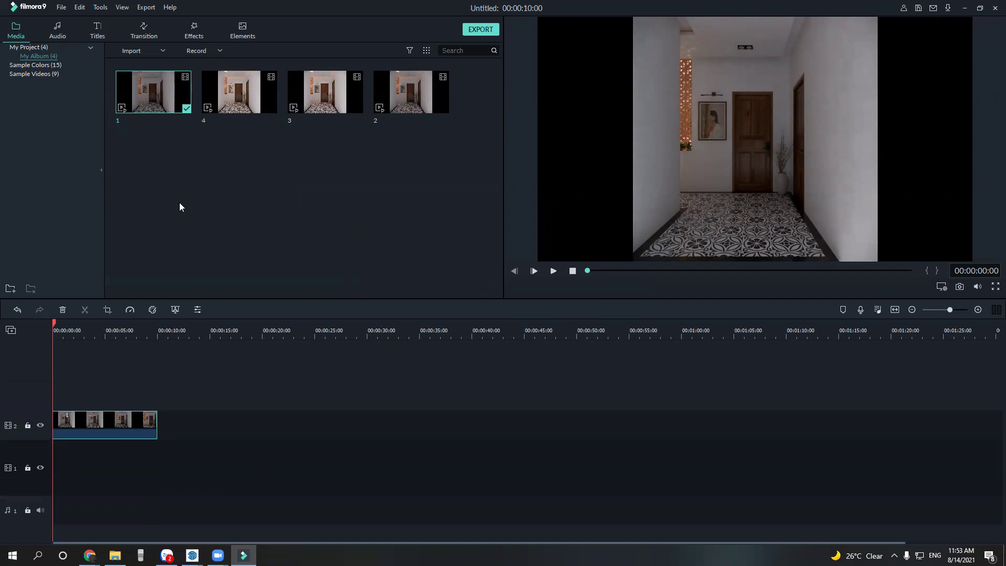
mouse_move(251, 108)
mouse_down()
mouse_move(173, 468)
mouse_move(95, 468)
mouse_up()
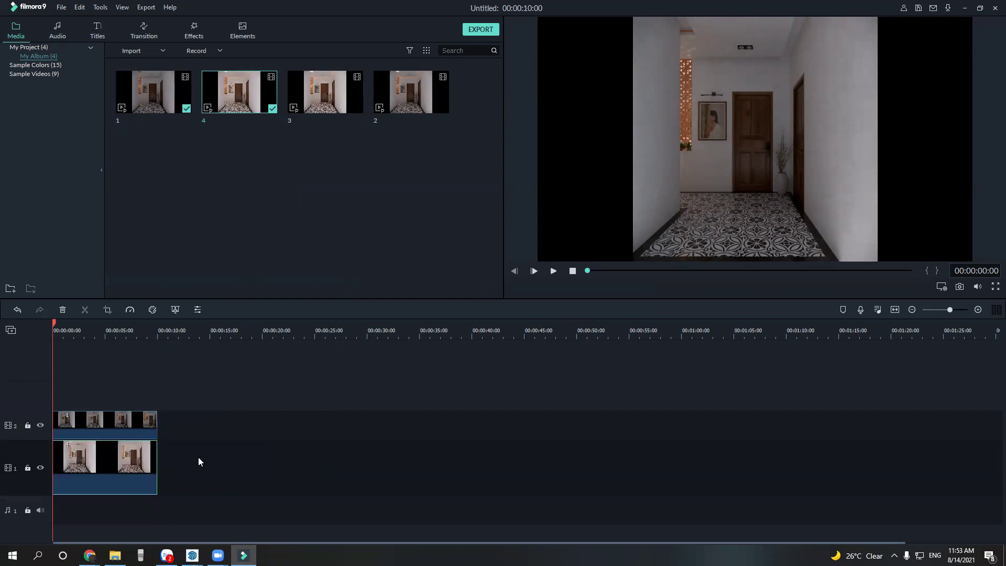
key(Delete)
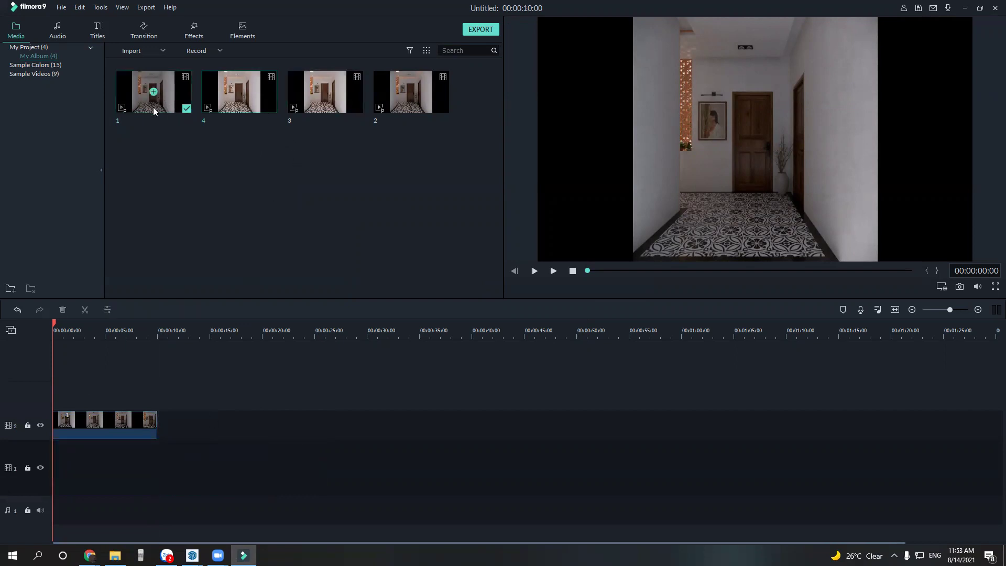
Add clips 2, 3 and 4 to the timeline and line them up at 00:00:00.
mouse_move(393, 112)
mouse_down()
mouse_move(235, 419)
mouse_move(158, 431)
mouse_up()
drag(313, 109, 264, 431)
drag(236, 96, 368, 423)
mouse_move(130, 424)
mouse_down()
mouse_move(120, 390)
mouse_move(116, 401)
mouse_up()
drag(186, 425, 77, 427)
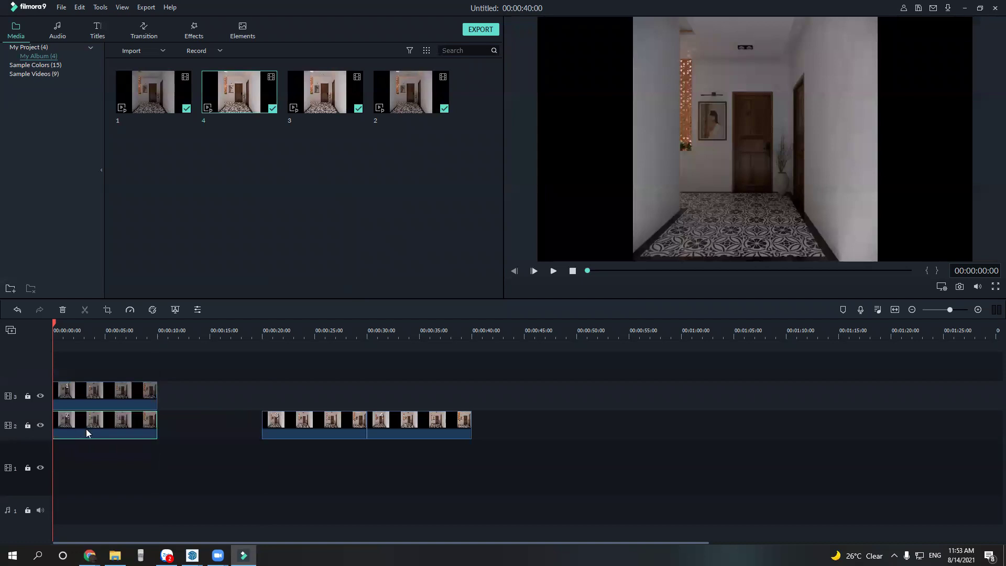
drag(308, 438, 84, 474)
mouse_move(421, 437)
mouse_down()
mouse_move(264, 509)
mouse_move(128, 526)
mouse_move(271, 510)
mouse_up()
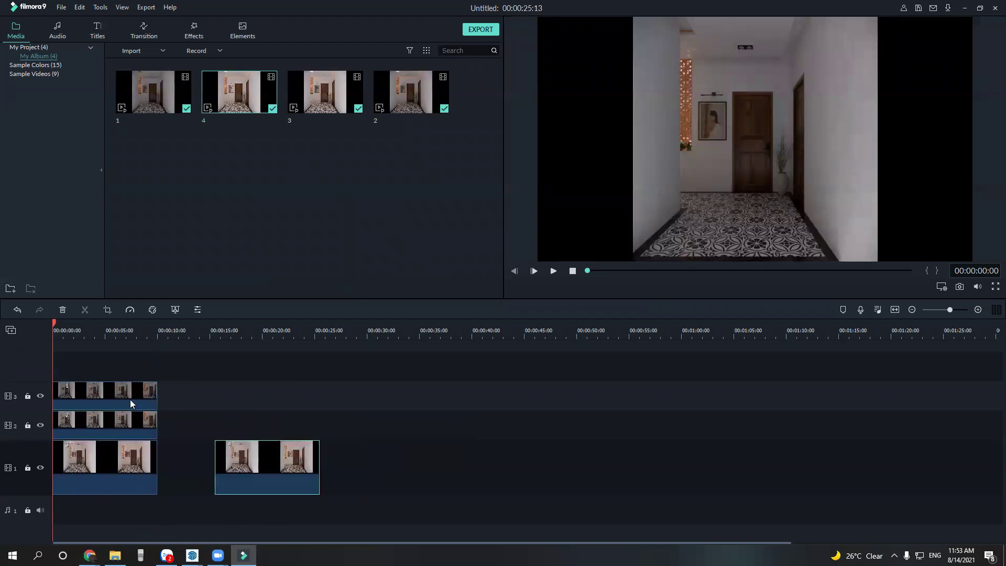
Stack clips 1, 2 and 3 on tracks 4, 3 and 2, with clip 4 on track 1 at the start.
drag(146, 397, 124, 370)
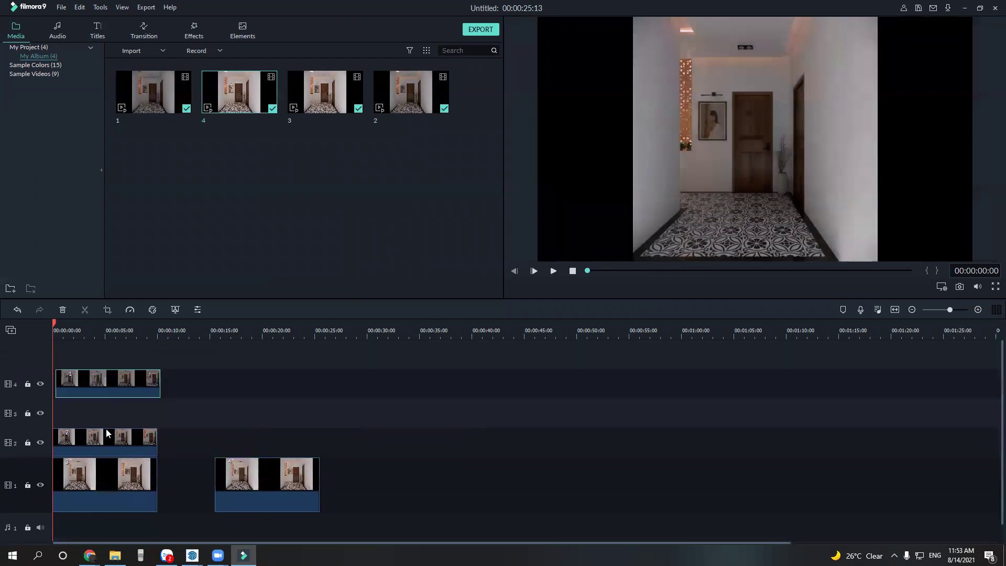
drag(105, 442, 107, 420)
drag(103, 476, 106, 393)
drag(235, 481, 73, 479)
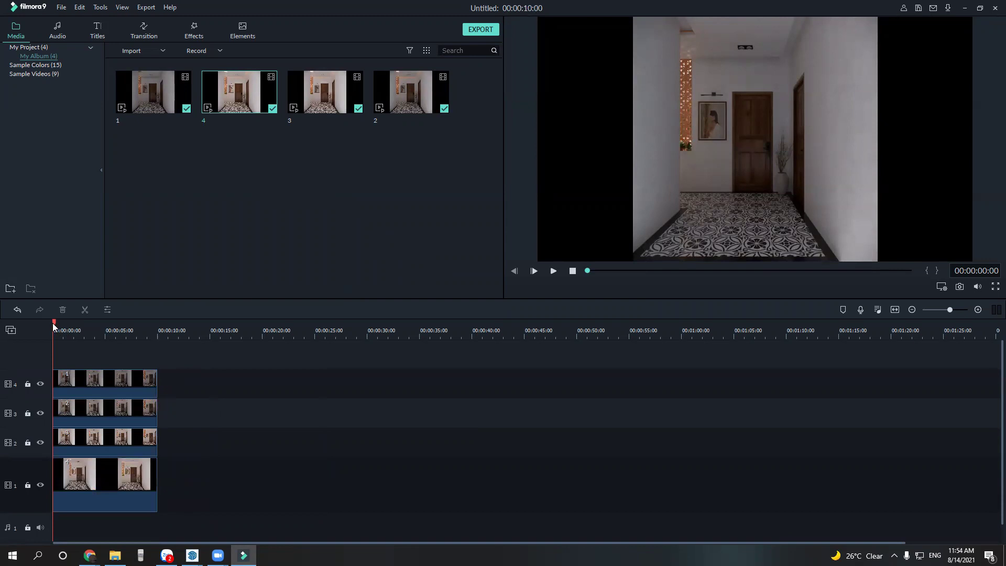
Split the track 4 and track 3 clips at about 2 seconds and delete their overlapping parts.
drag(53, 326, 74, 329)
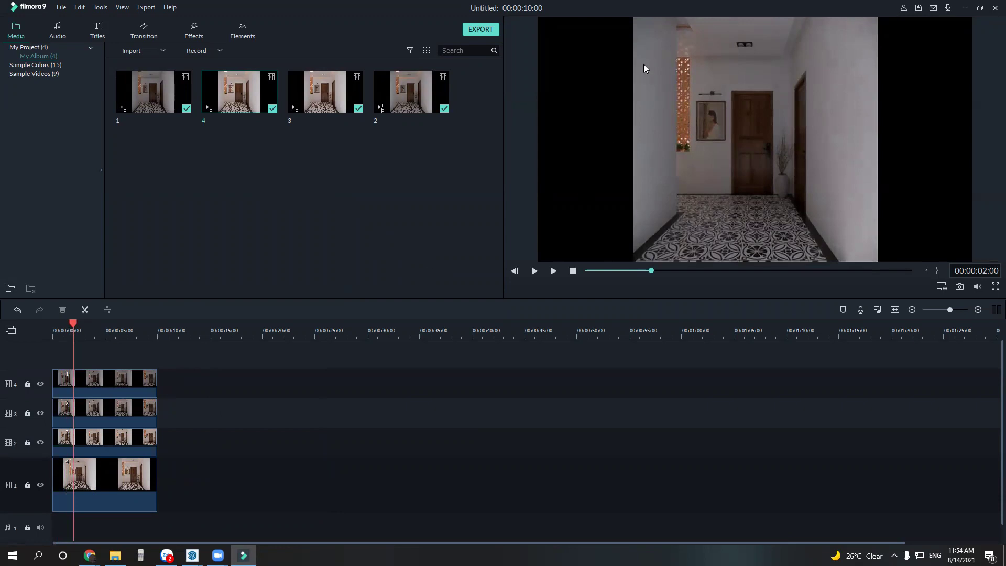
click(87, 382)
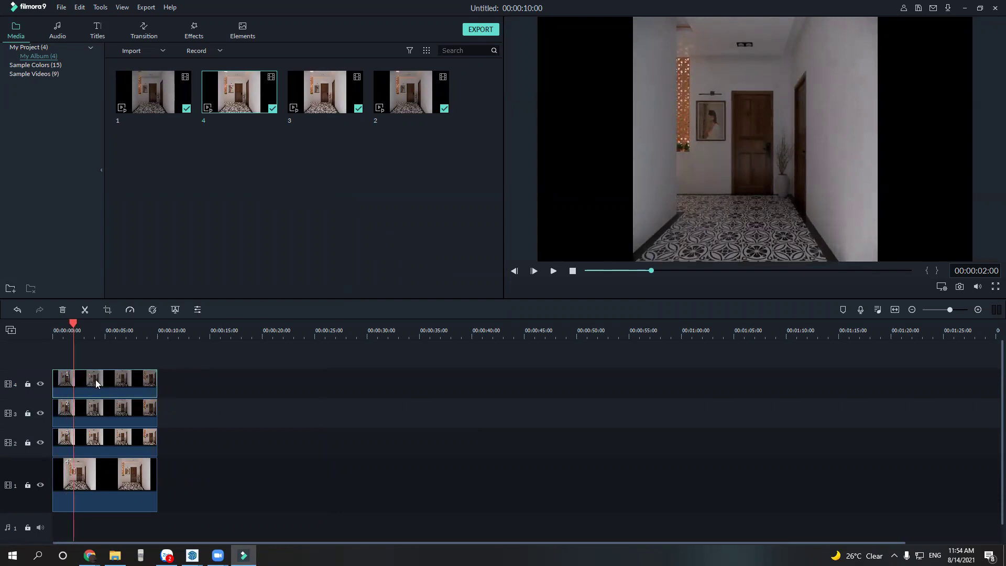
click(85, 311)
click(86, 310)
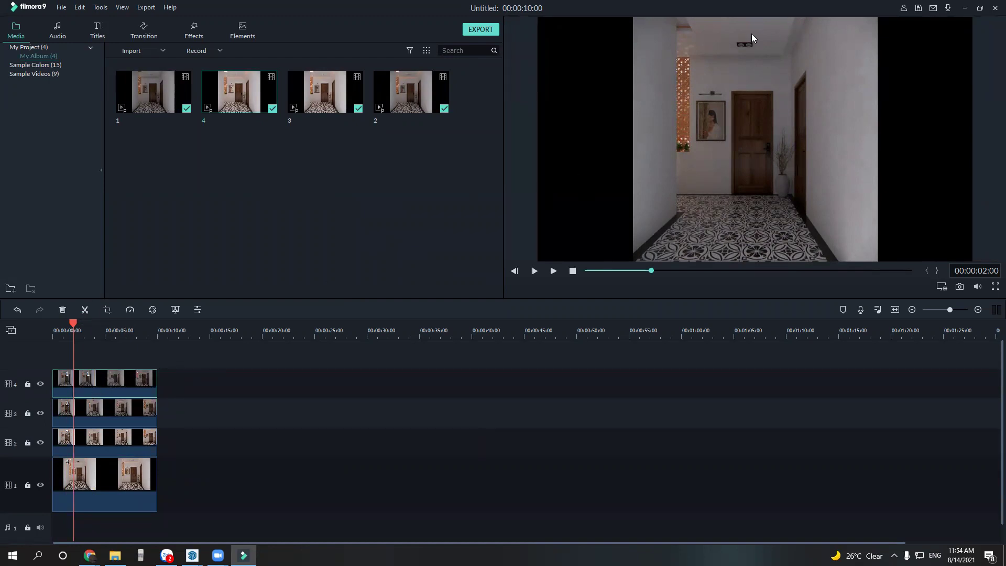
click(88, 415)
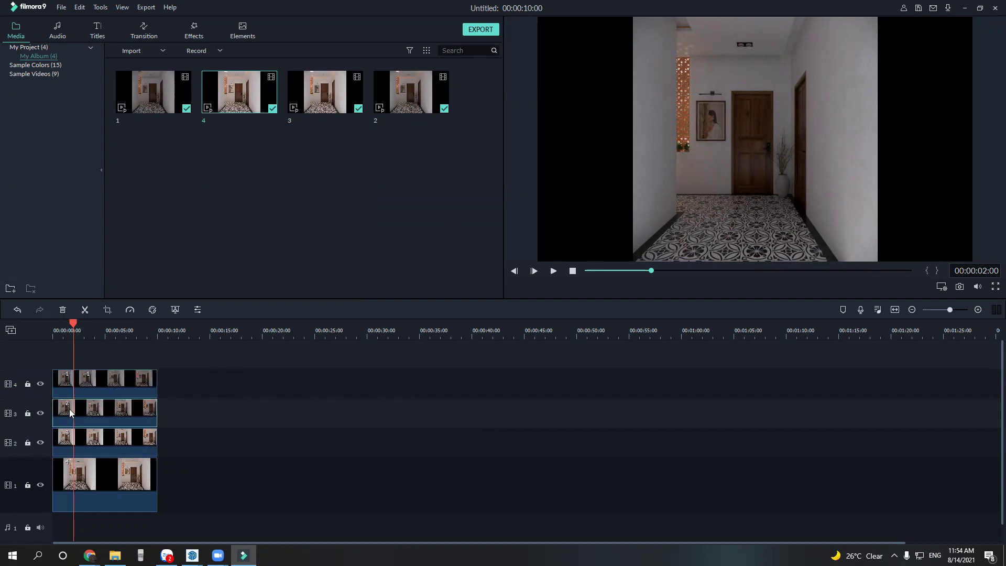
click(86, 310)
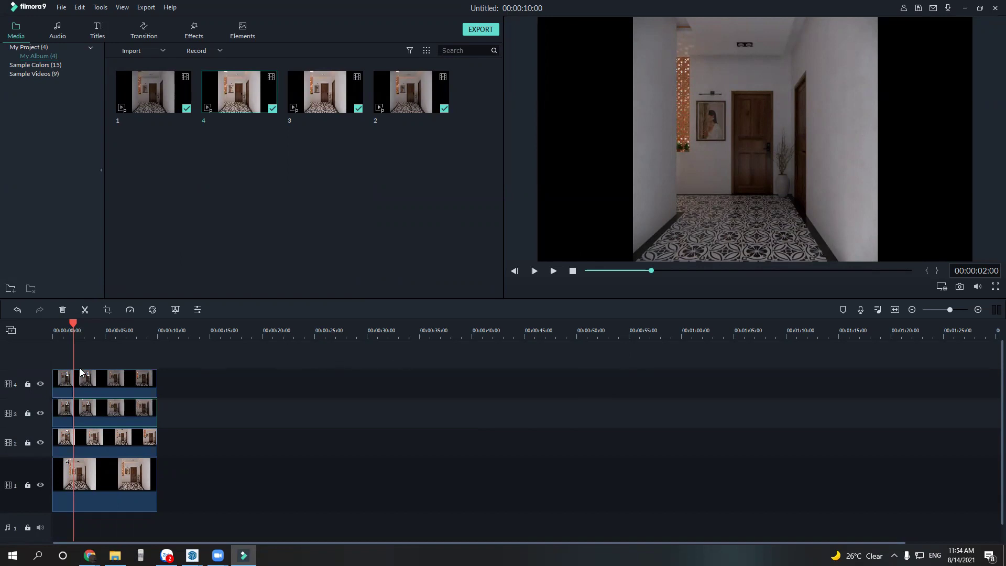
click(65, 411)
click(99, 382)
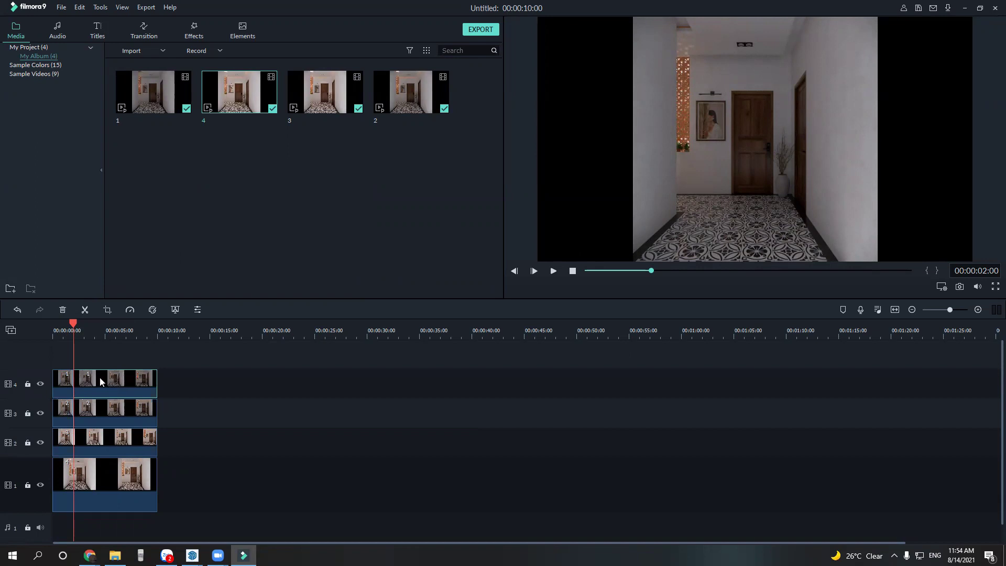
key(Delete)
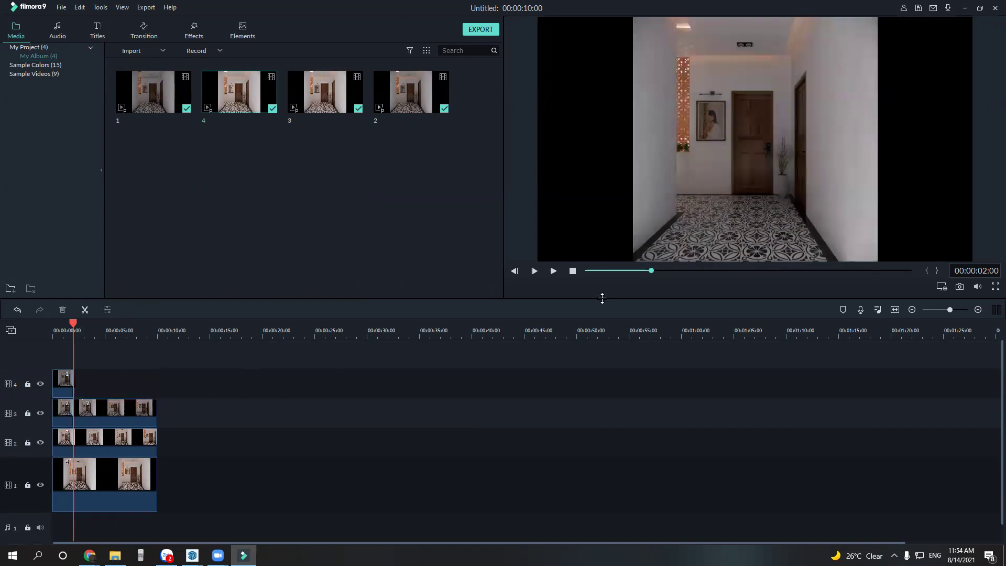
click(64, 414)
key(Delete)
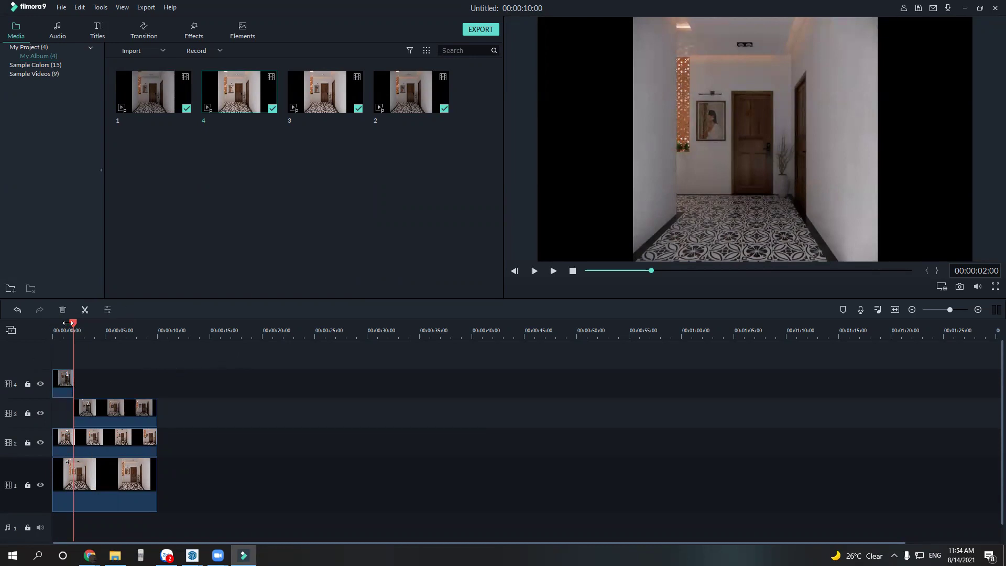
Preview from the start, then split the track 3 and track 2 clips and delete their overlapping pieces.
drag(74, 326, 43, 333)
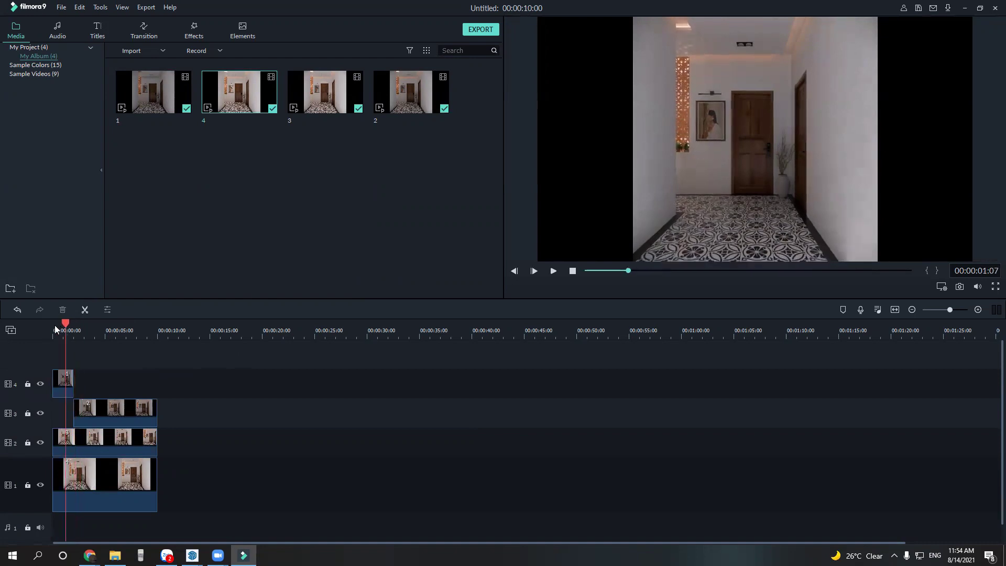
key(space)
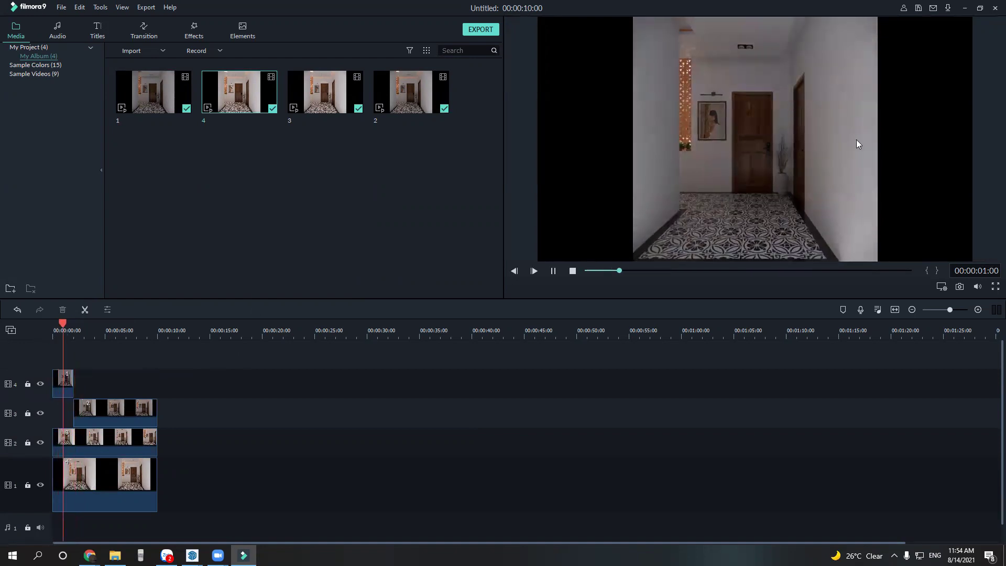
key(space)
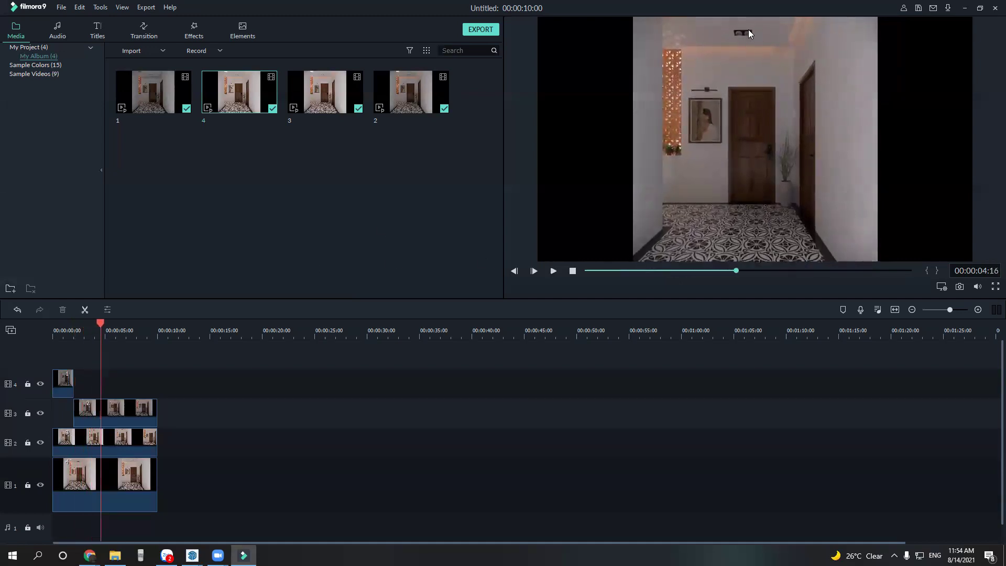
click(134, 412)
click(86, 311)
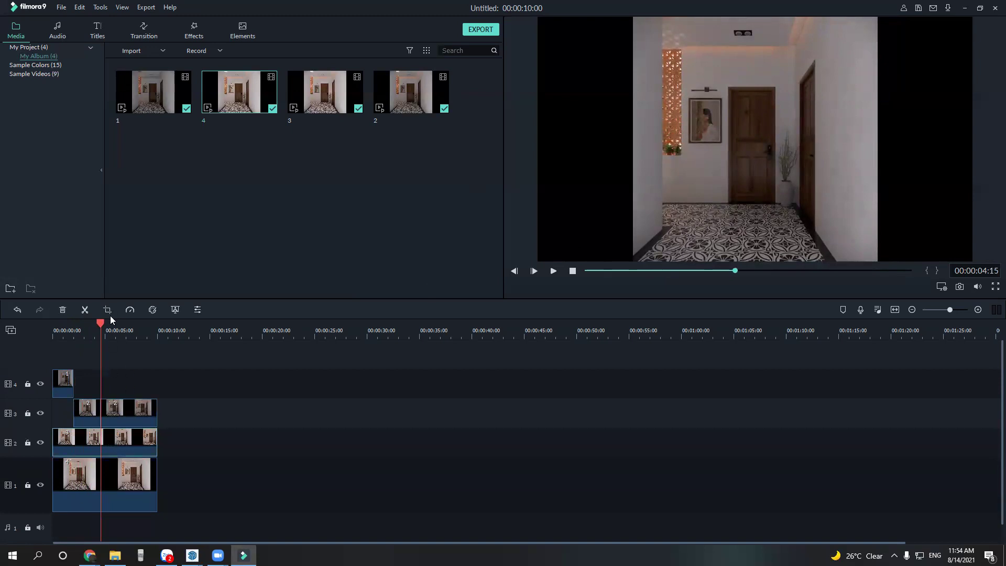
click(86, 310)
click(302, 444)
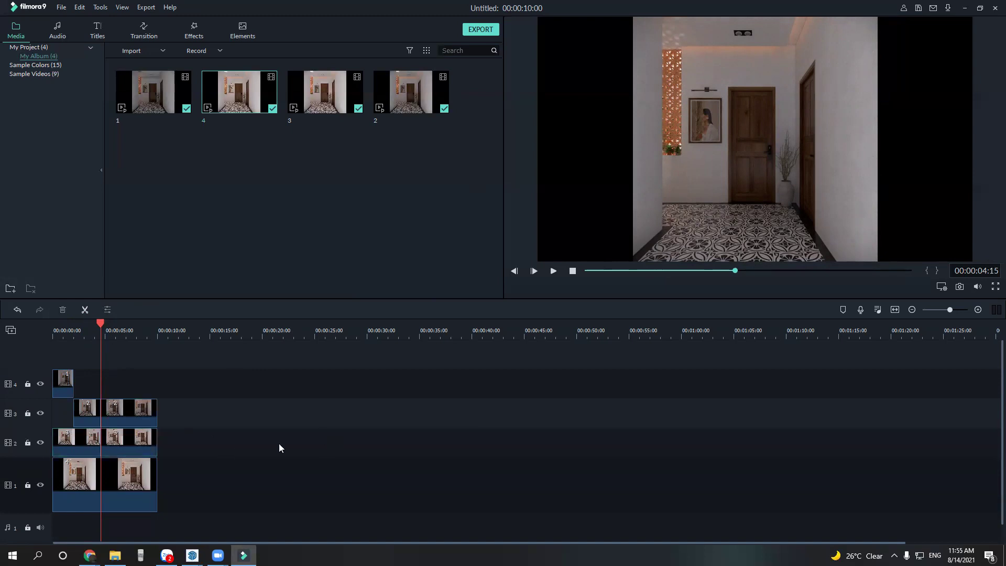
click(140, 414)
key(Delete)
click(76, 443)
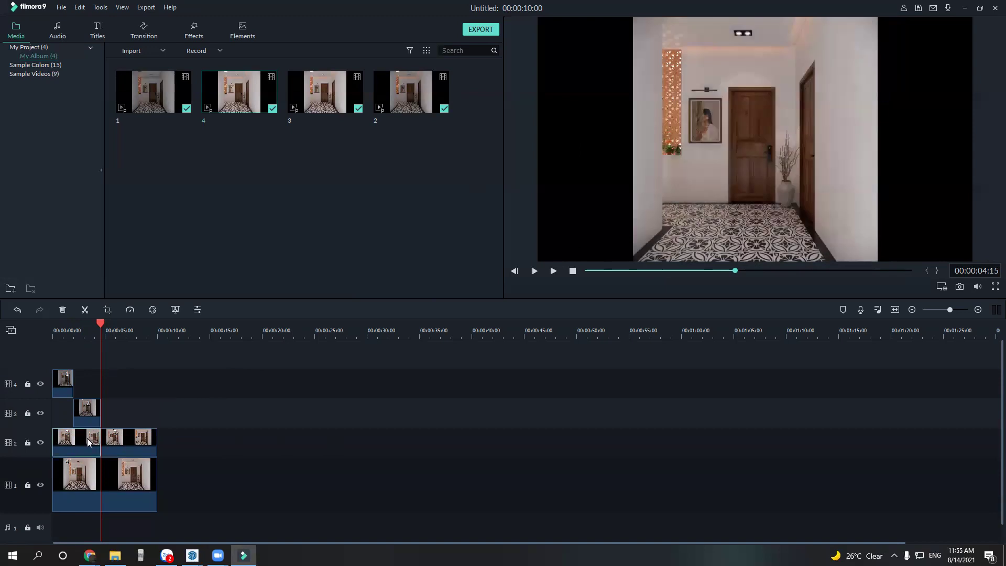
key(Delete)
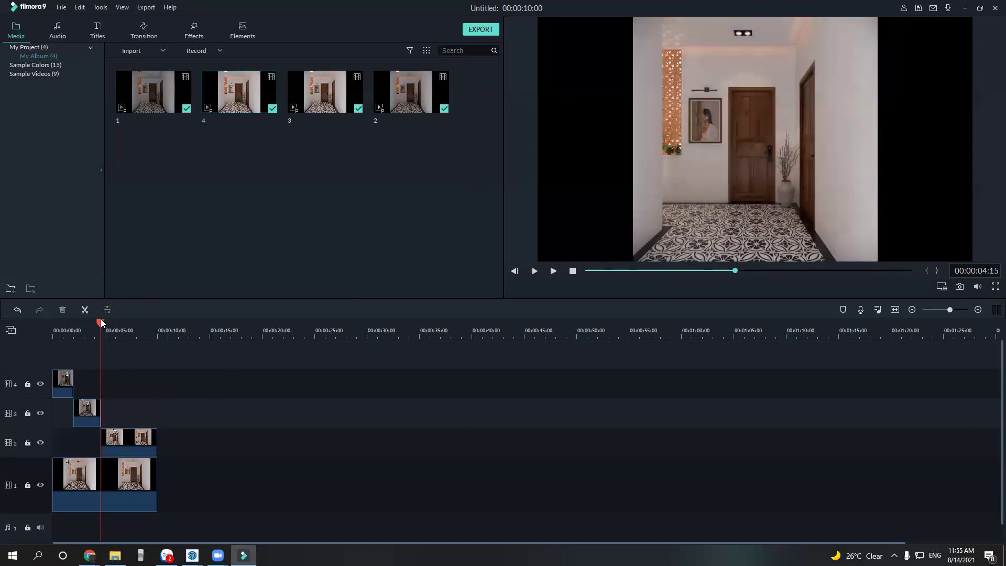
Split the track 2 and track 1 clips at about 7 seconds and delete the overlapping pieces.
drag(102, 326, 132, 328)
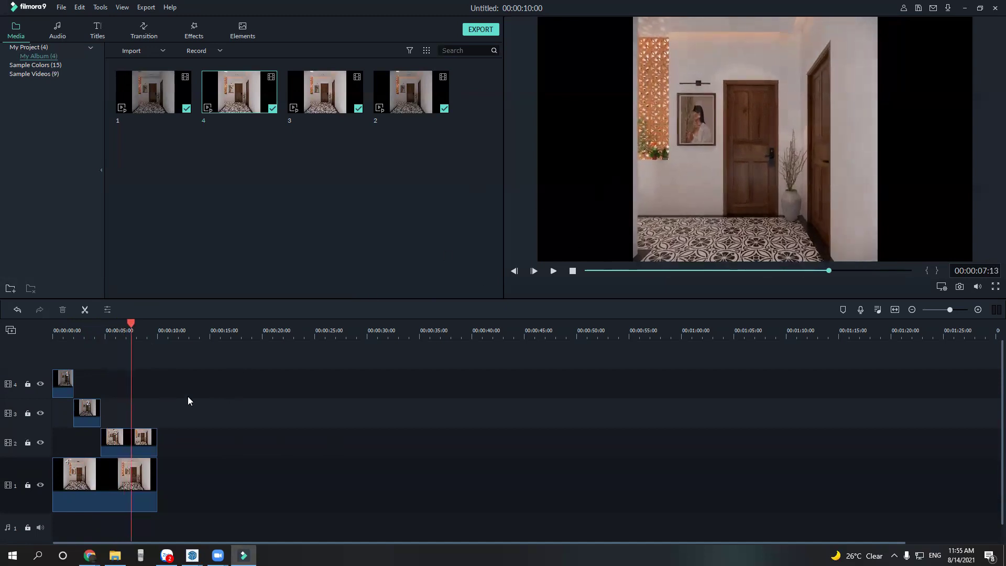
click(133, 438)
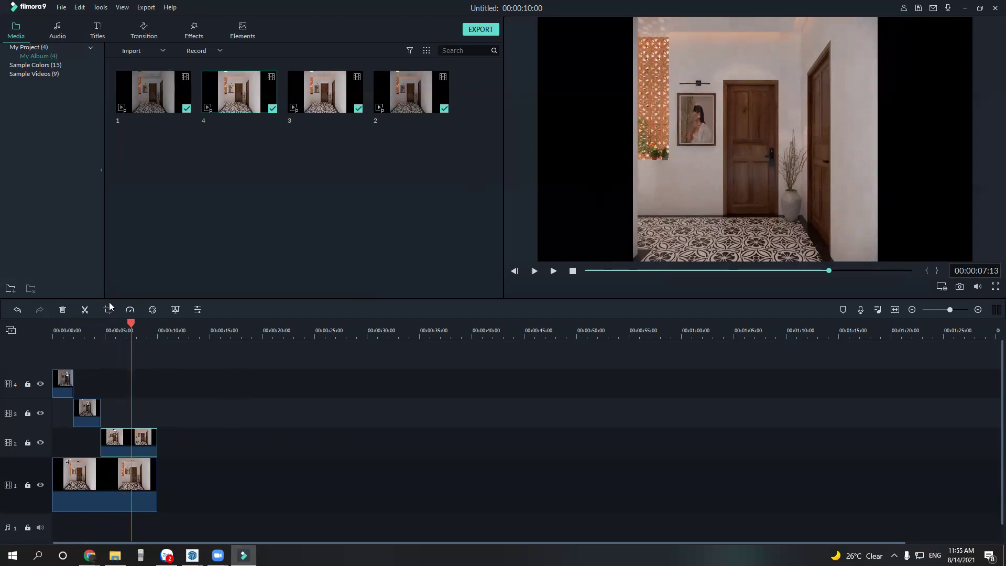
click(85, 310)
click(149, 483)
click(85, 309)
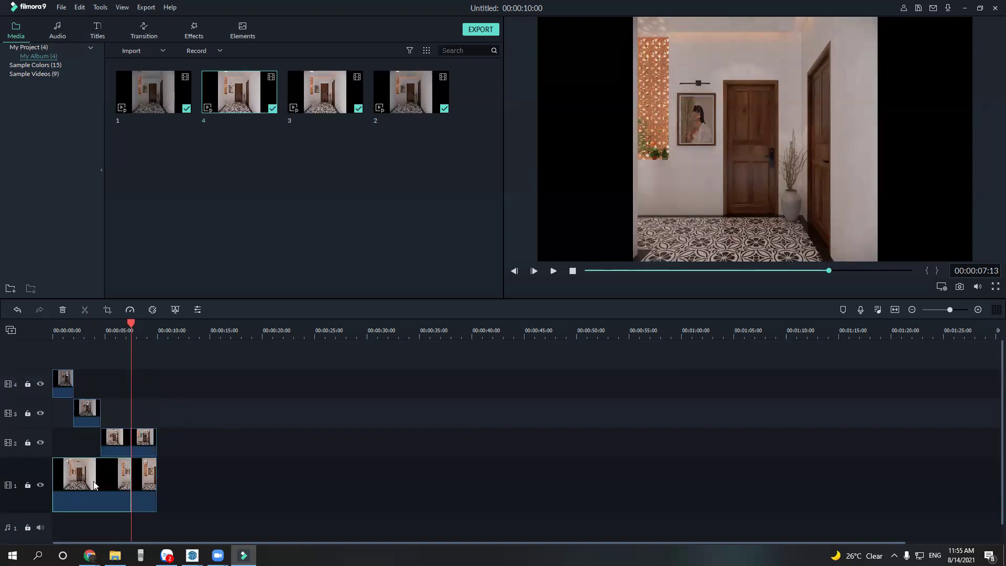
key(Delete)
click(144, 442)
key(Delete)
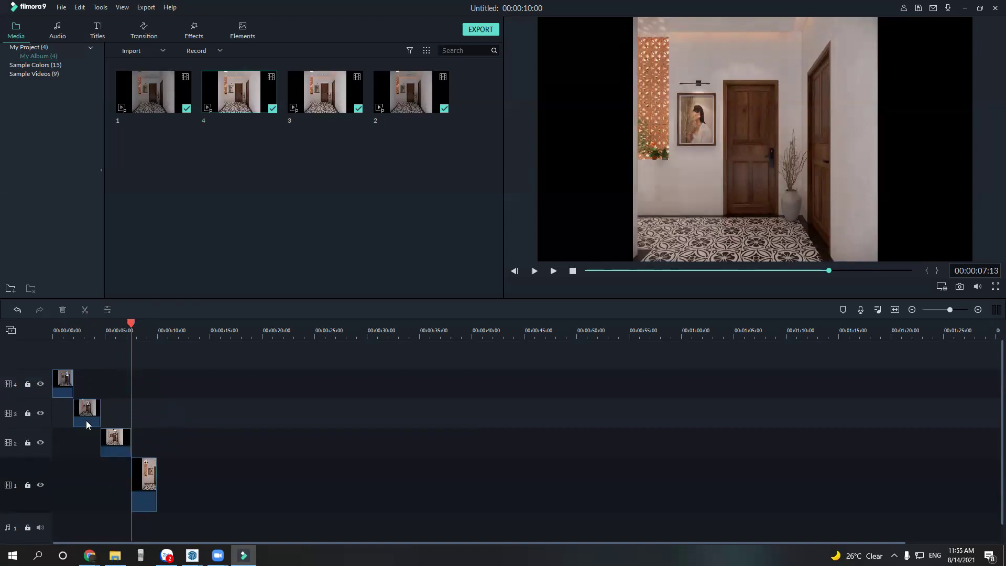
Join clips 2, 3 and 4 after clip 1 on track 4, play it back, and open Import Media Files.
drag(88, 416, 87, 387)
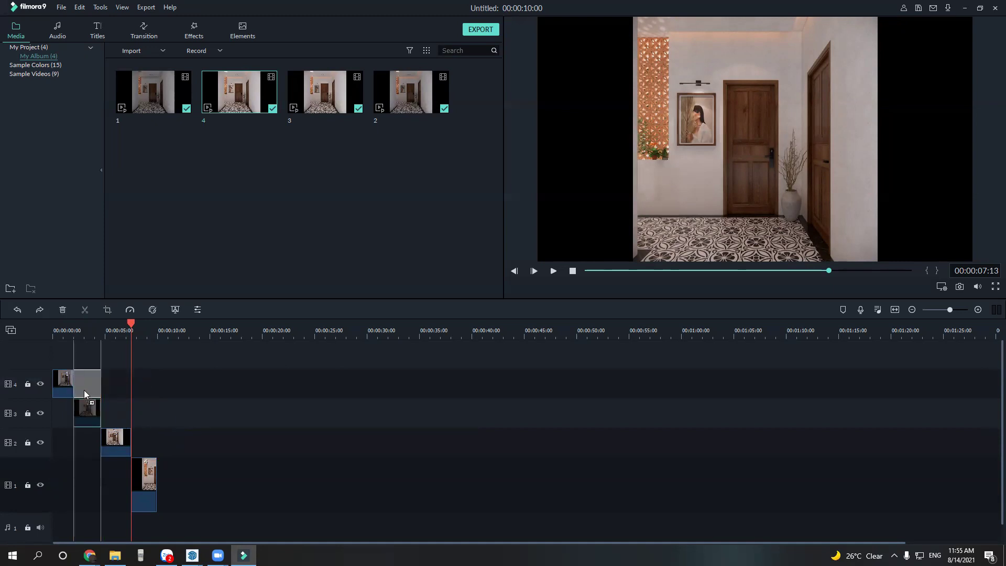
drag(115, 453, 116, 390)
drag(145, 476, 145, 386)
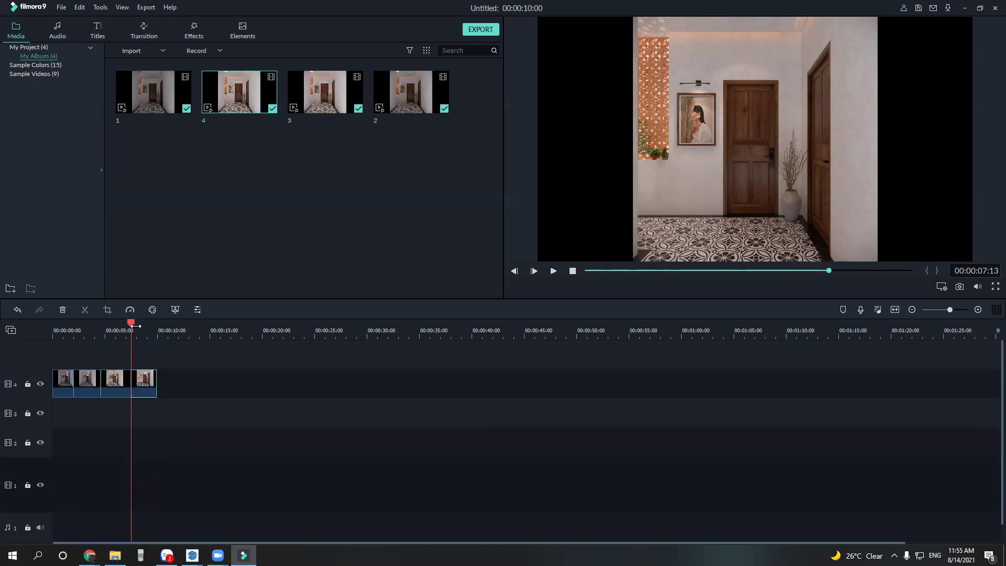
drag(132, 325, 54, 327)
key(space)
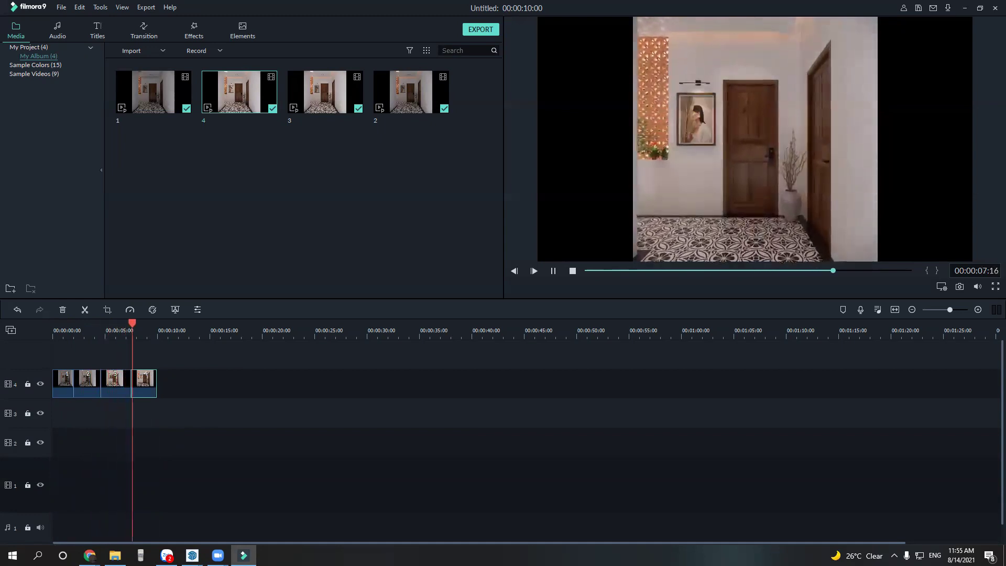
key(space)
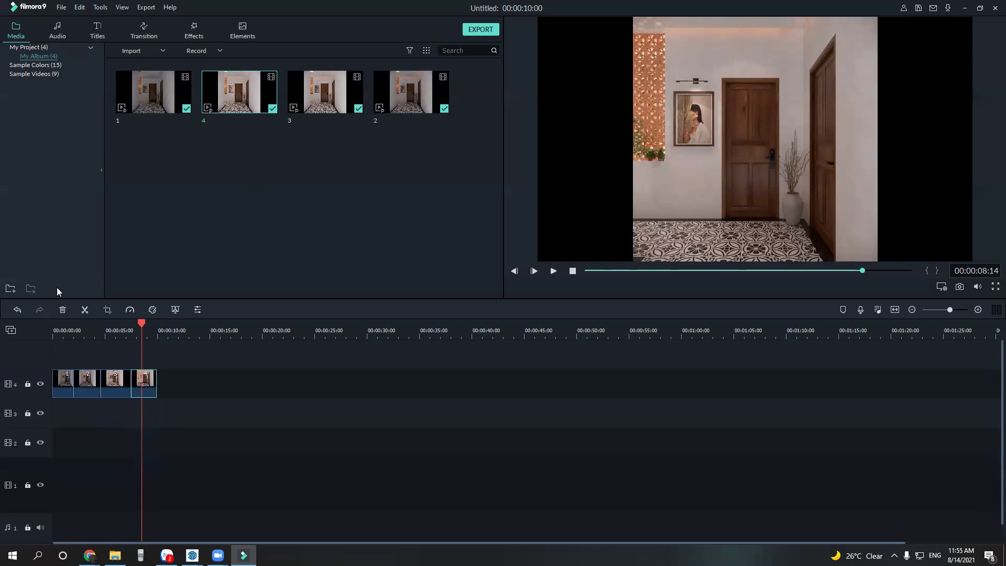
right_click(212, 172)
click(225, 178)
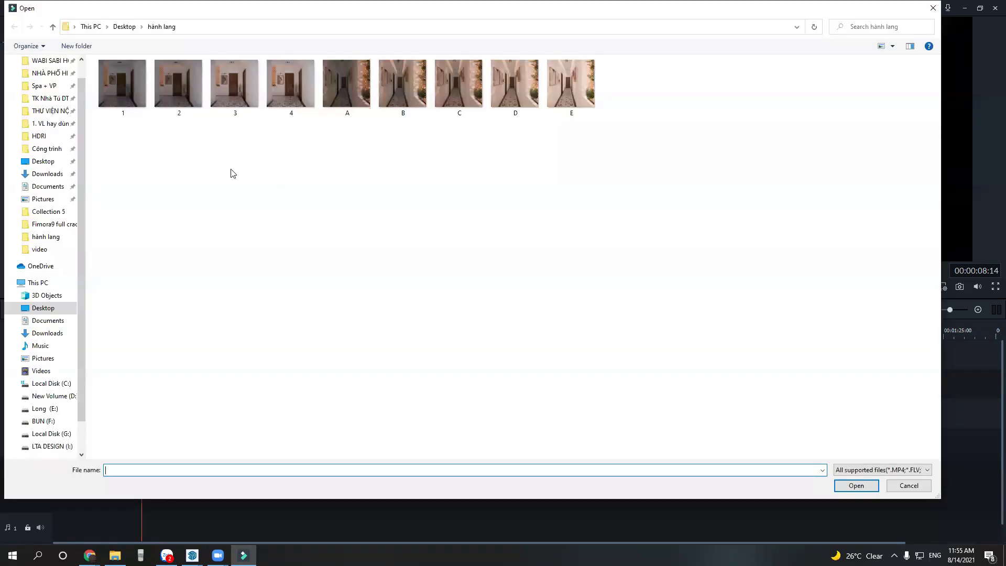
Import the ÂM THANH BẬT ĐÈN sound from Desktop > BÀI 4 > Âm thanh.
click(58, 162)
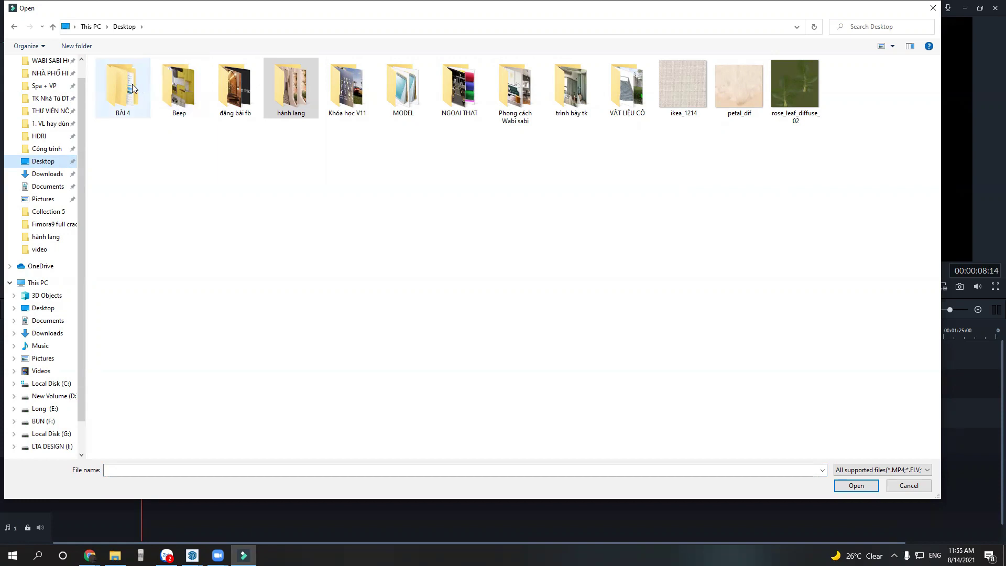
mouse_move(121, 86)
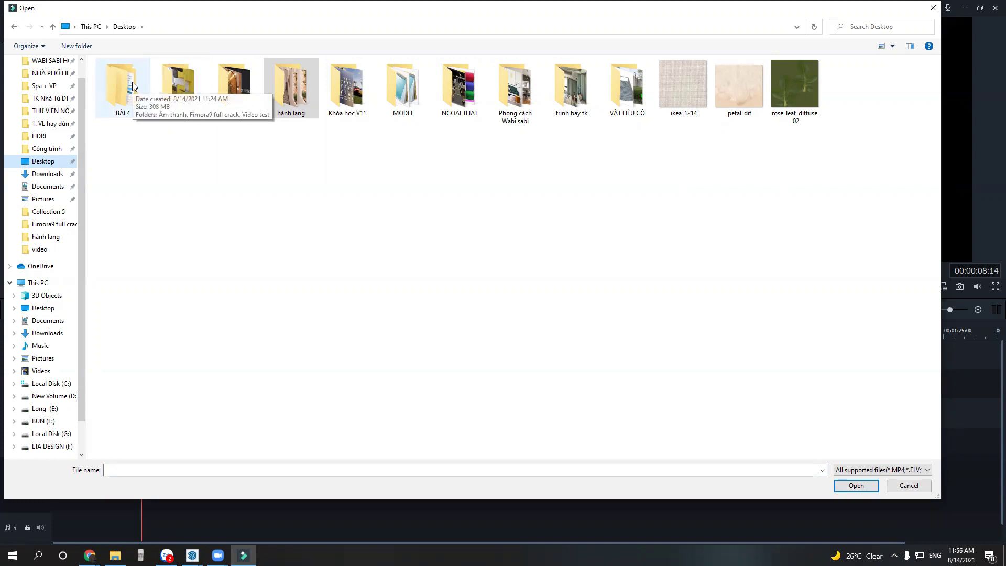
click(133, 85)
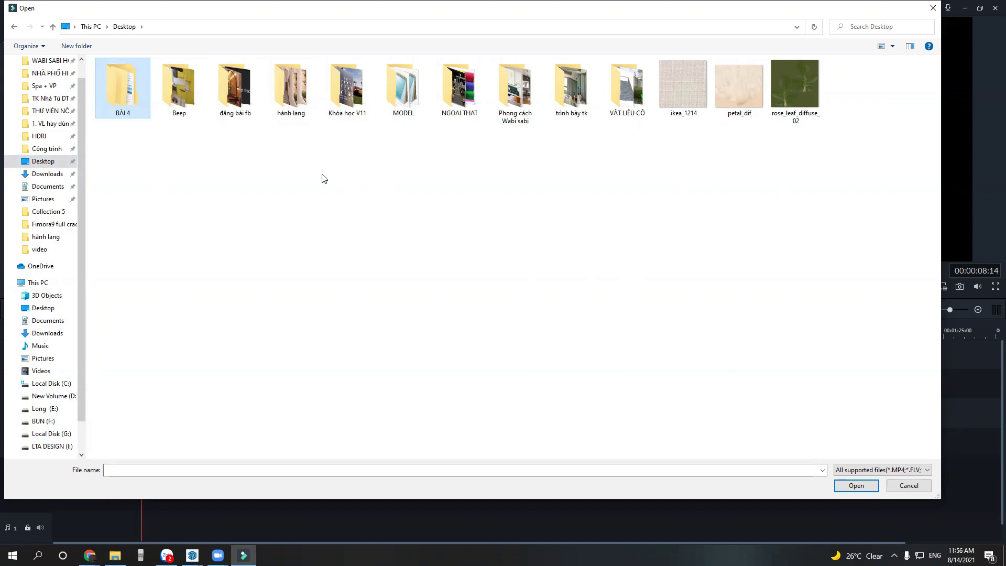
double_click(116, 99)
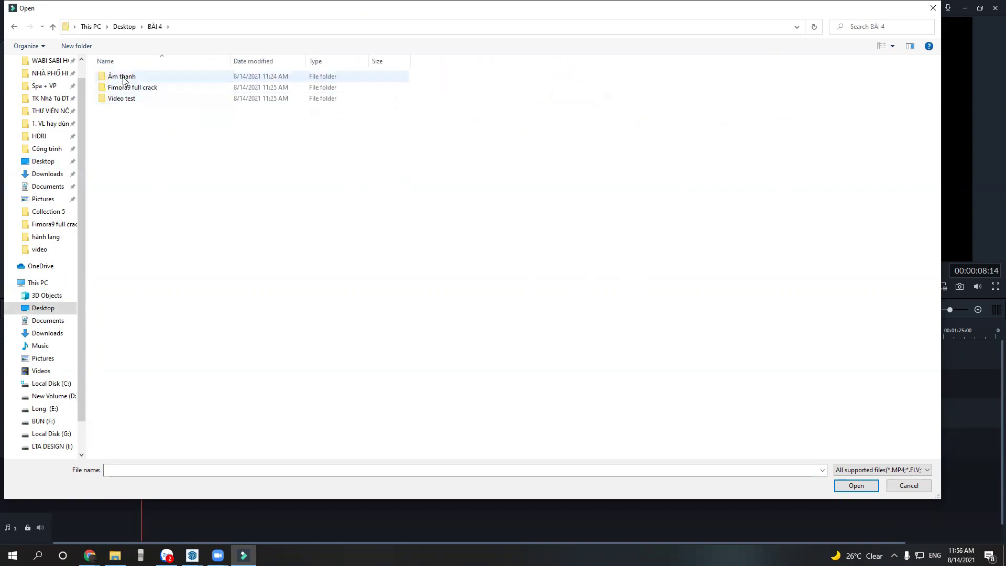
double_click(122, 79)
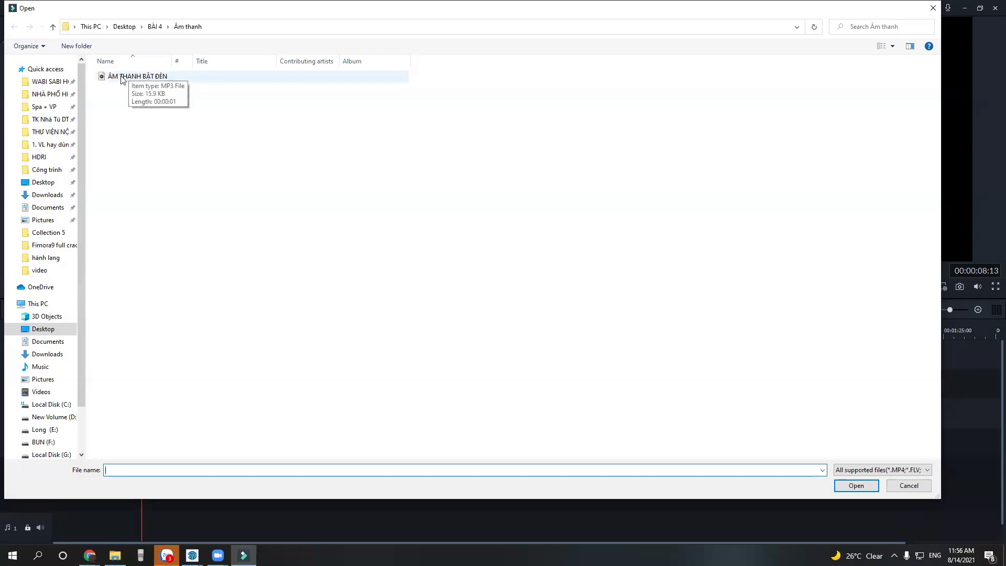
double_click(121, 77)
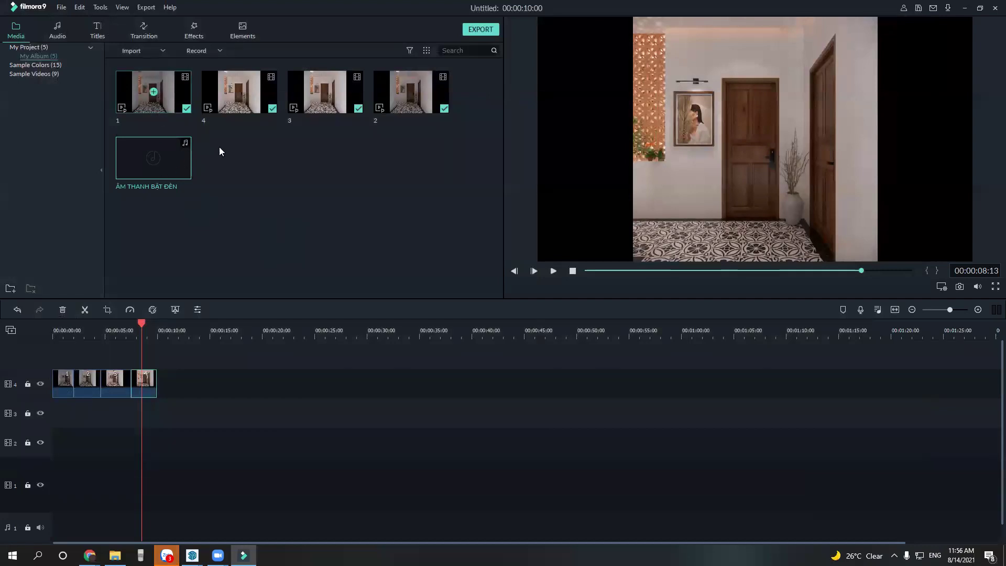
Place the sound on audio track 1, move the four clips down to track 1, and play to the first cut.
mouse_move(179, 160)
mouse_down()
mouse_move(169, 429)
mouse_move(50, 522)
mouse_up()
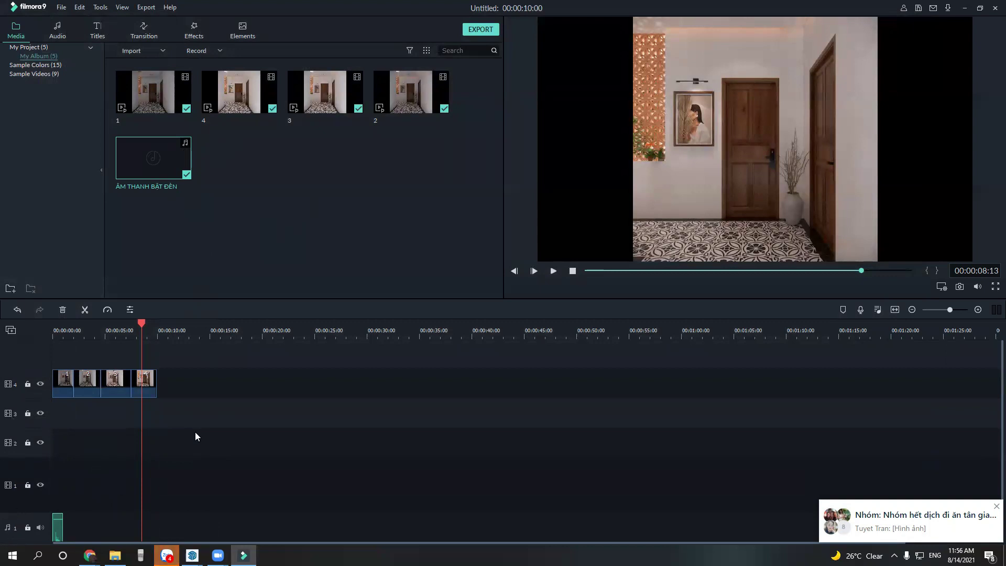
mouse_move(206, 414)
mouse_down()
mouse_move(55, 367)
mouse_move(60, 483)
mouse_up()
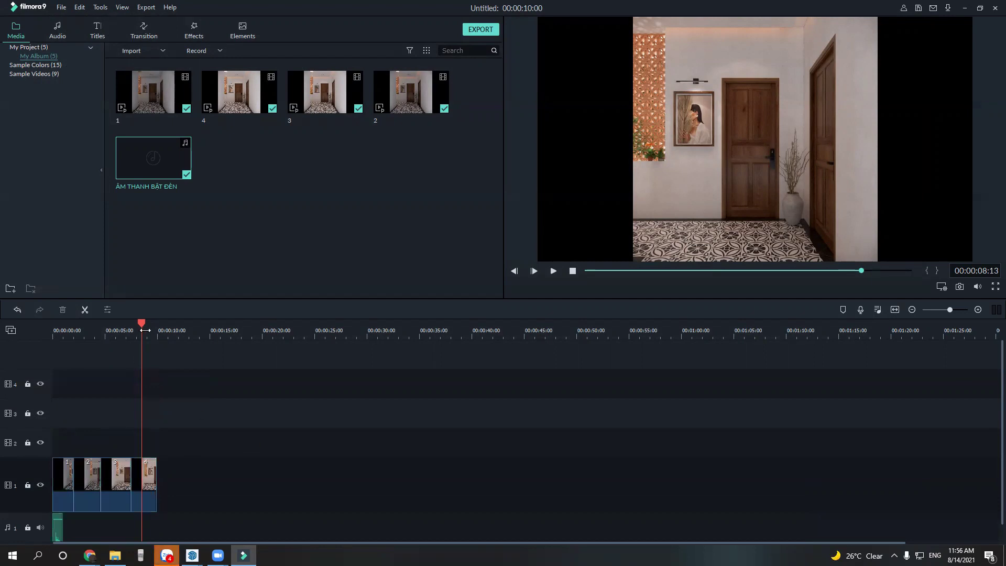
drag(141, 323, 54, 323)
drag(57, 527, 208, 527)
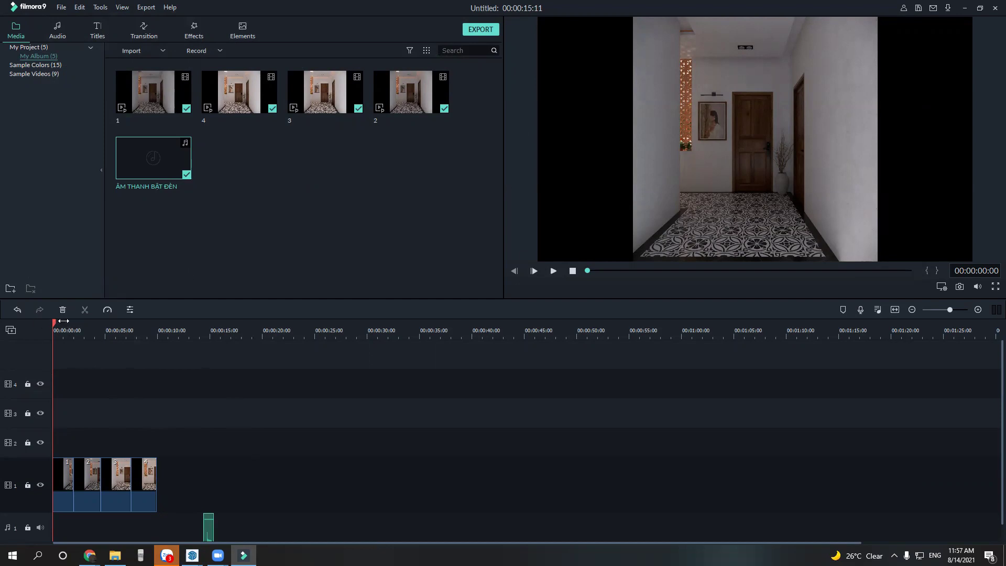
key(space)
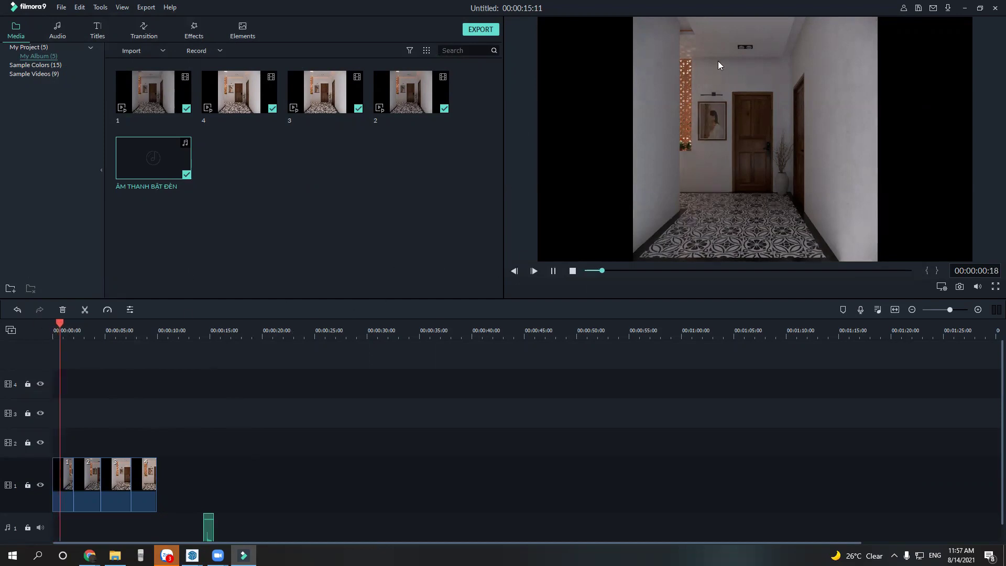
key(space)
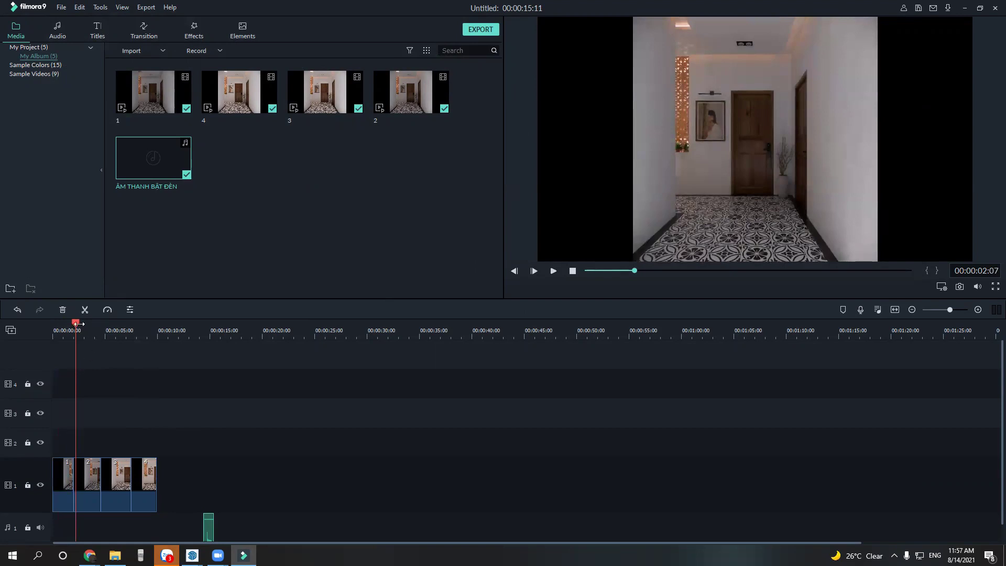
Align the sound clip with the first cut and zoom in on the timeline.
drag(76, 325, 74, 326)
drag(209, 528, 81, 527)
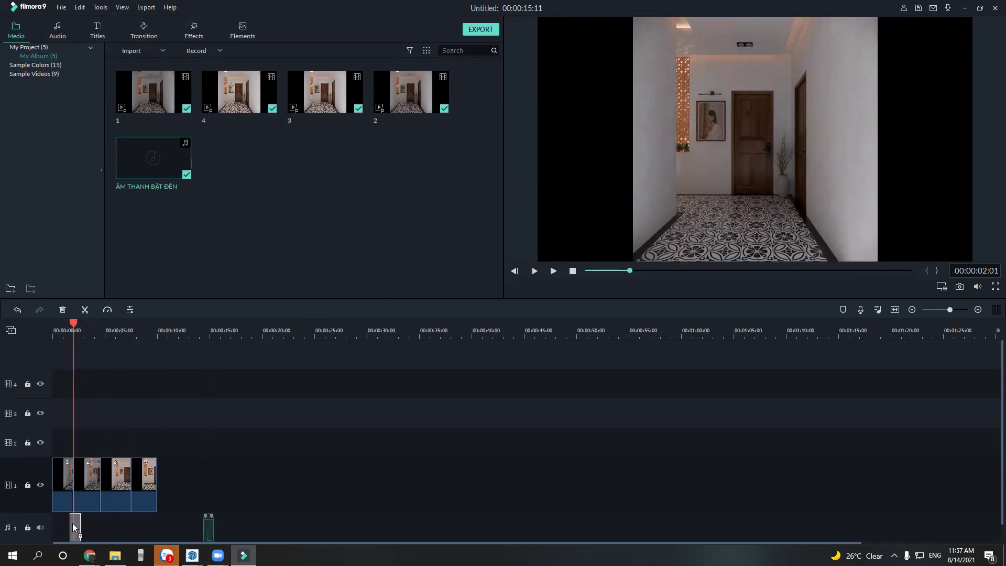
drag(73, 524, 74, 525)
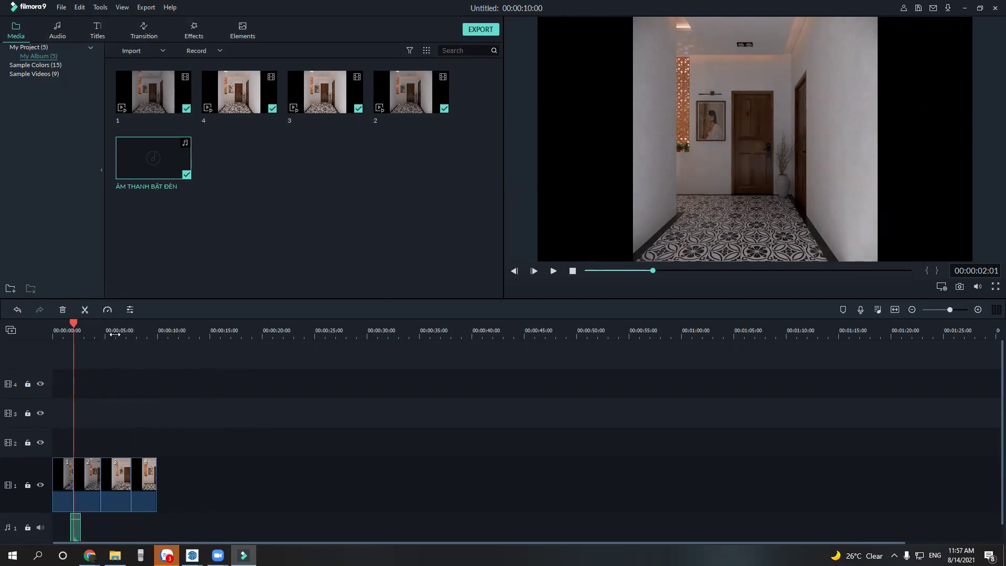
drag(124, 331, 421, 324)
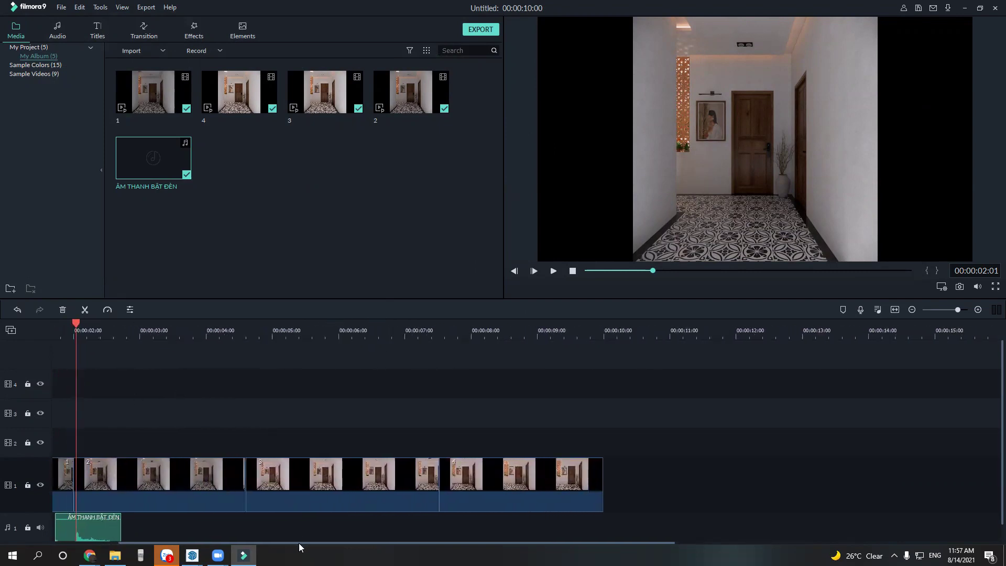
Line the ÂM THANH BẬT ĐÈN sound up exactly with the first cut and preview it.
drag(299, 544, 217, 543)
click(186, 324)
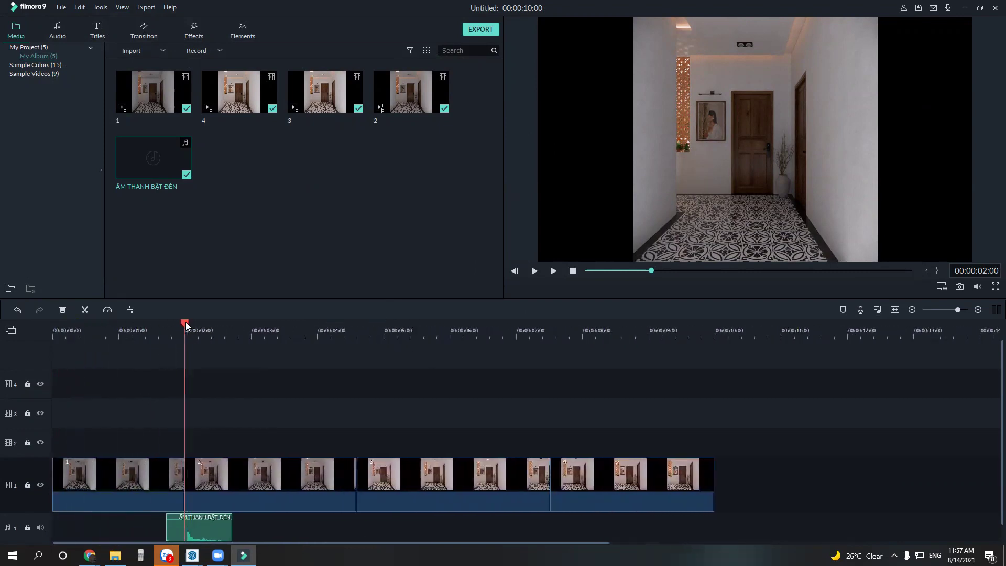
drag(185, 324, 185, 323)
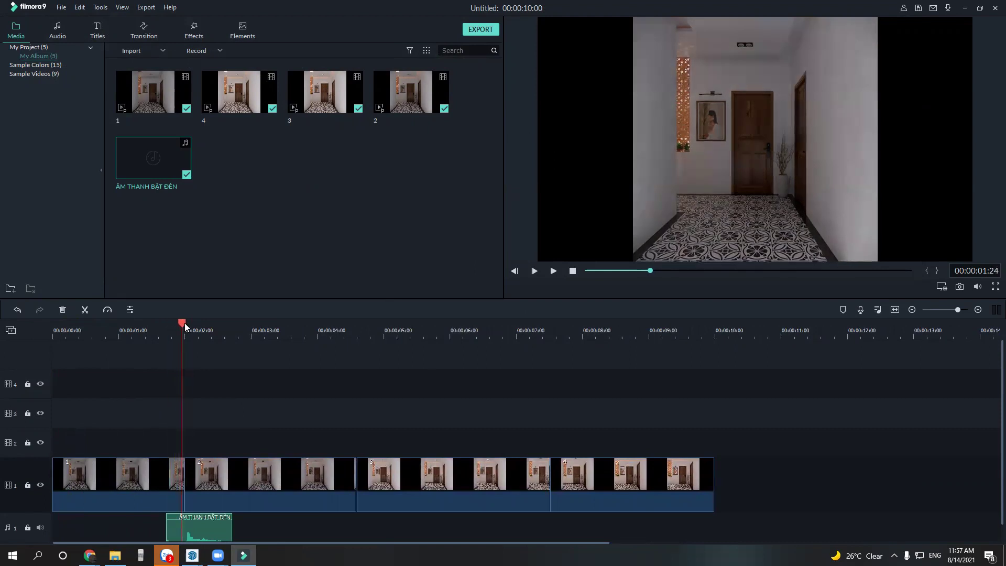
drag(184, 323, 182, 347)
click(187, 537)
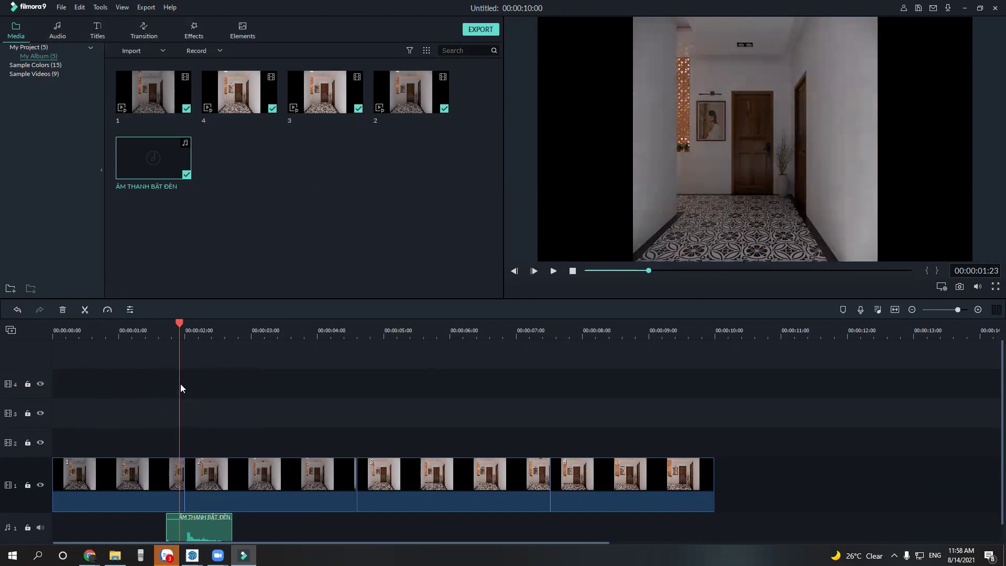
mouse_move(198, 527)
drag(201, 530, 196, 532)
drag(205, 528, 196, 531)
drag(180, 326, 153, 330)
key(space)
key(space)
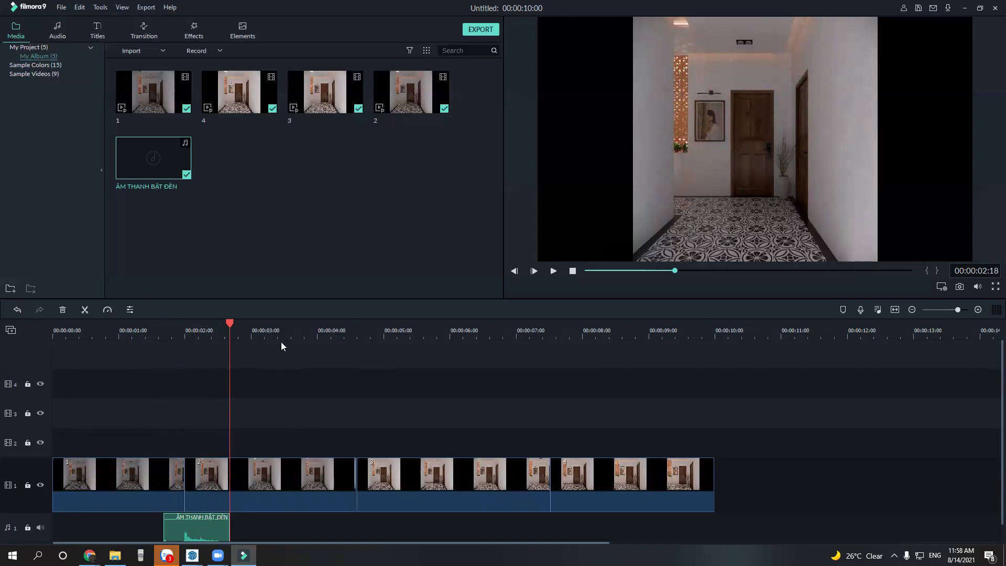
key(space)
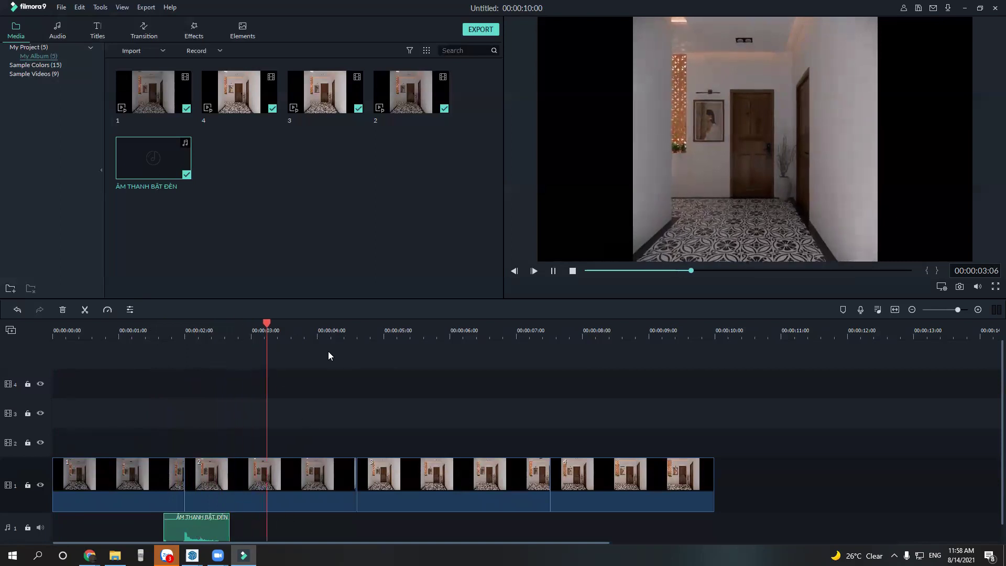
key(space)
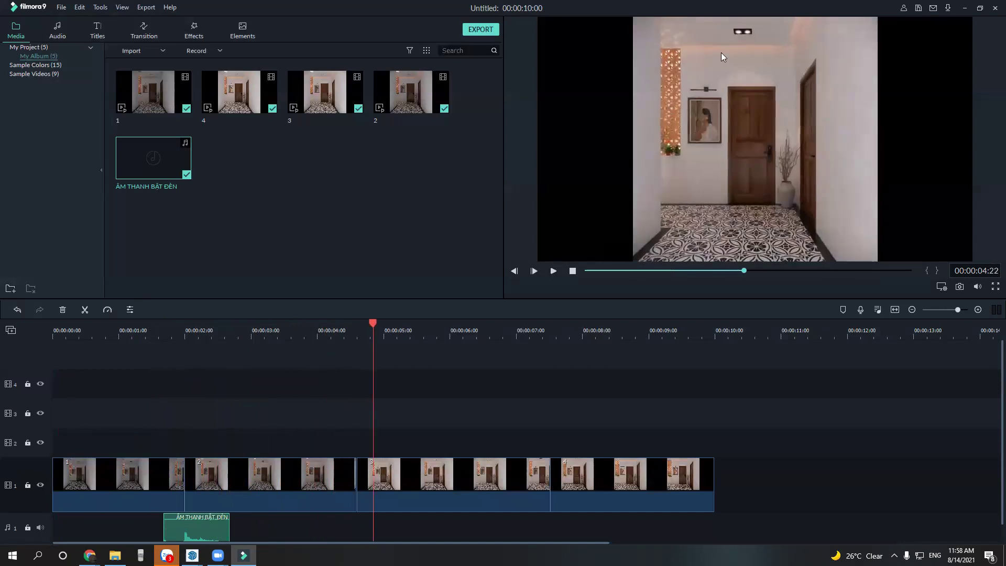
Paste a copy of the switch sound at the second cut, around 00:00:04:14.
drag(372, 324, 354, 323)
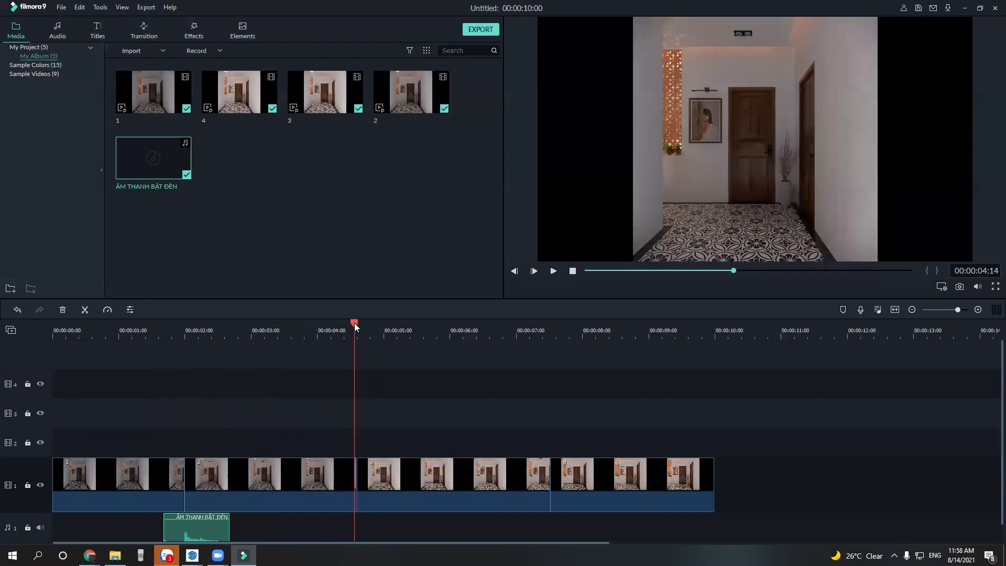
click(377, 528)
key(ctrl+v)
drag(422, 321, 402, 326)
click(356, 329)
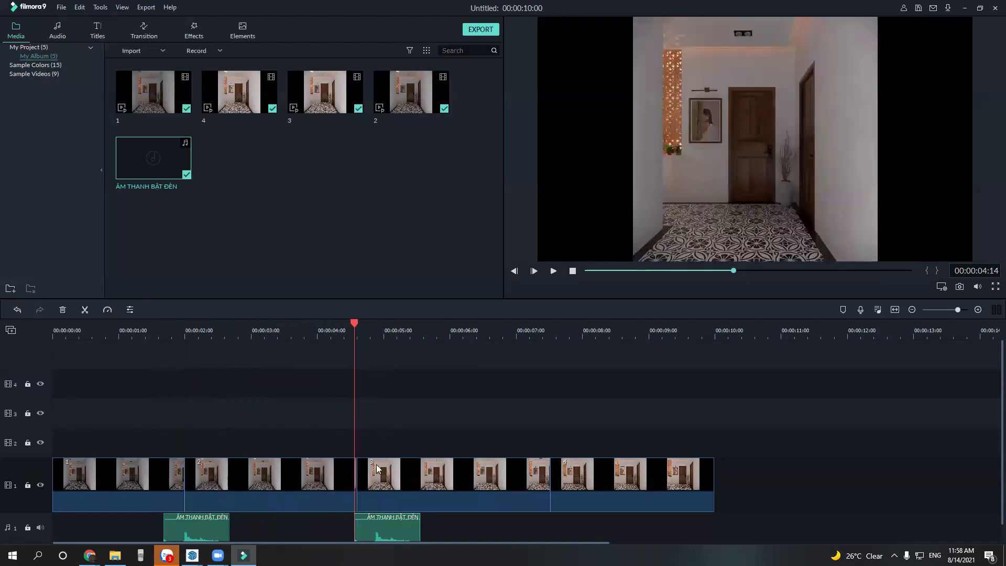
Shift the second switch sound slightly earlier and preview it at the second cut.
drag(386, 534, 370, 533)
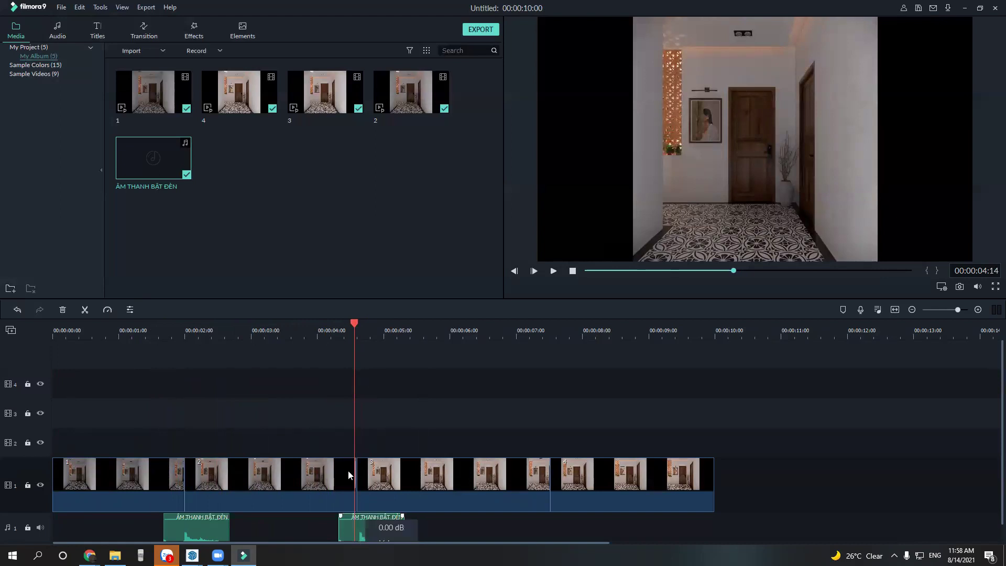
drag(349, 321, 307, 322)
key(space)
key(space)
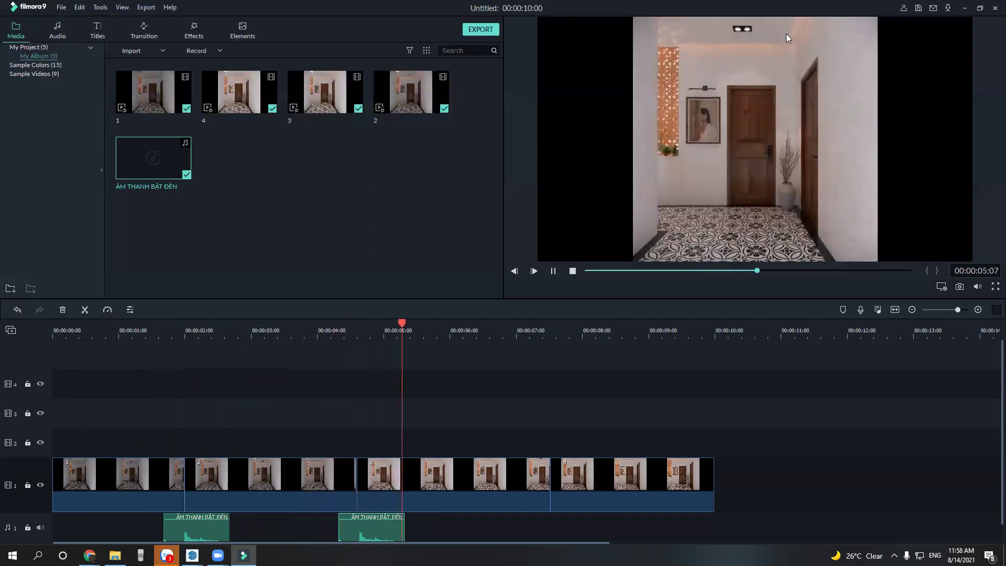
key(space)
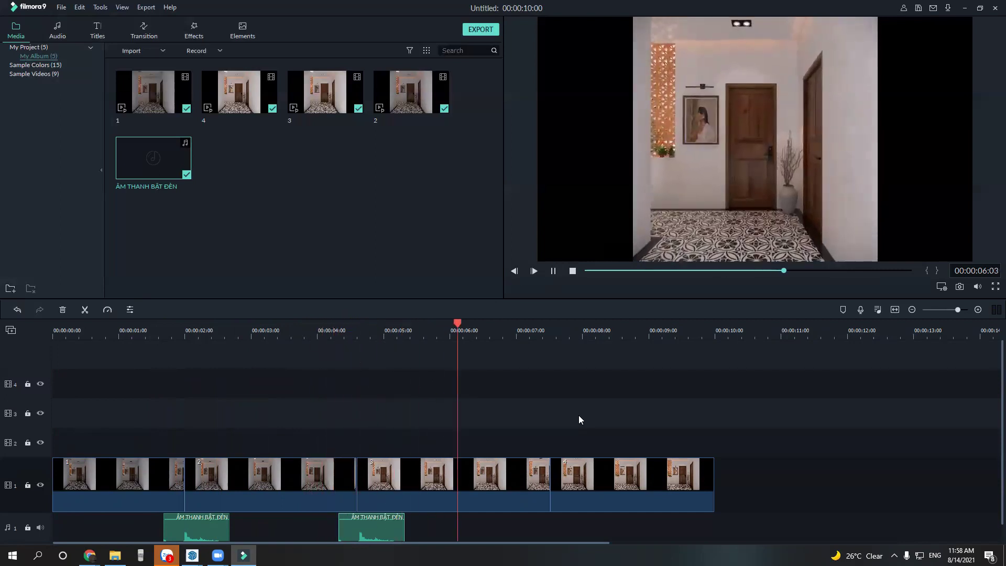
key(space)
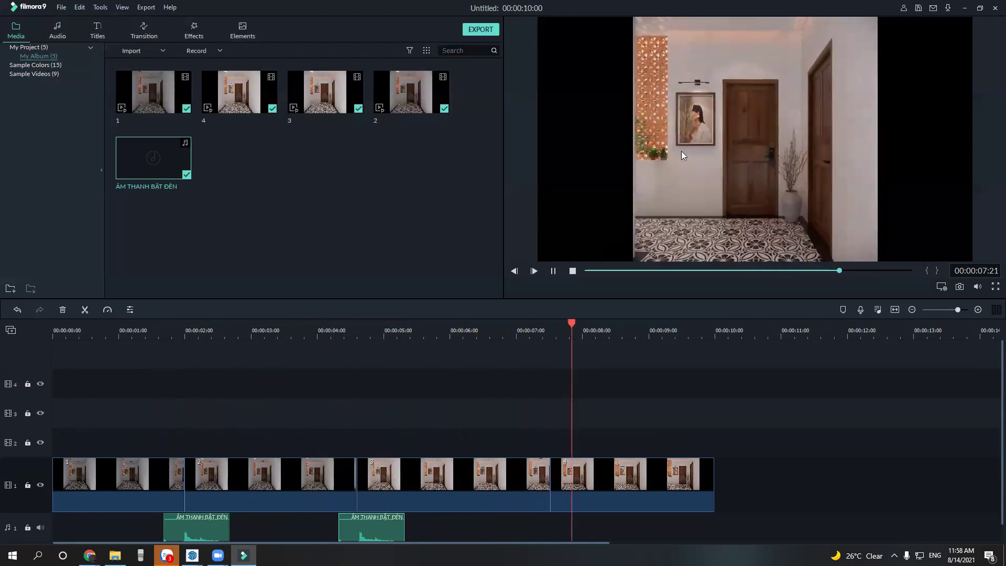
Paste a third switch sound at the third cut near 00:00:07 and nudge it slightly earlier.
drag(568, 322, 543, 326)
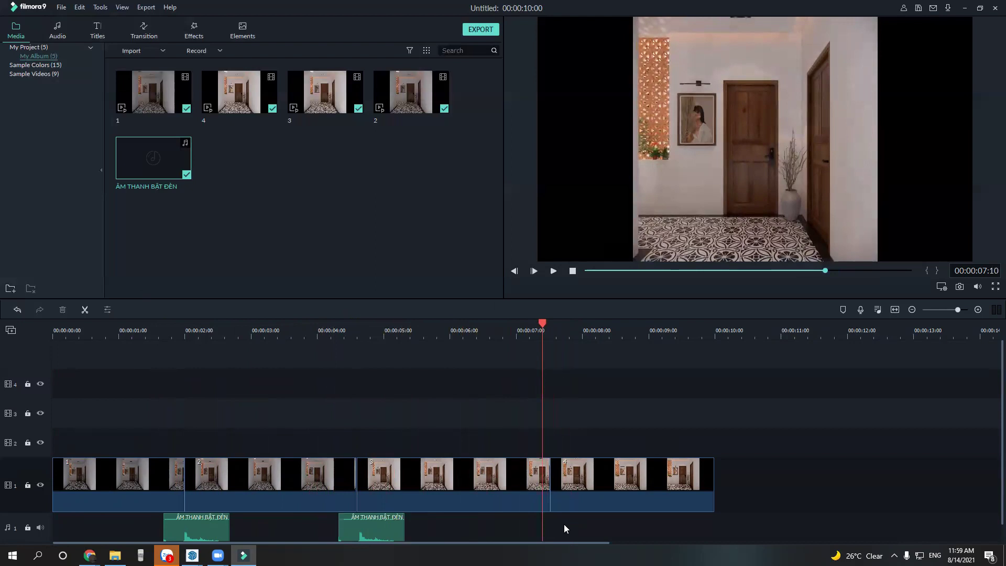
key(ctrl+v)
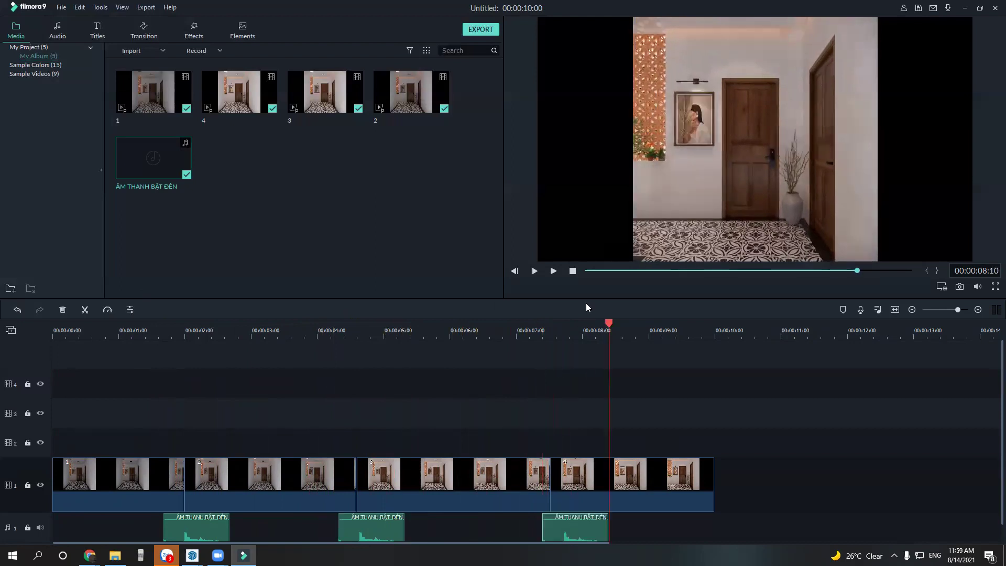
drag(606, 325, 547, 325)
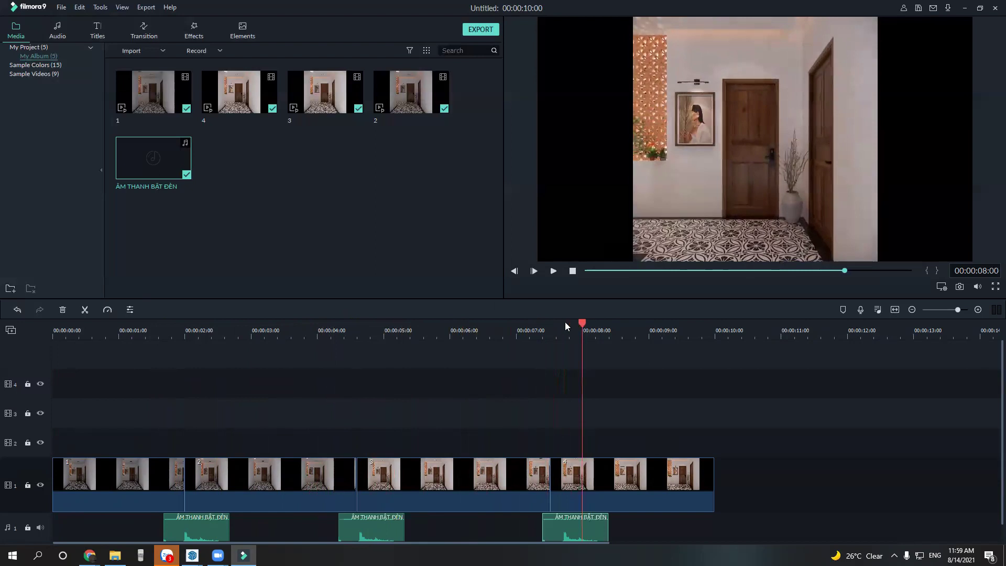
drag(546, 325, 551, 325)
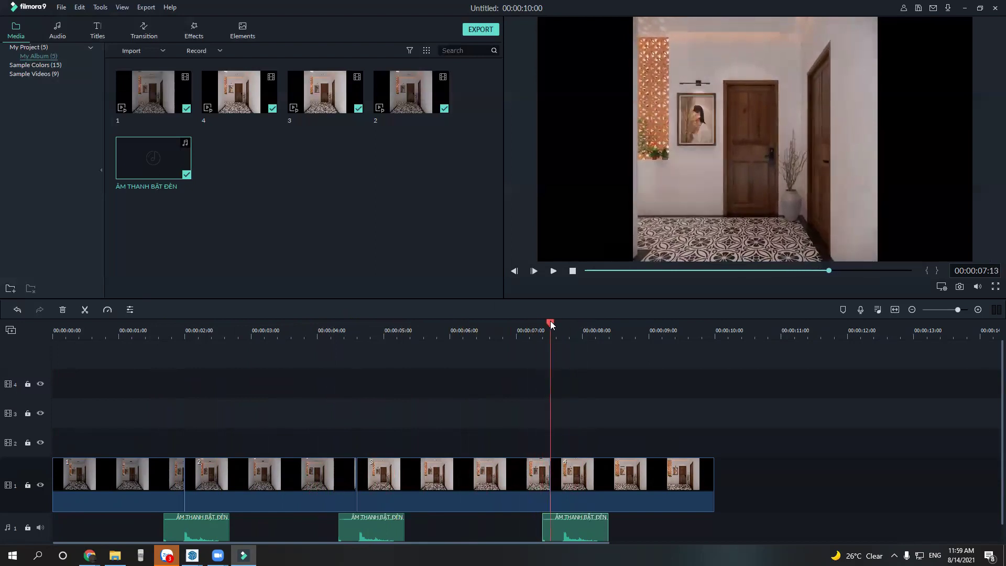
drag(576, 529, 570, 532)
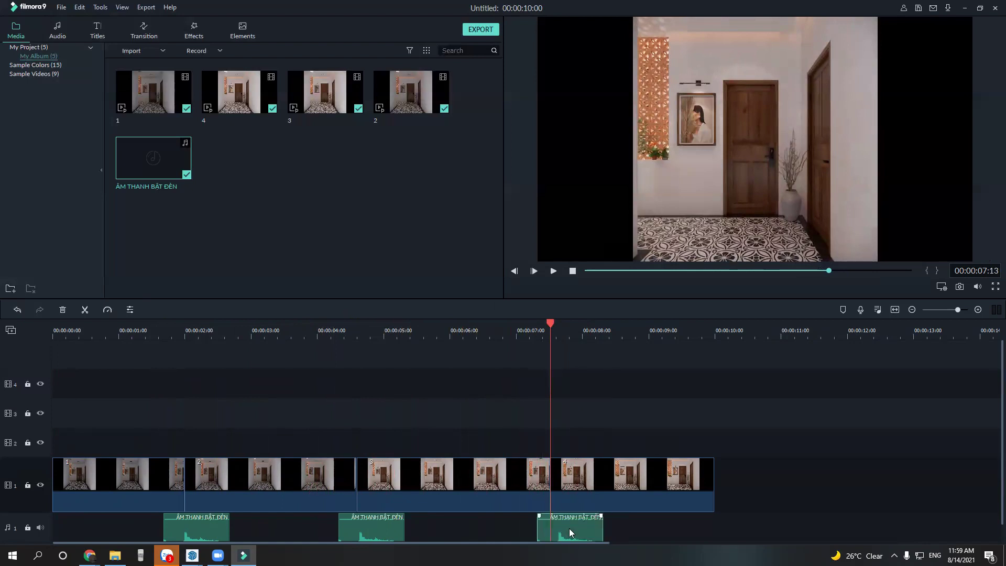
Play the whole edit from the start, then shrink the editor to a smaller window.
drag(550, 324, 53, 325)
key(space)
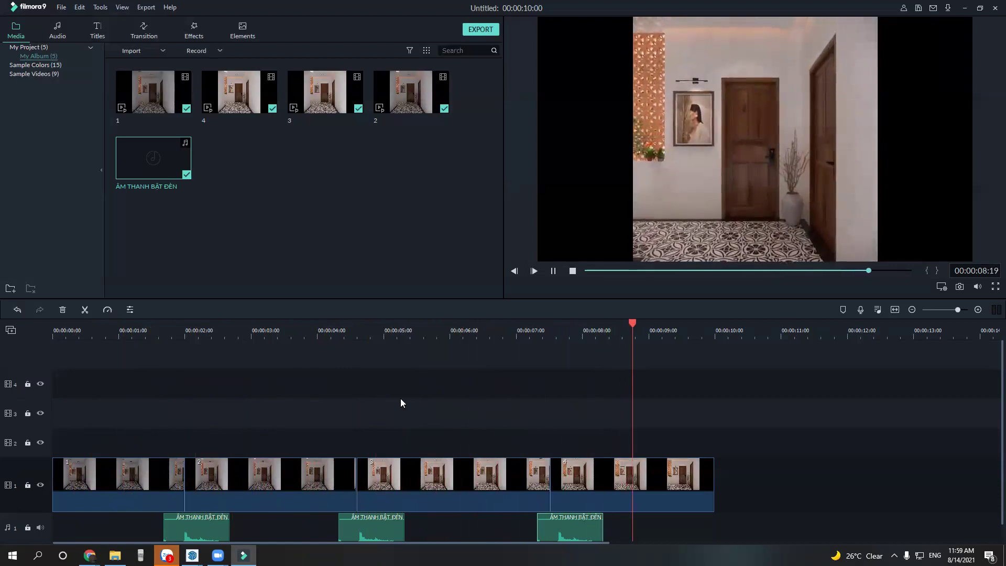
key(space)
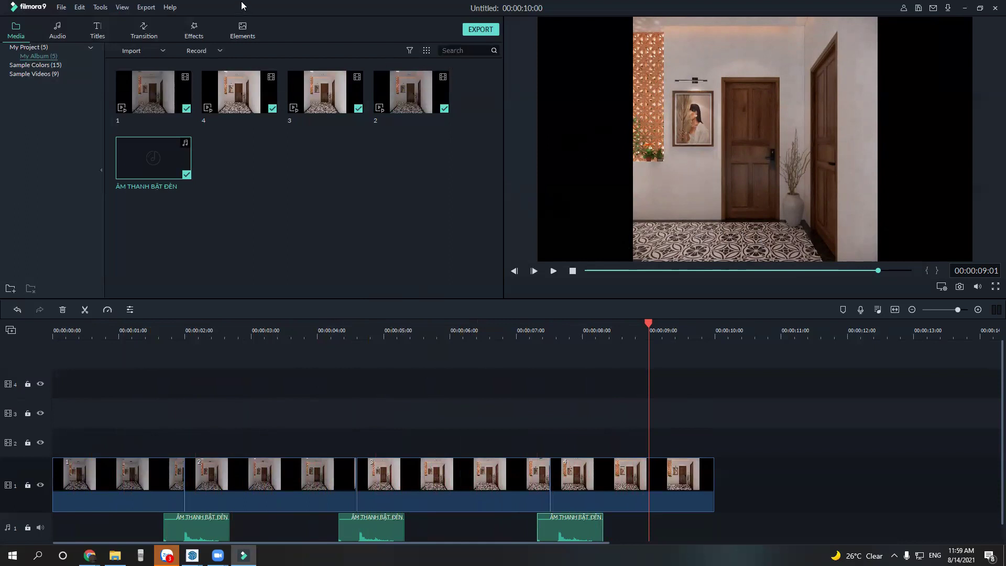
drag(242, 1, 240, 68)
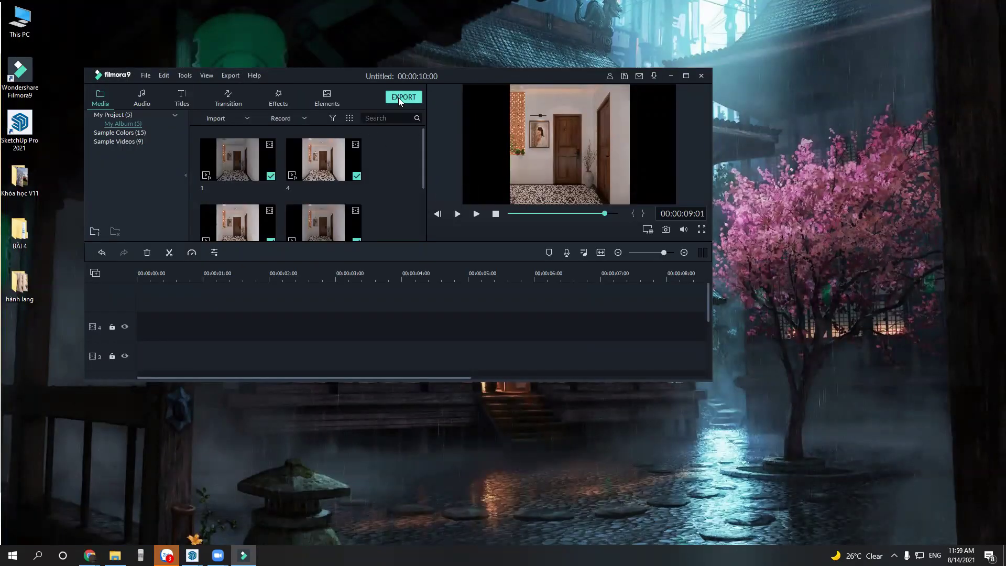
Set the MP4 export name to 'test video bật đèn', saved to Desktop at Good quality.
click(399, 97)
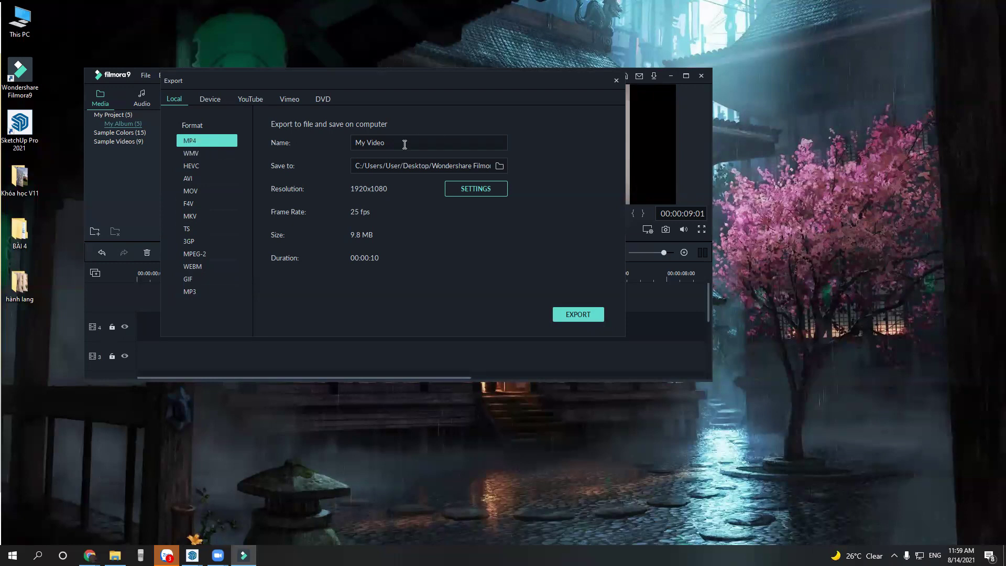
drag(408, 141, 271, 132)
text(test video)
text(ật dđèn)
click(500, 167)
click(105, 204)
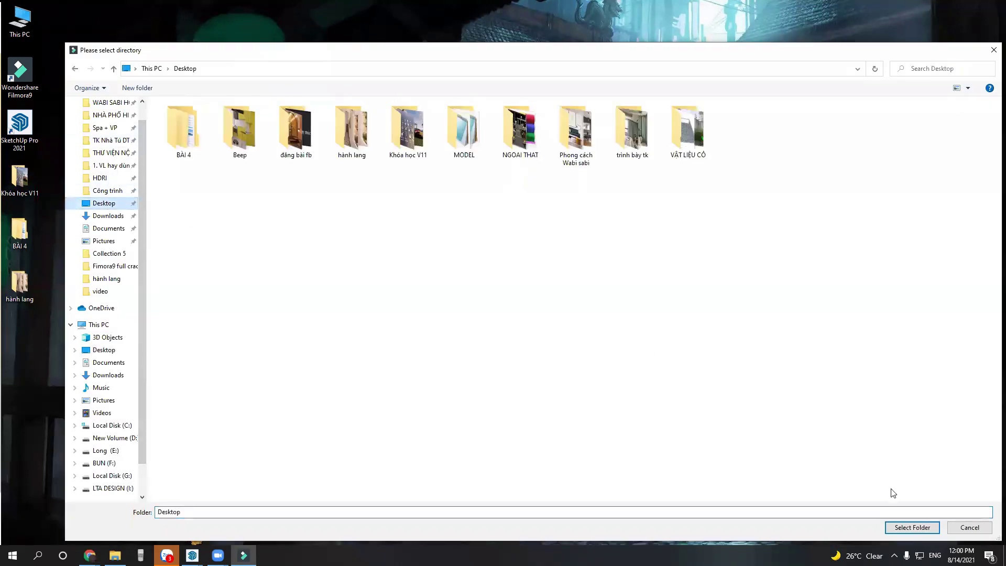
click(925, 527)
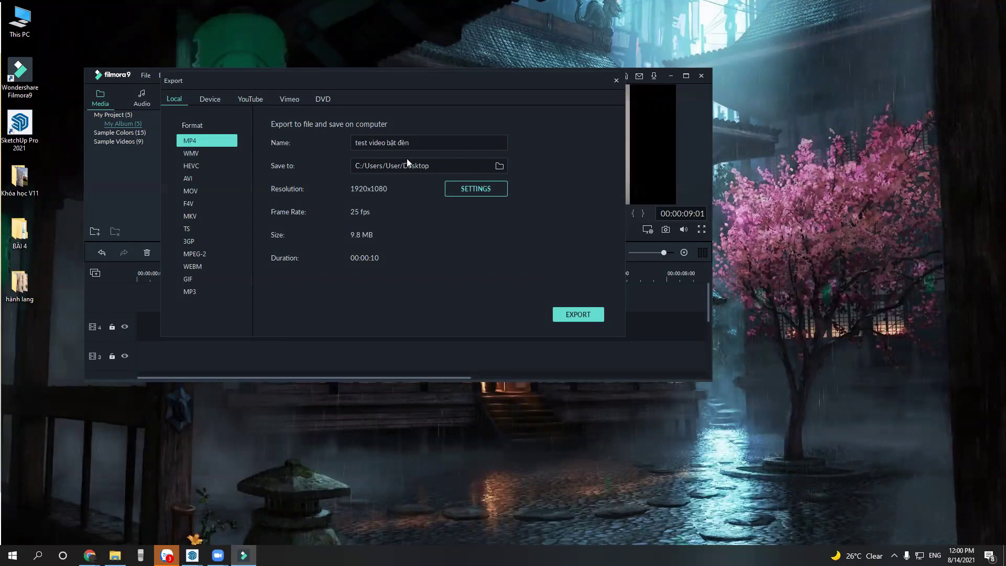
click(471, 189)
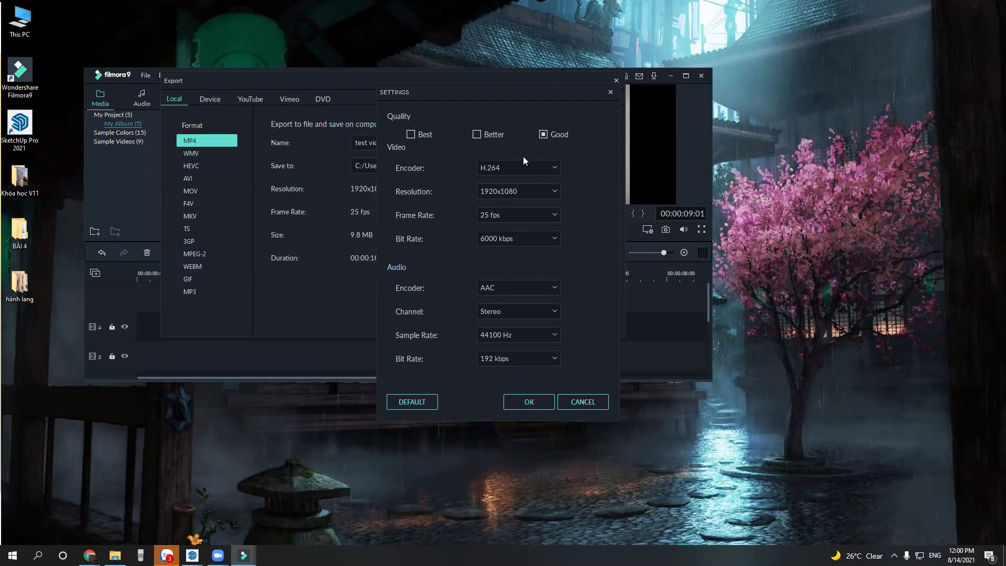
click(525, 402)
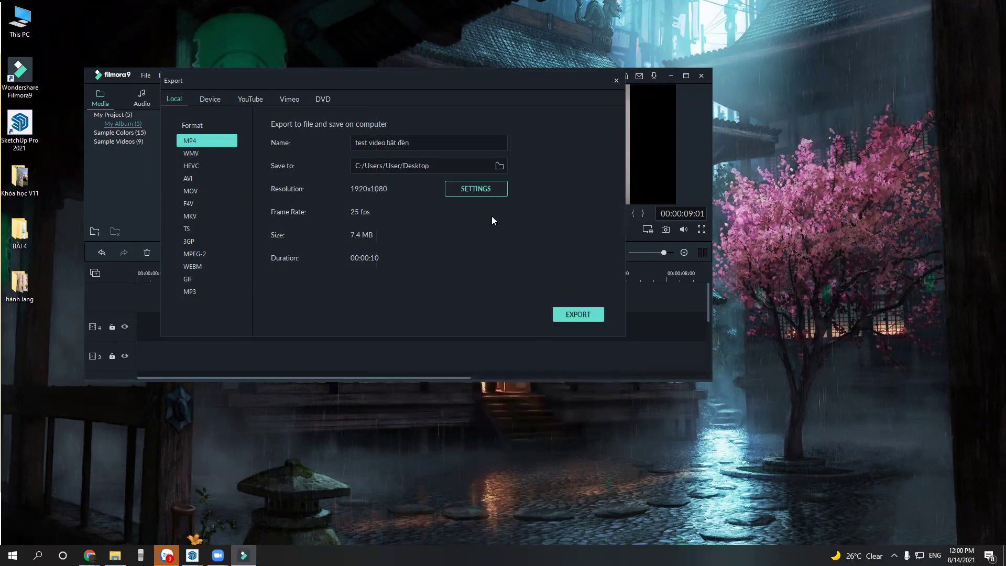
Render 'test video bật đèn.mp4' to the desktop, then close the export window and the editor.
click(572, 314)
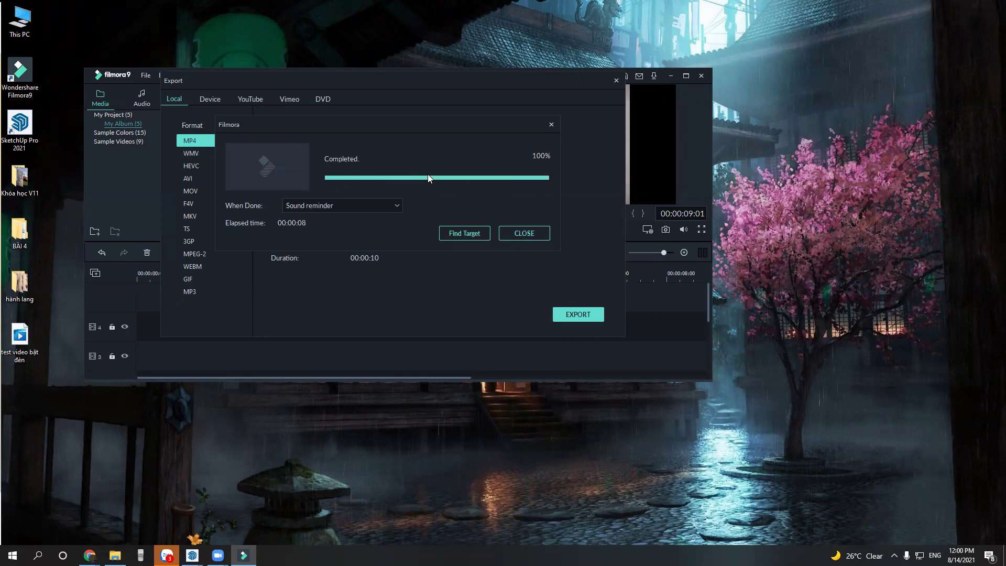
click(551, 124)
click(617, 80)
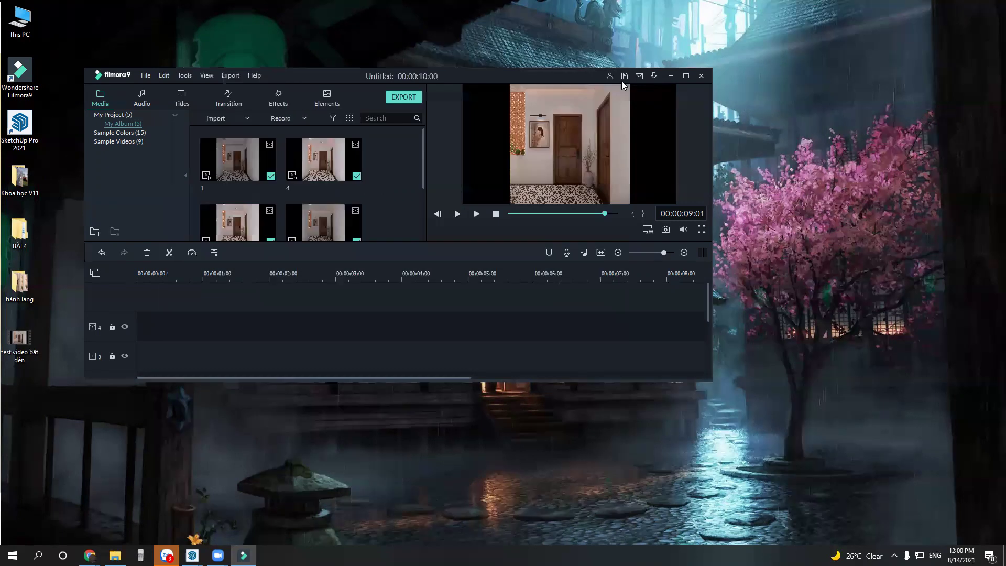
click(699, 75)
Discard the unsaved Filmora project changes when closing the editor.
click(454, 232)
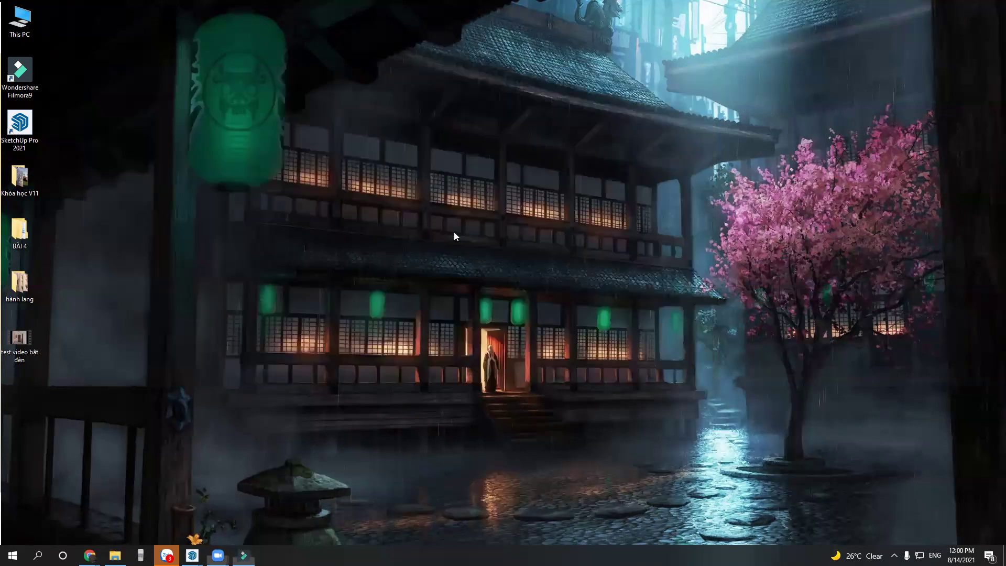